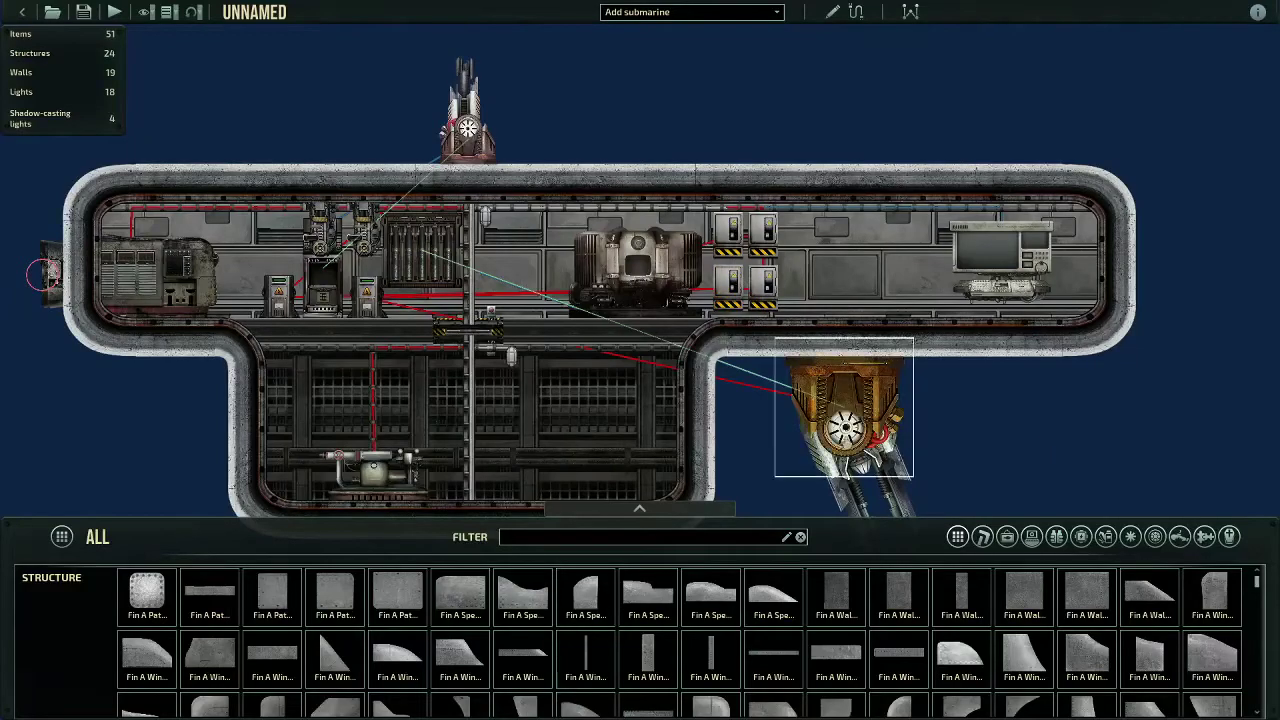
Examine the submarine's hull, especially the upper wall between the junction boxes and the navigation terminal.
key(d)
scroll(770, 112, up, 3)
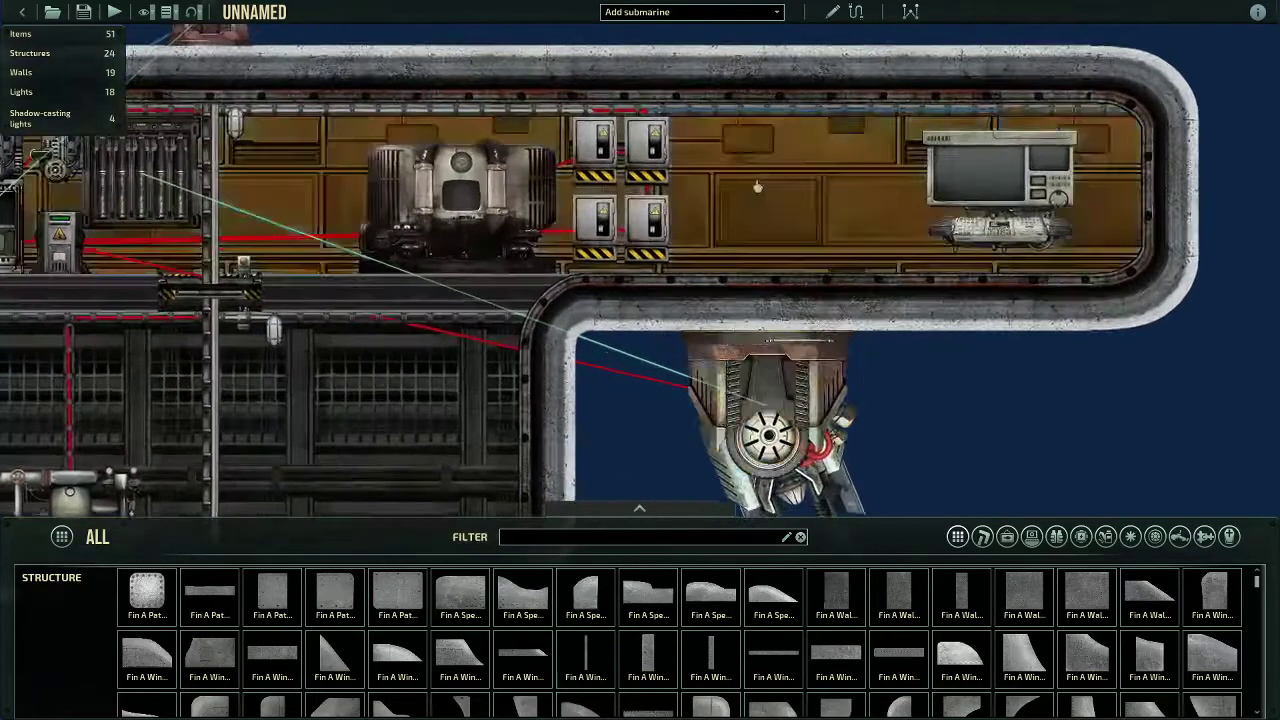
key(w)
key(d)
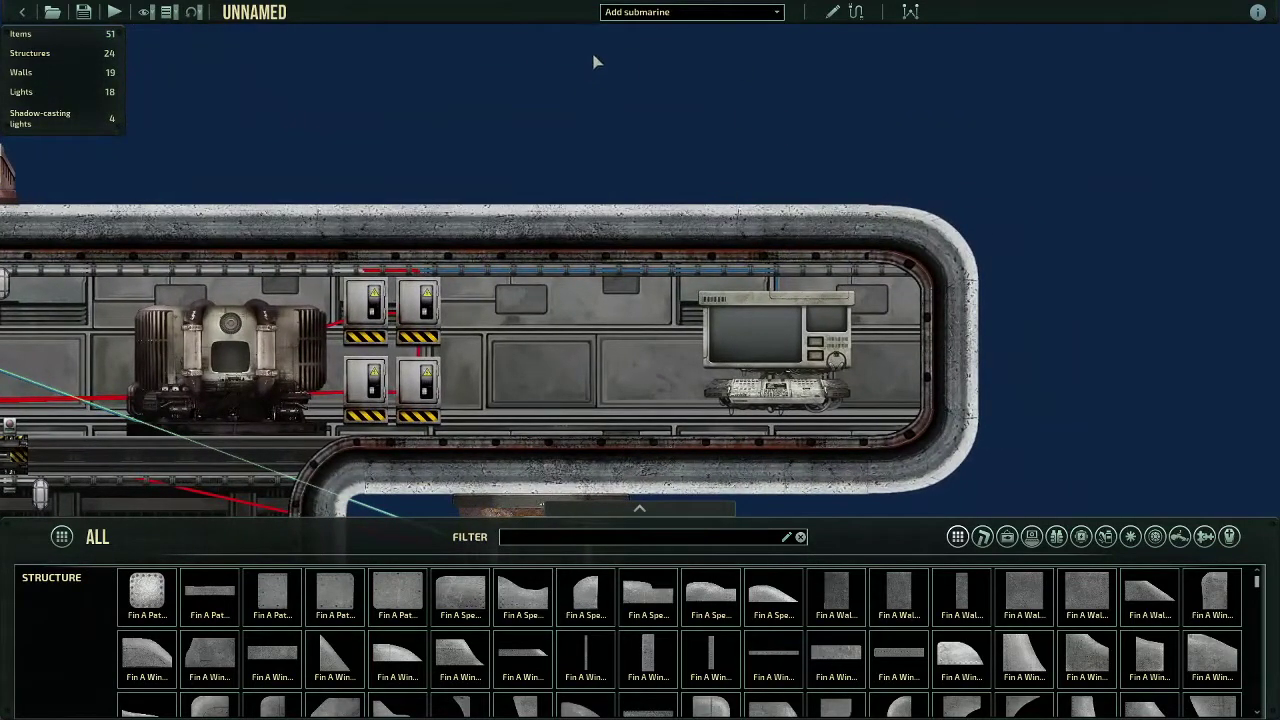
click(743, 208)
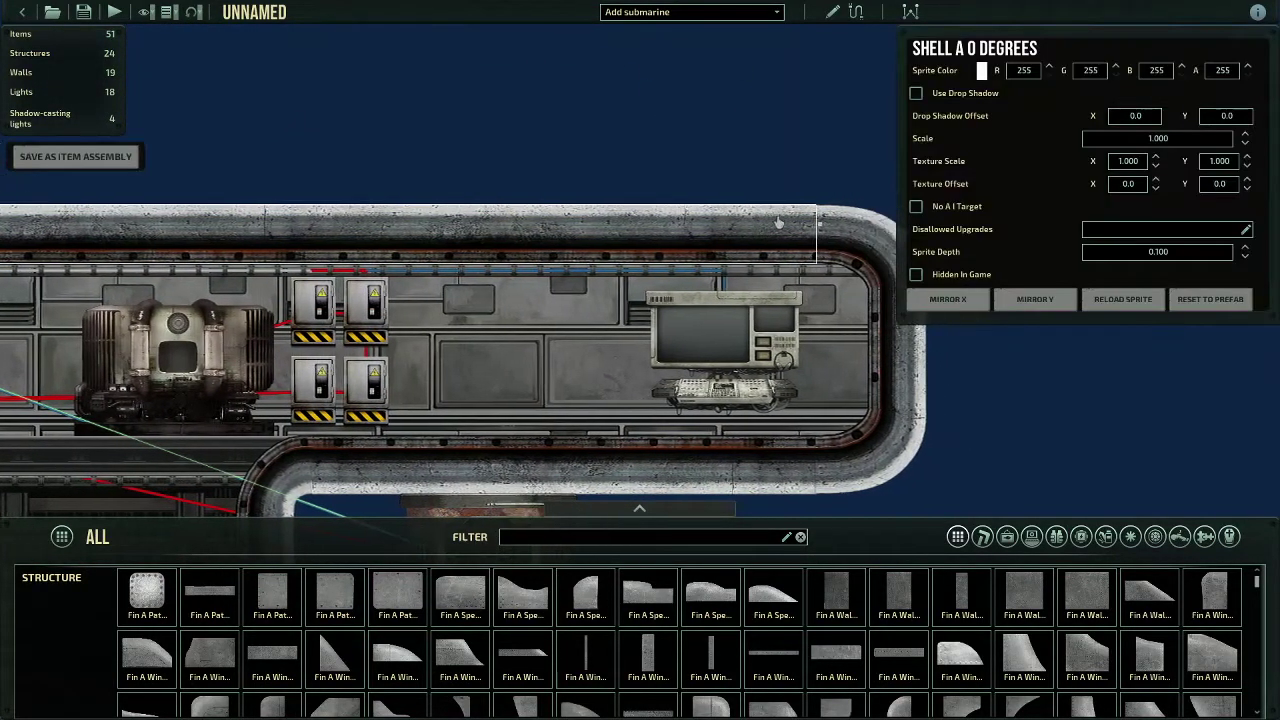
scroll(790, 225, up, 3)
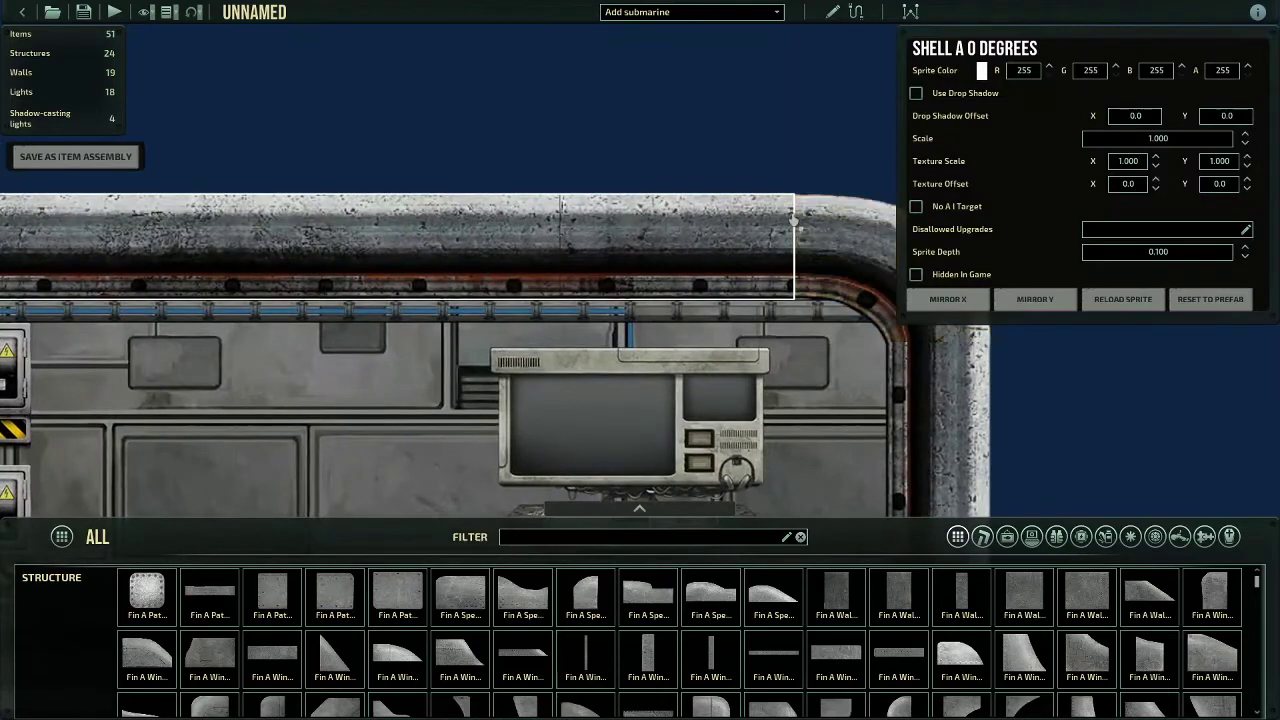
scroll(790, 205, down, 7)
key(a)
click(777, 157)
scroll(777, 157, down, 4)
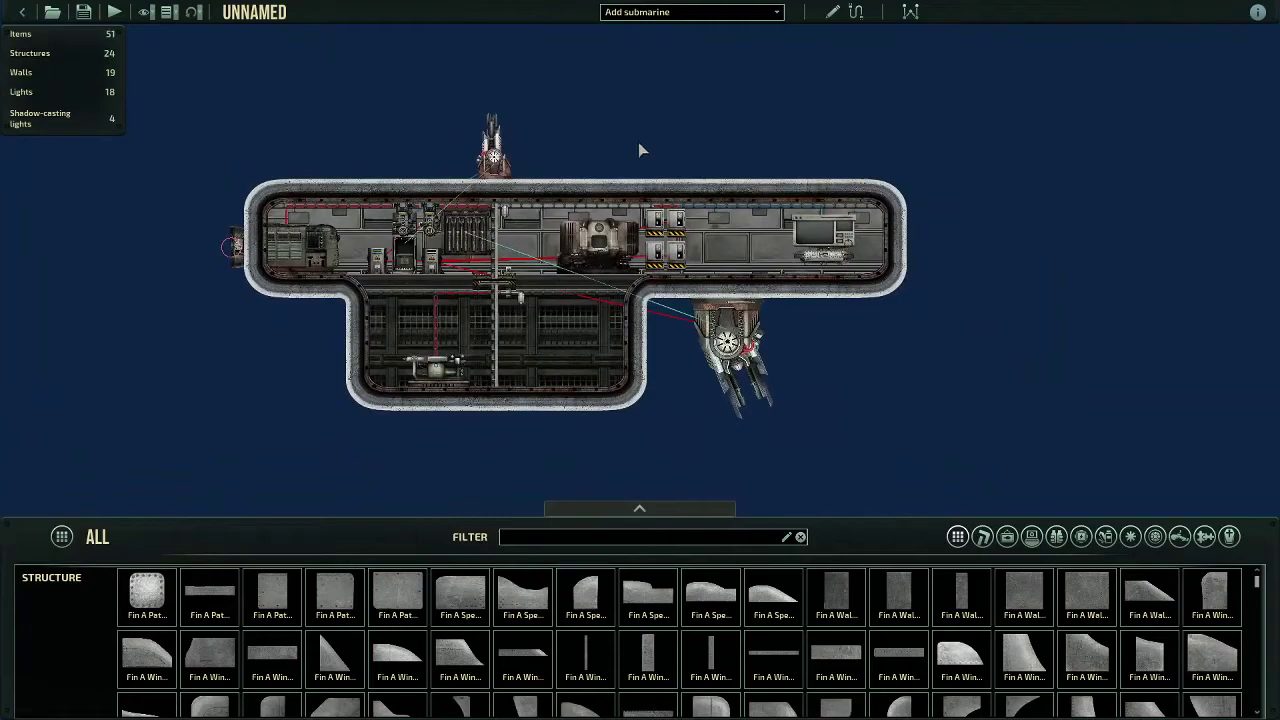
scroll(718, 150, up, 3)
scroll(718, 195, down, 3)
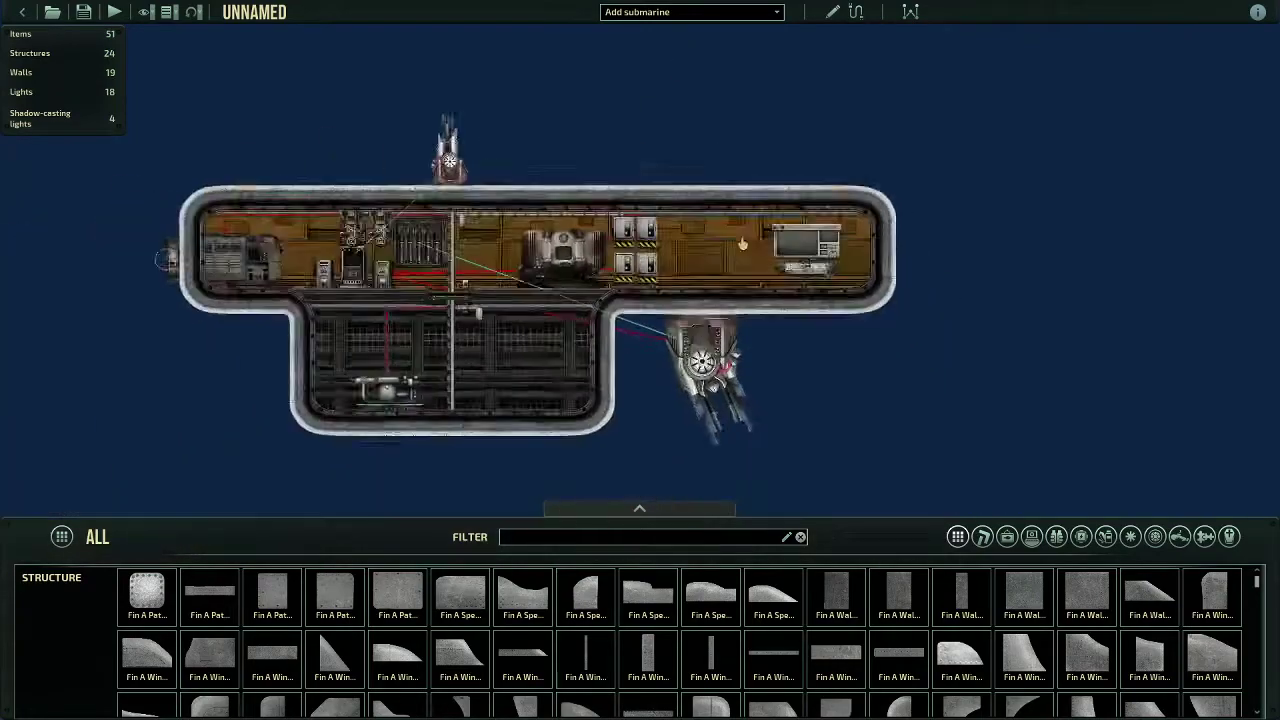
scroll(718, 195, up, 3)
scroll(690, 220, down, 3)
scroll(822, 165, up, 1)
scroll(822, 165, up, 3)
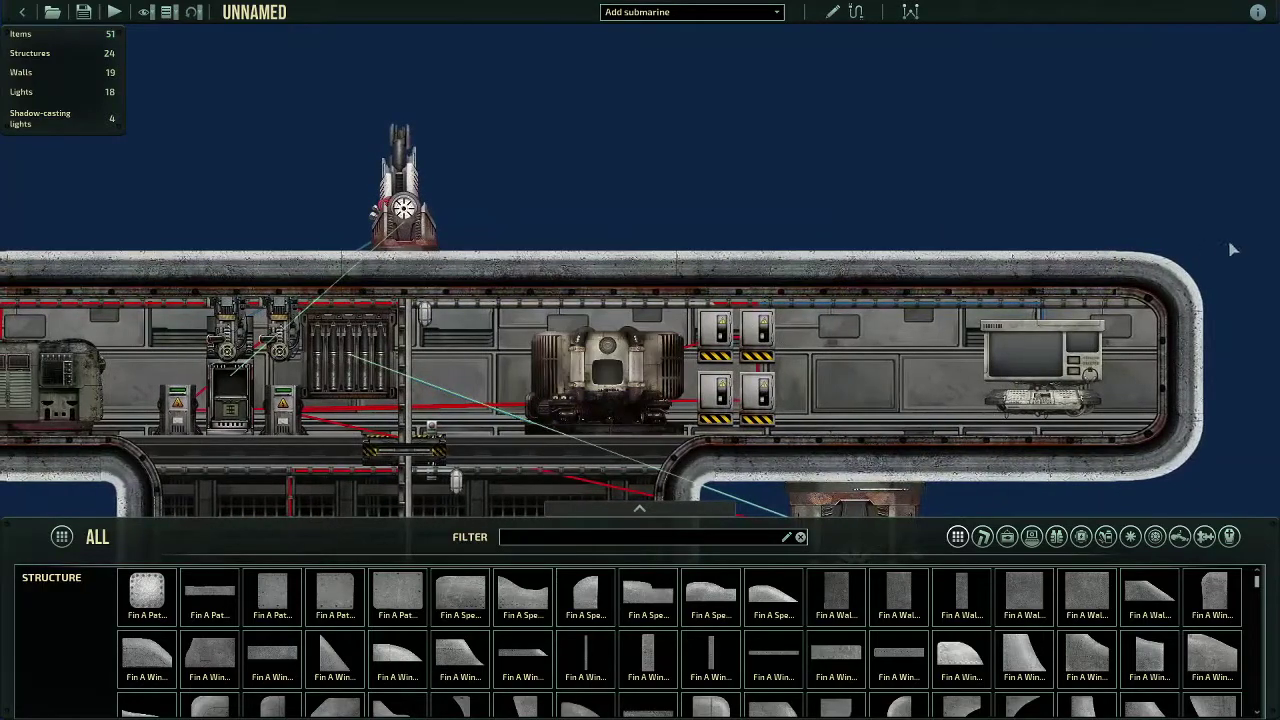
Shorten the upper Shell A 0 Degrees wall so that its free end sits above the junction boxes.
scroll(874, 237, up, 4)
click(809, 312)
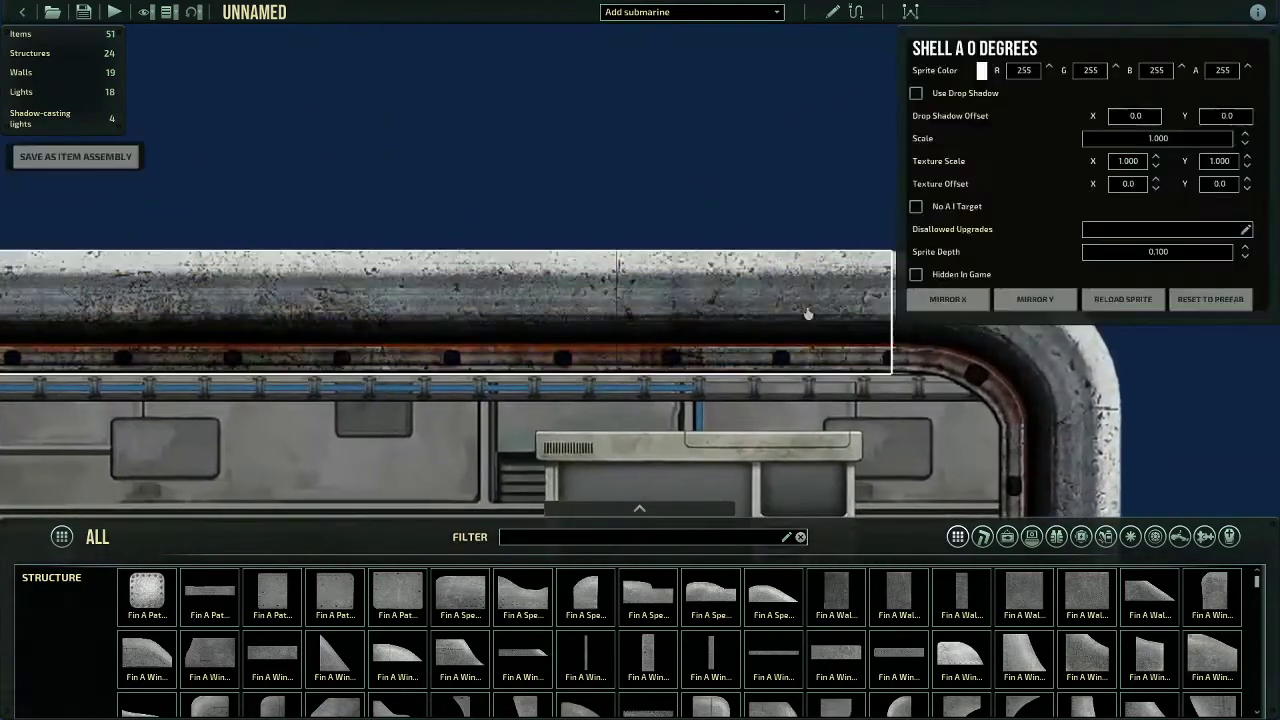
scroll(809, 305, up, 2)
scroll(810, 302, down, 5)
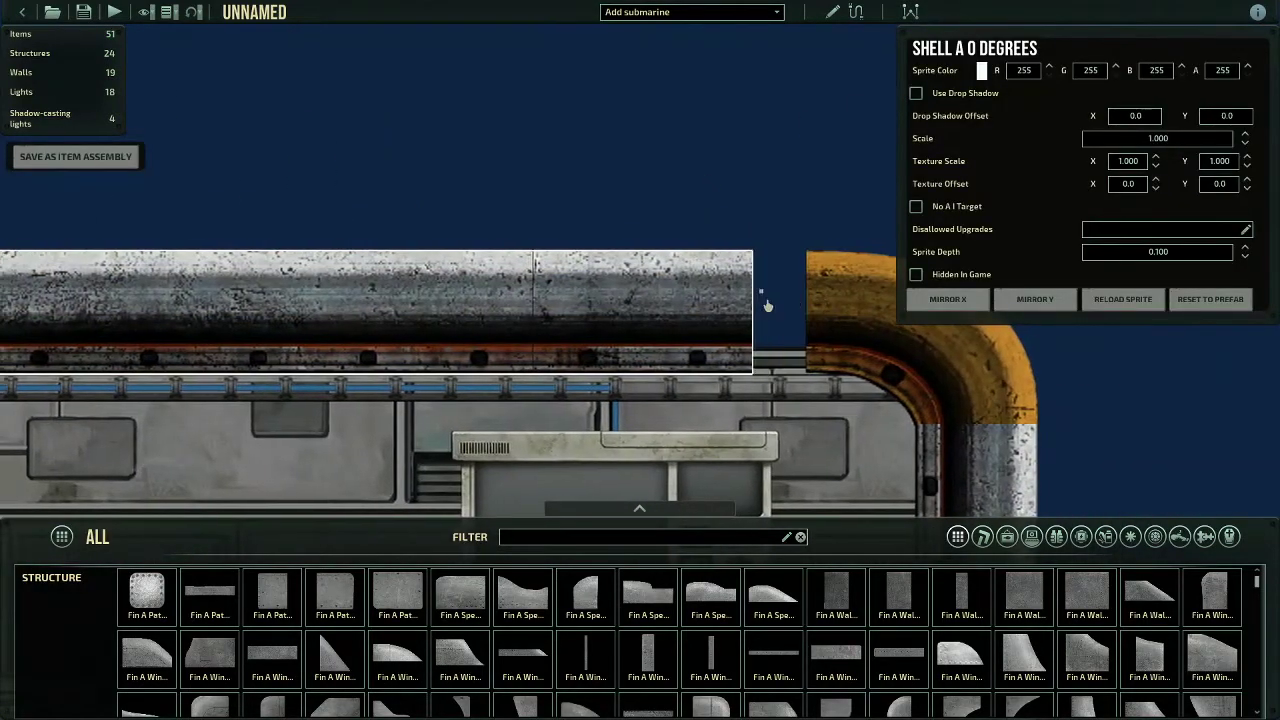
key(d)
Filter the parts by "shell" and add a straight shell wall from the rounded corner towards the junction boxes, leaving a gap for a hatch.
click(588, 544)
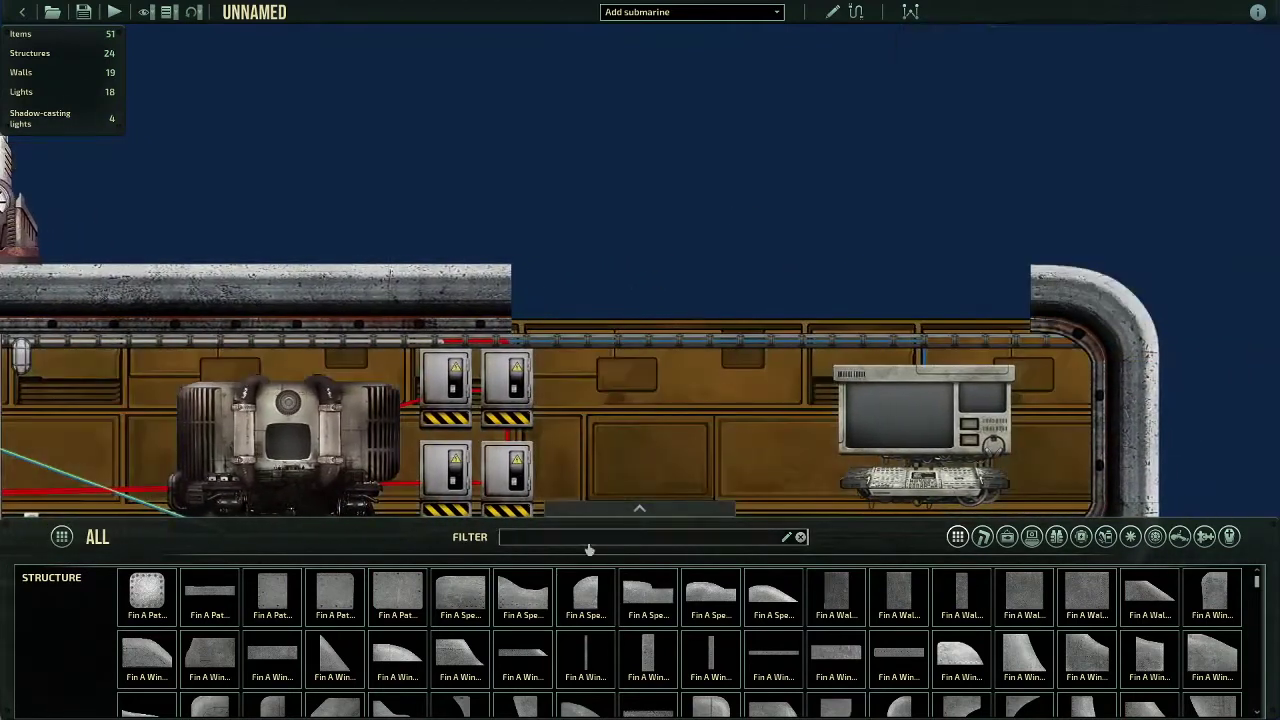
text(shell)
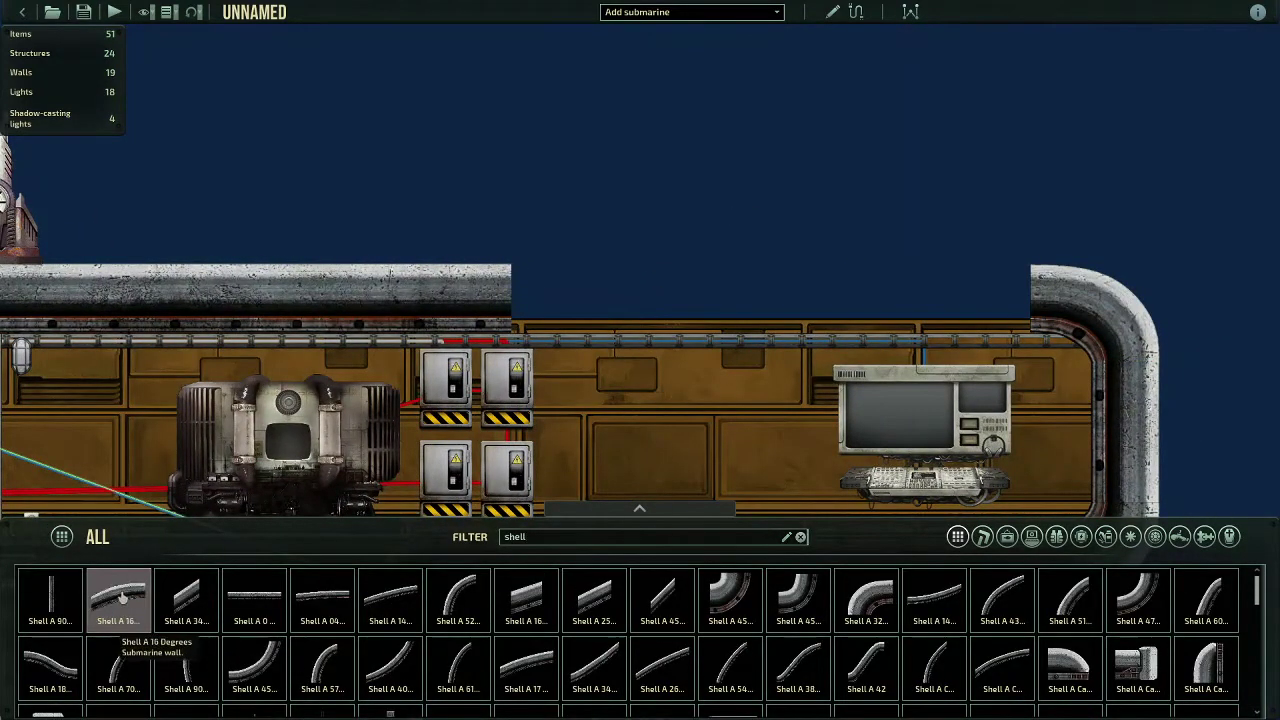
click(118, 598)
drag(1036, 262, 650, 278)
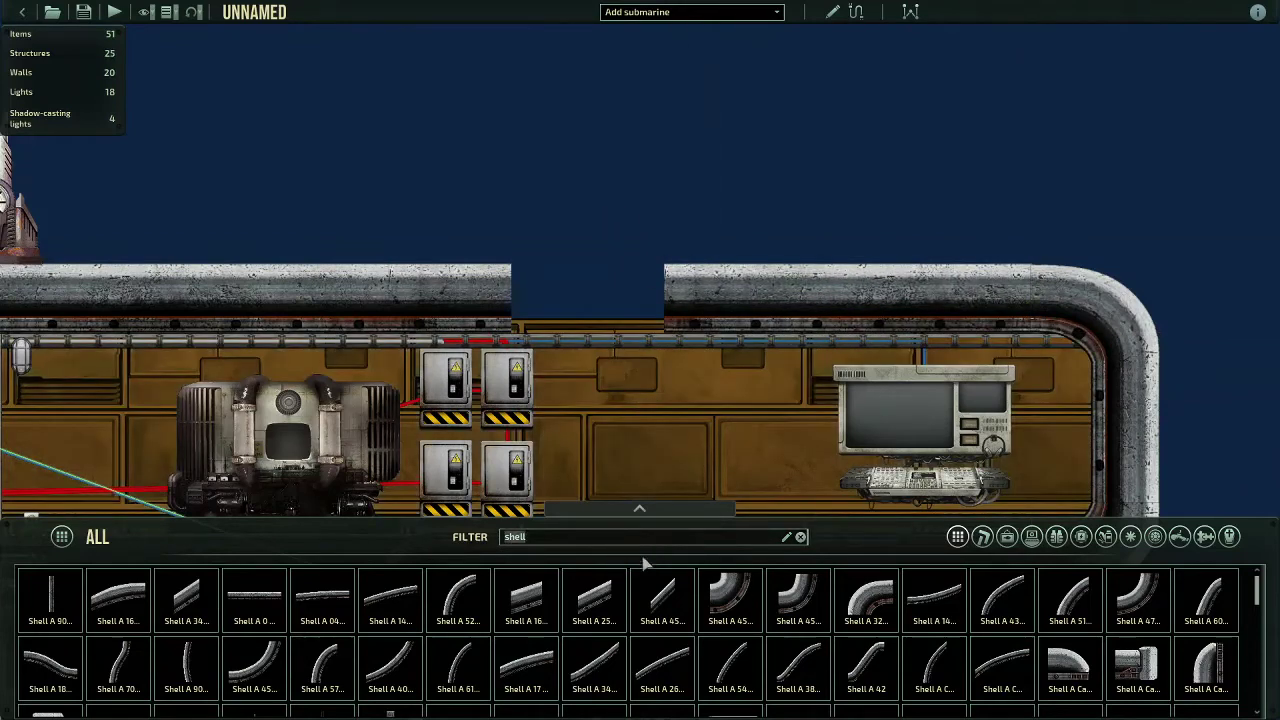
Filter the parts by "hatch" and place a Docking Hatch in the upper wall's gap.
key(BackSpace)
key(BackSpace)
key(BackSpace)
key(BackSpace)
key(BackSpace)
text(hatch)
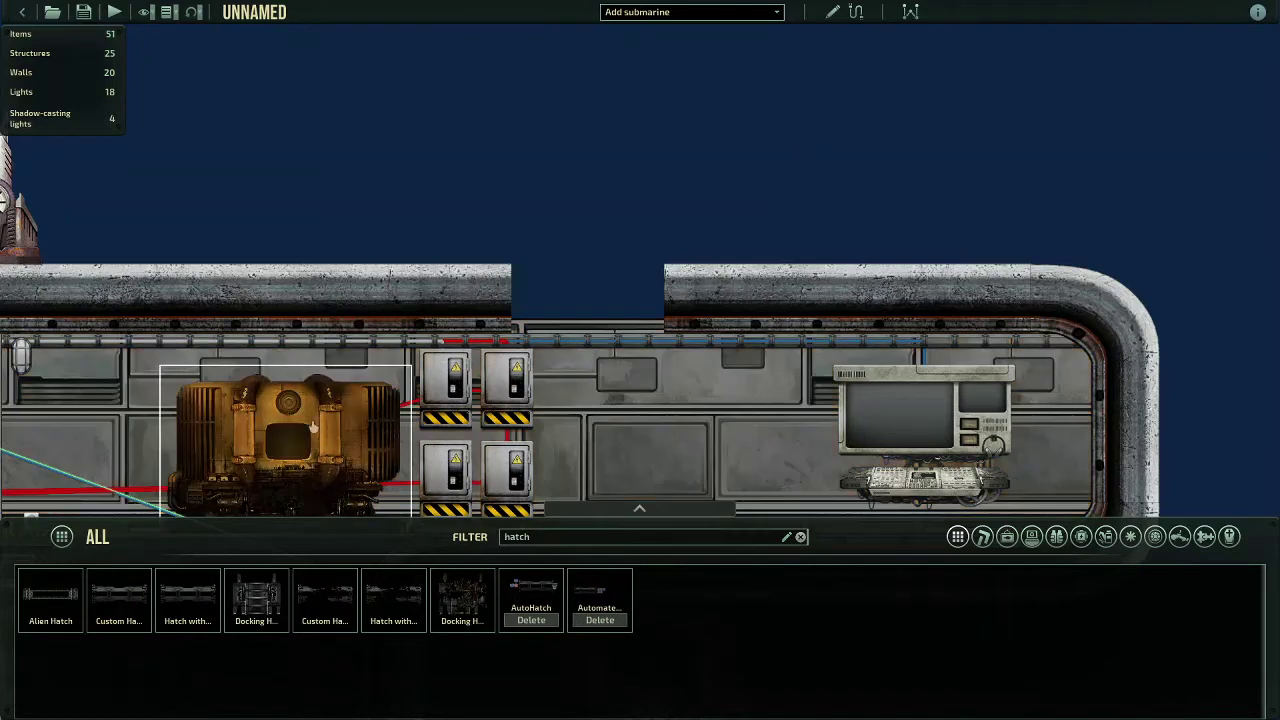
click(268, 606)
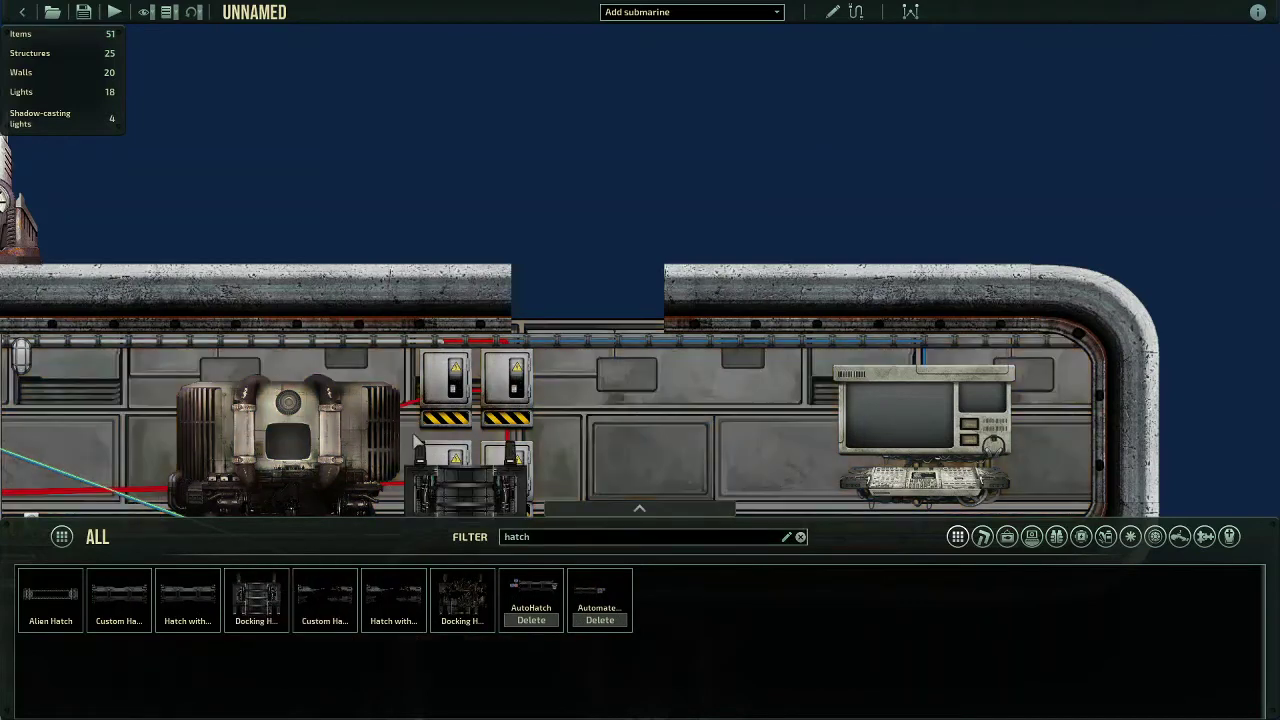
click(527, 258)
Nudge the docking hatch so it sits flush with the top and end of the adjacent wall.
scroll(527, 258, up, 3)
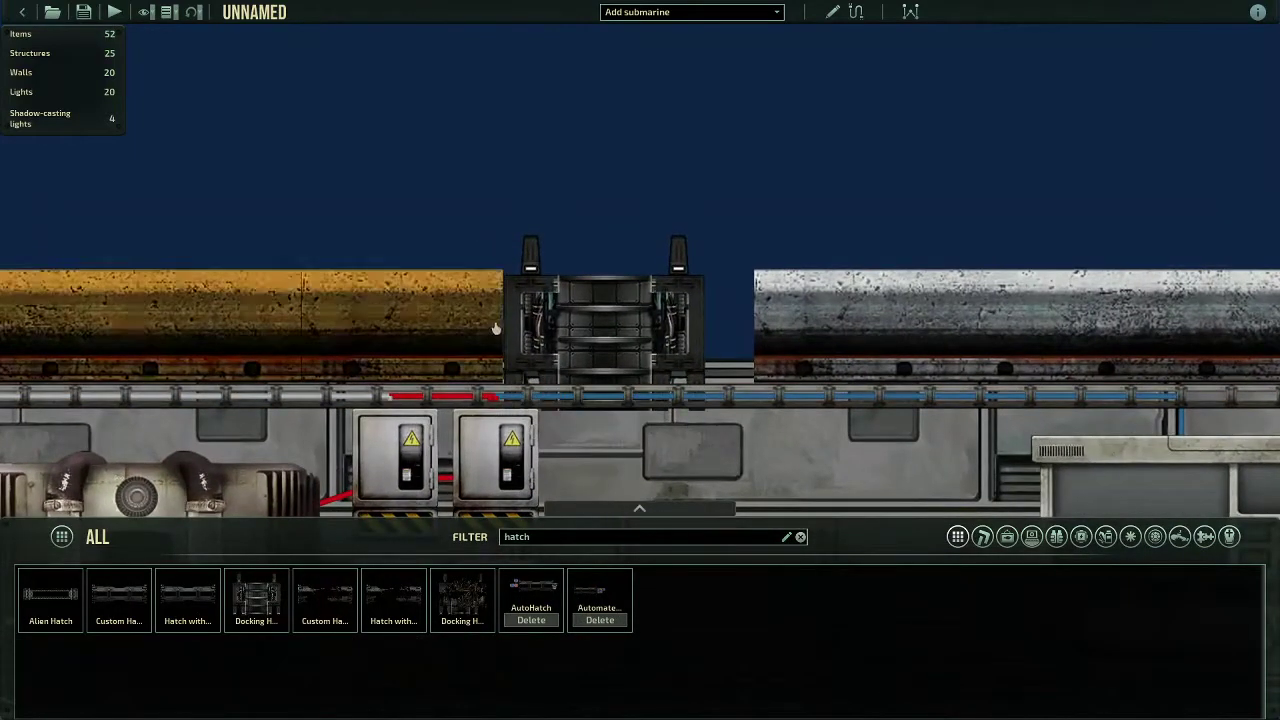
click(530, 295)
scroll(532, 305, up, 4)
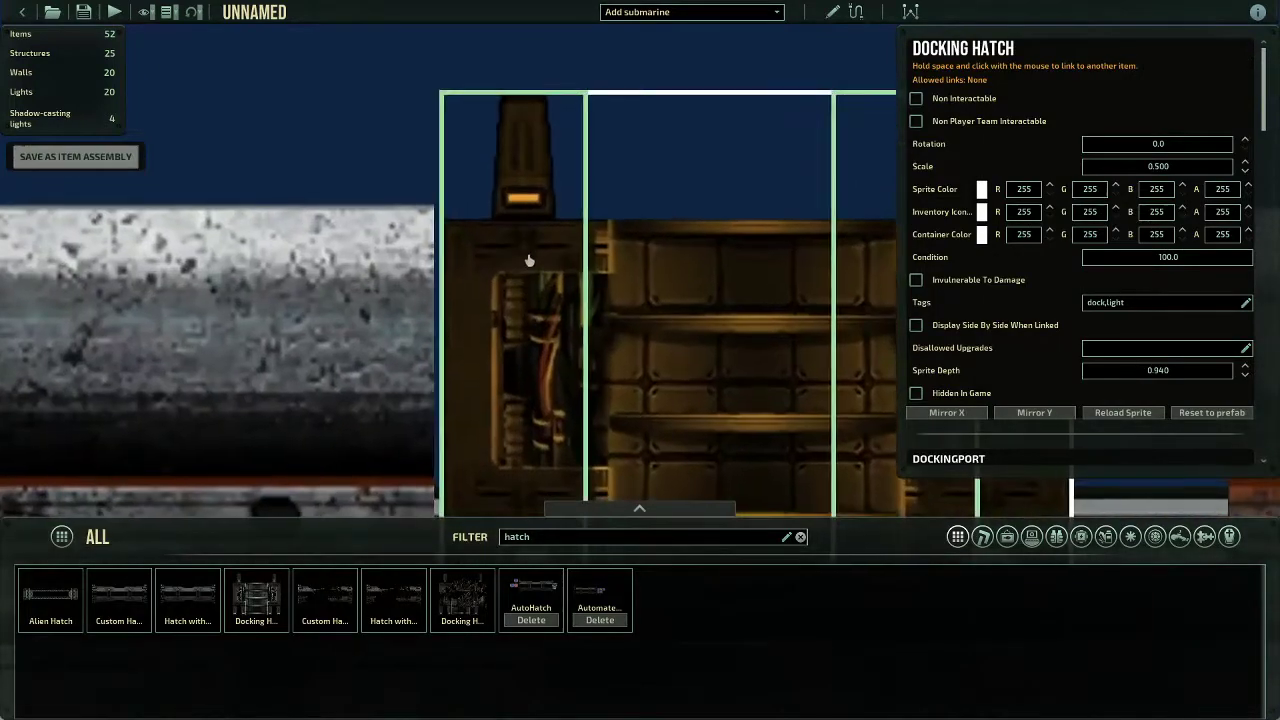
key(Up)
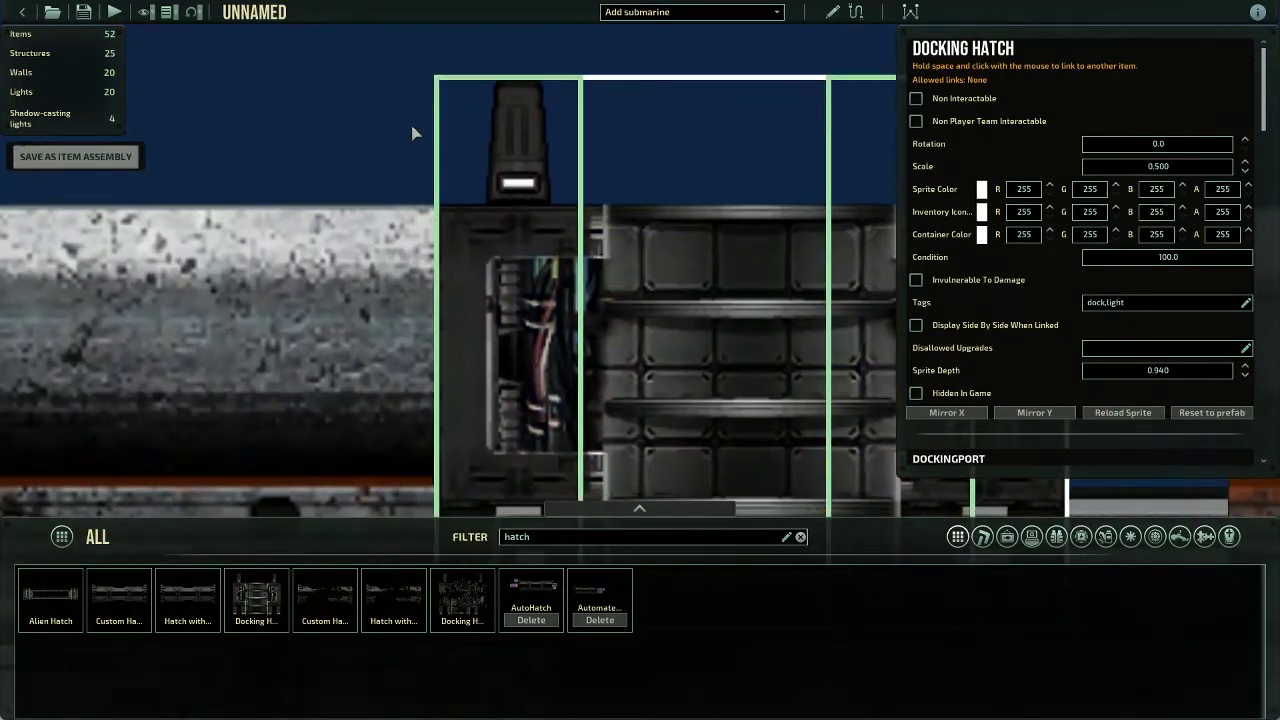
click(415, 133)
Extend the new shell wall until its end meets the docking hatch and closes the remaining gap.
scroll(450, 165, down, 3)
click(962, 300)
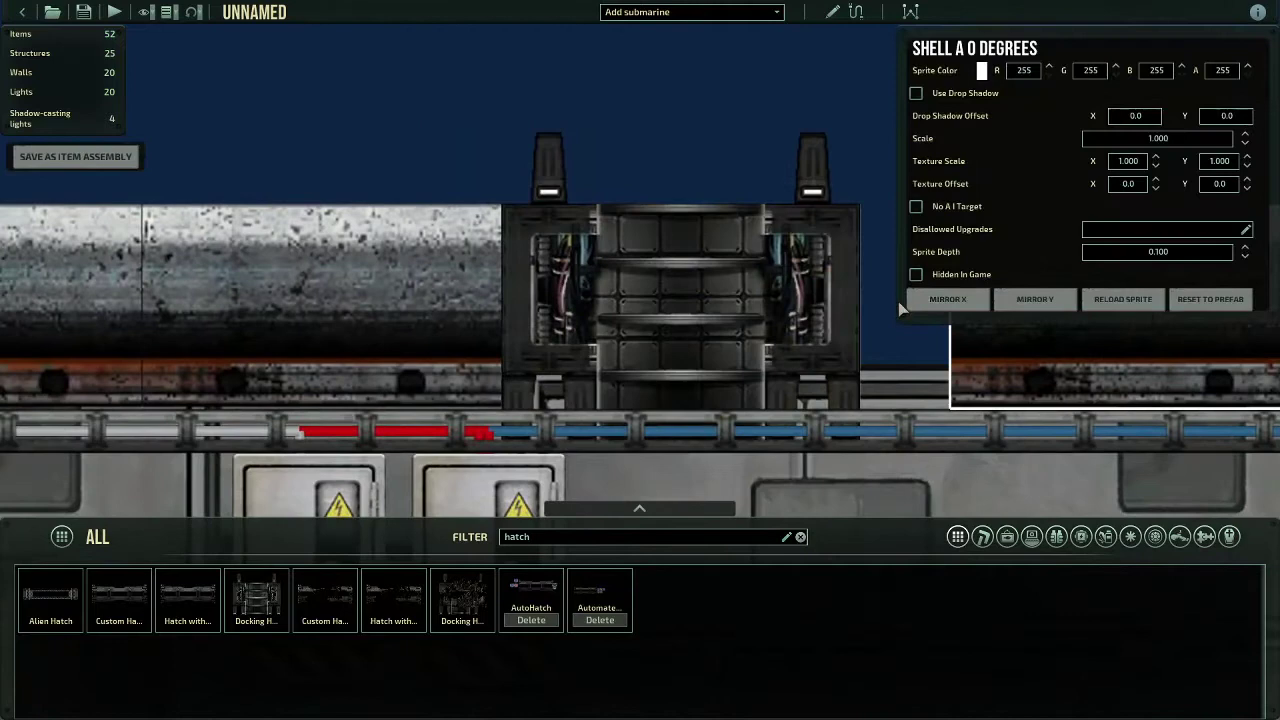
key(d)
drag(790, 276, 740, 302)
click(729, 147)
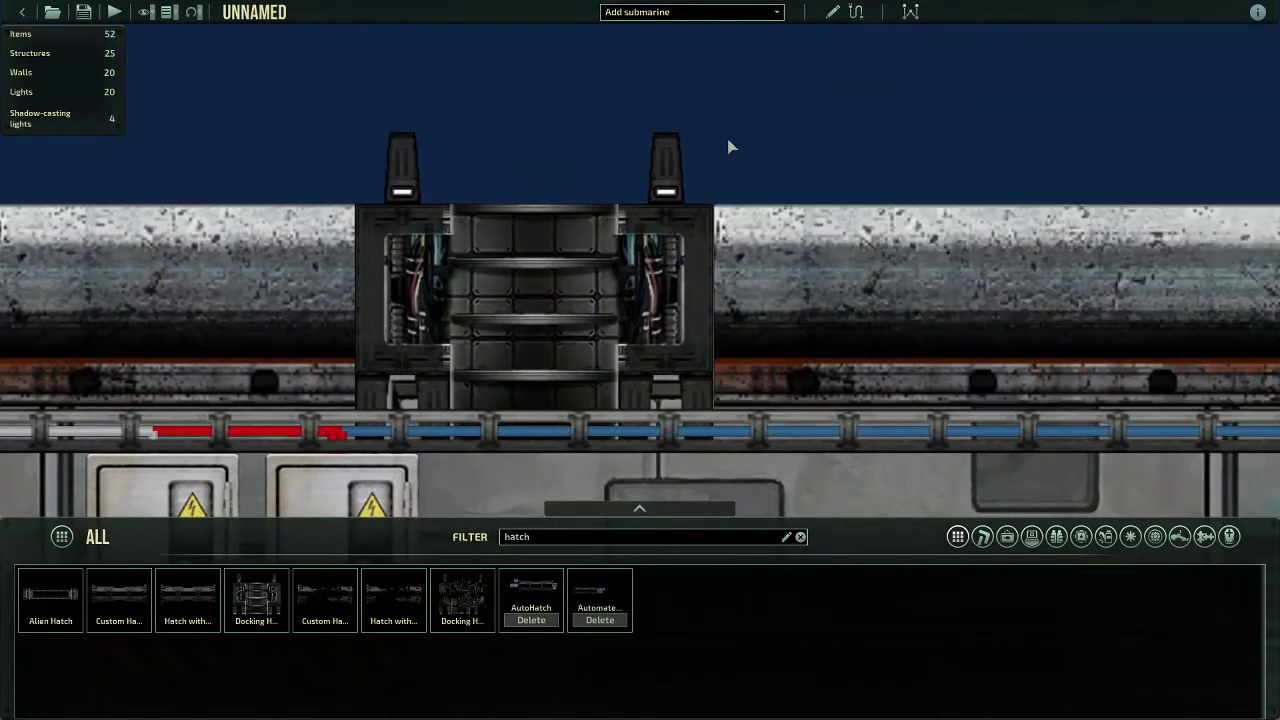
Place a Custom Hatch outside the submarine, above the docking hatch.
scroll(532, 240, down, 5)
scroll(508, 307, down, 1)
key(a)
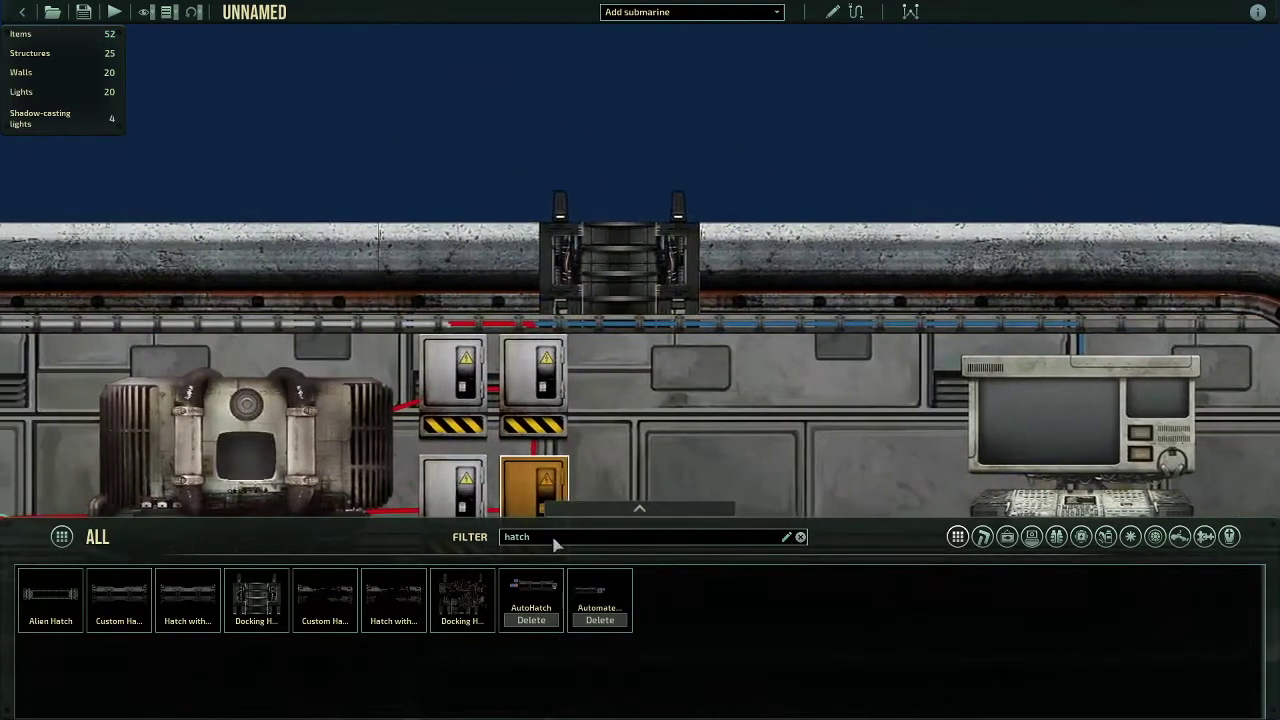
click(104, 620)
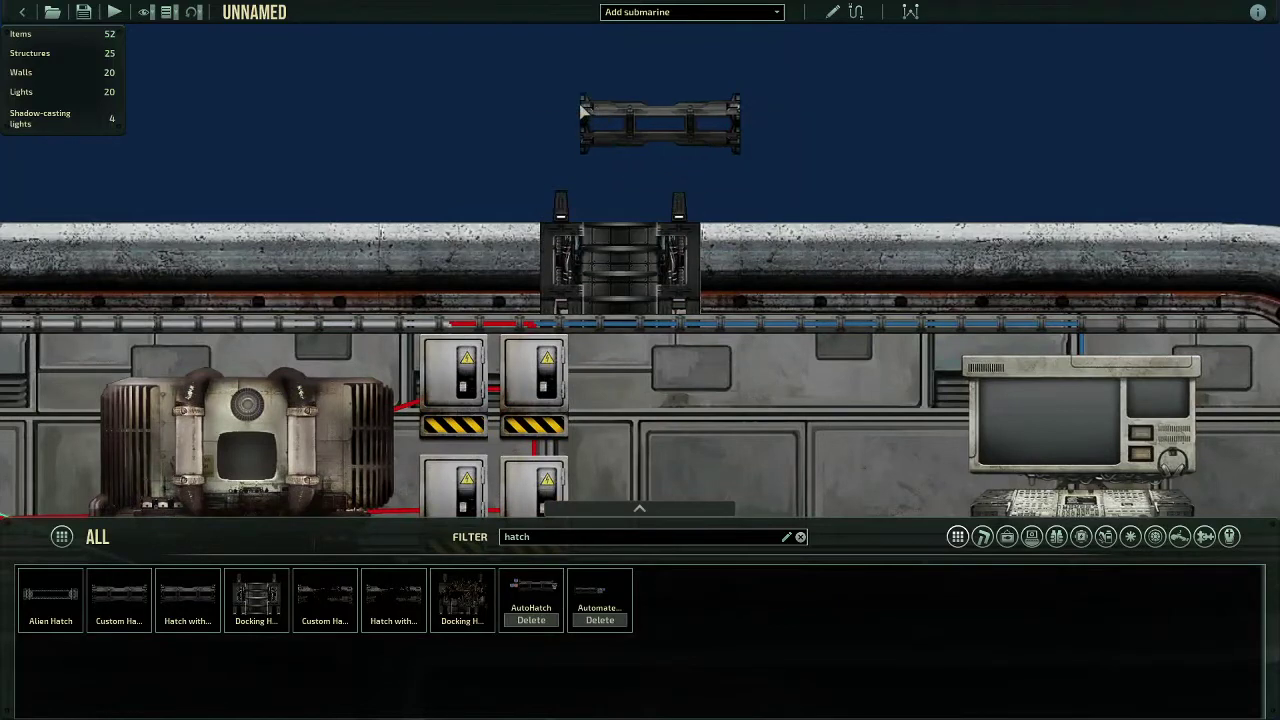
Place a Hatch With Buttons beside the custom hatch for comparison, and delete it.
click(188, 615)
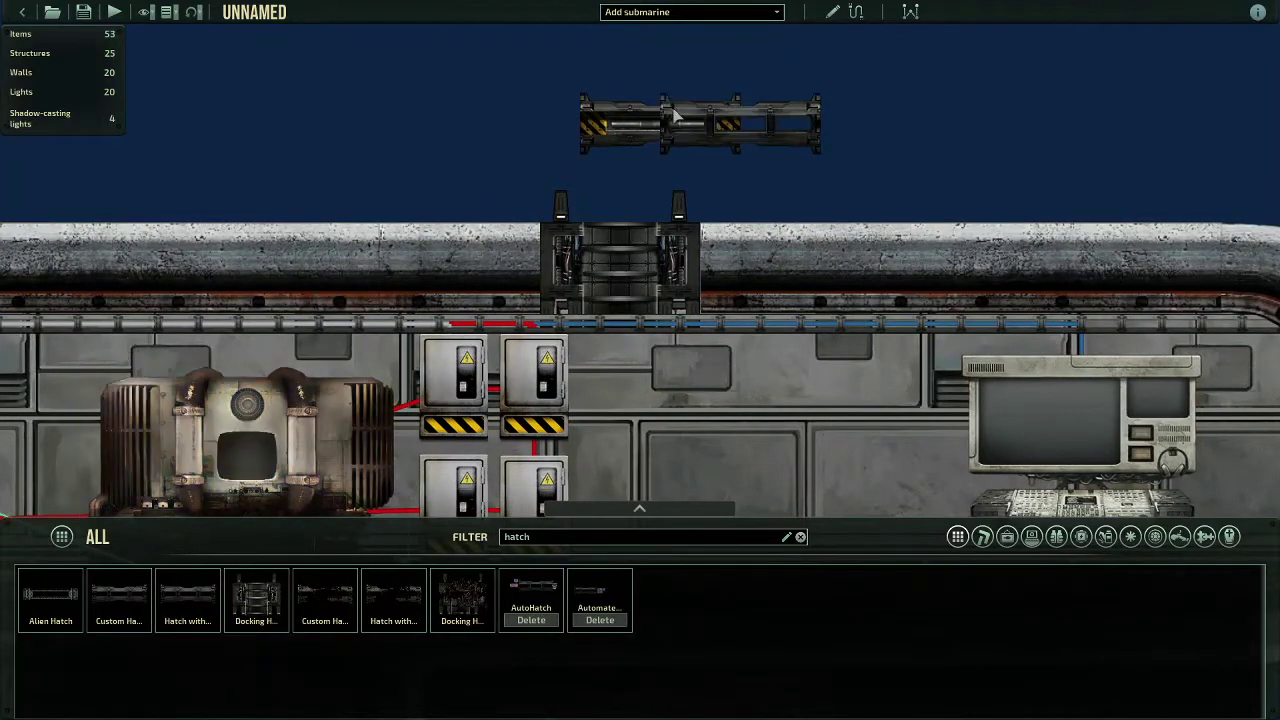
click(740, 60)
right_click(815, 120)
key(w)
click(814, 178)
key(d)
drag(814, 178, 872, 257)
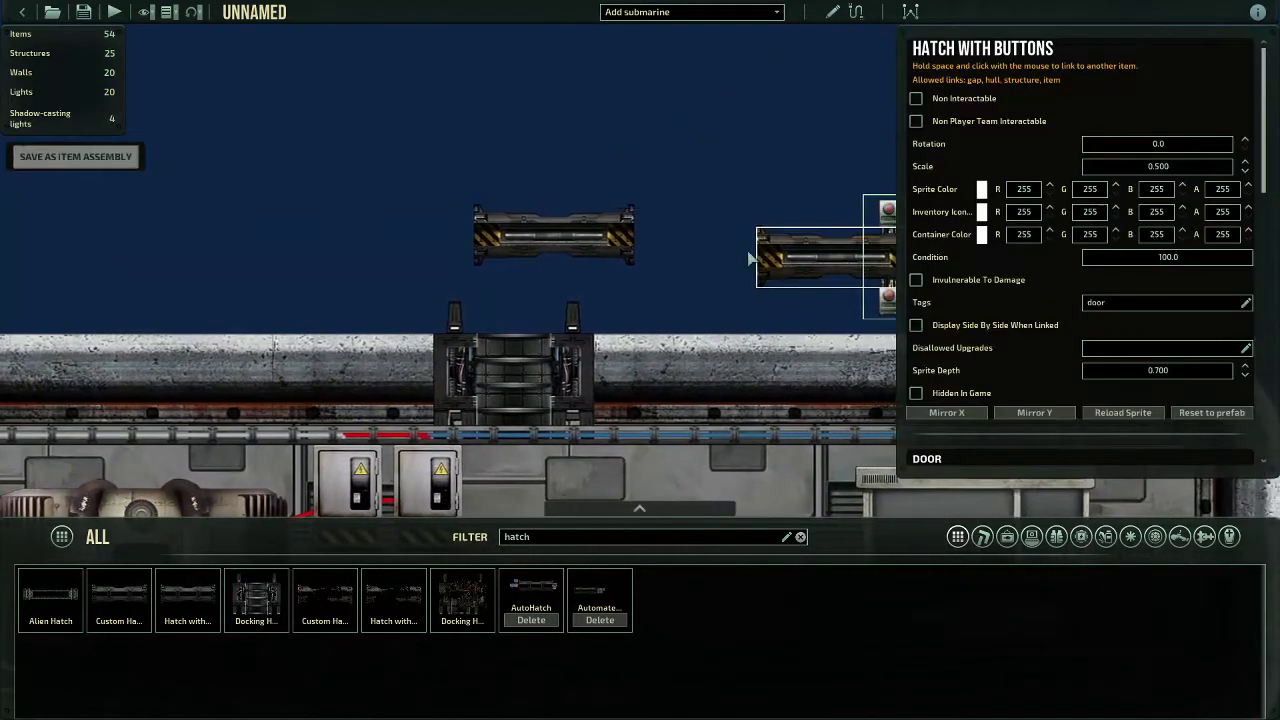
drag(760, 248, 759, 232)
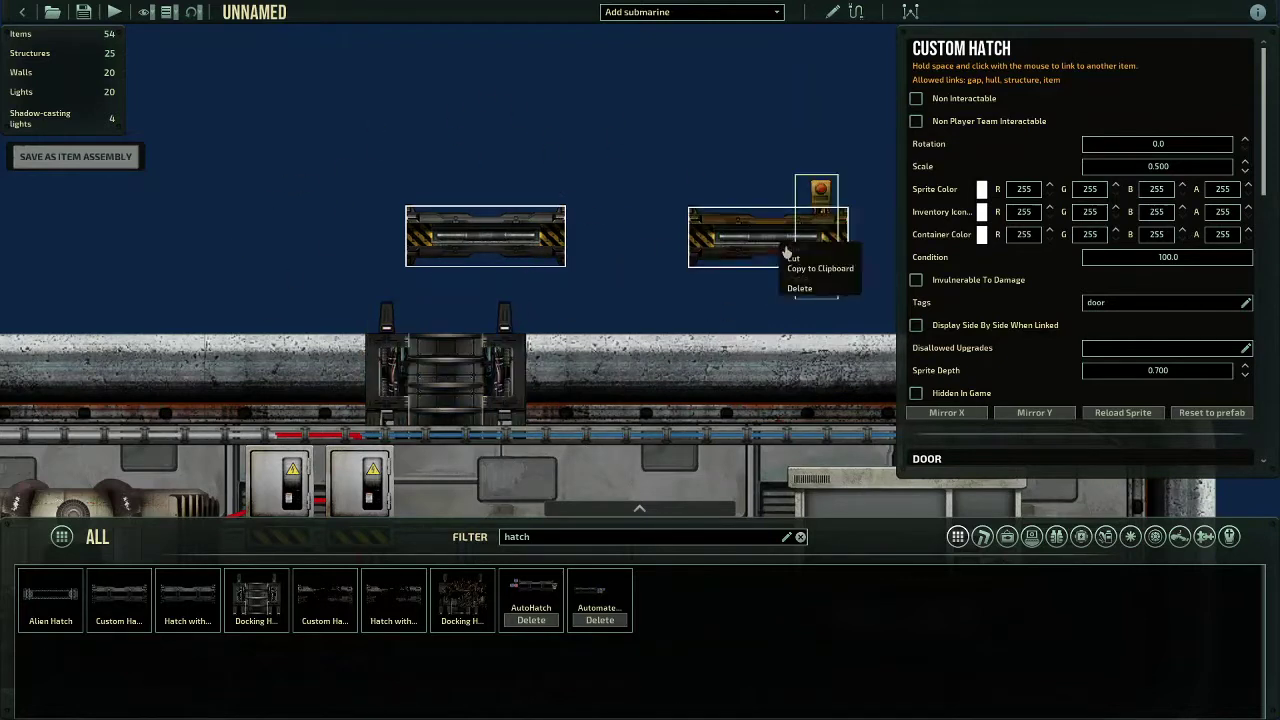
click(792, 268)
click(784, 299)
Move the custom hatch onto the docking hatch in the upper wall.
key(a)
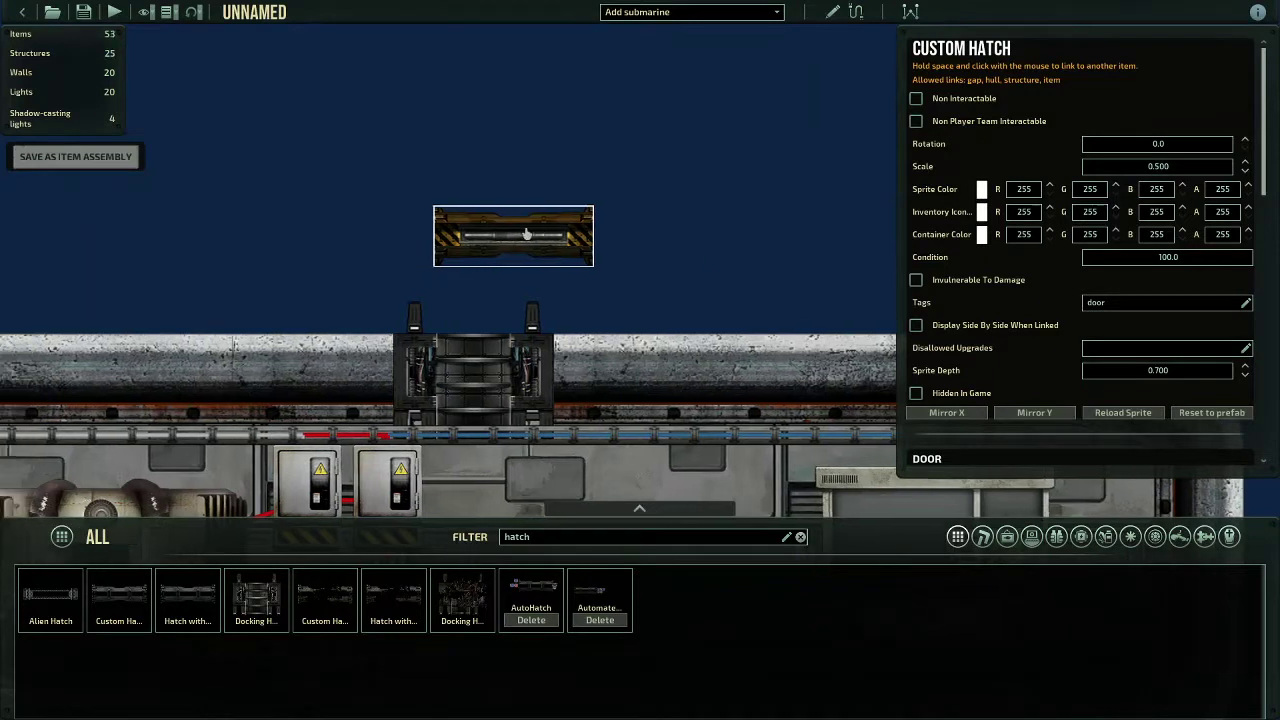
mouse_move(589, 218)
mouse_down()
mouse_move(540, 290)
mouse_move(543, 368)
mouse_up()
click(771, 221)
Show the hulls to check the custom hatch against the hull's upper edge, and hide them again.
click(143, 12)
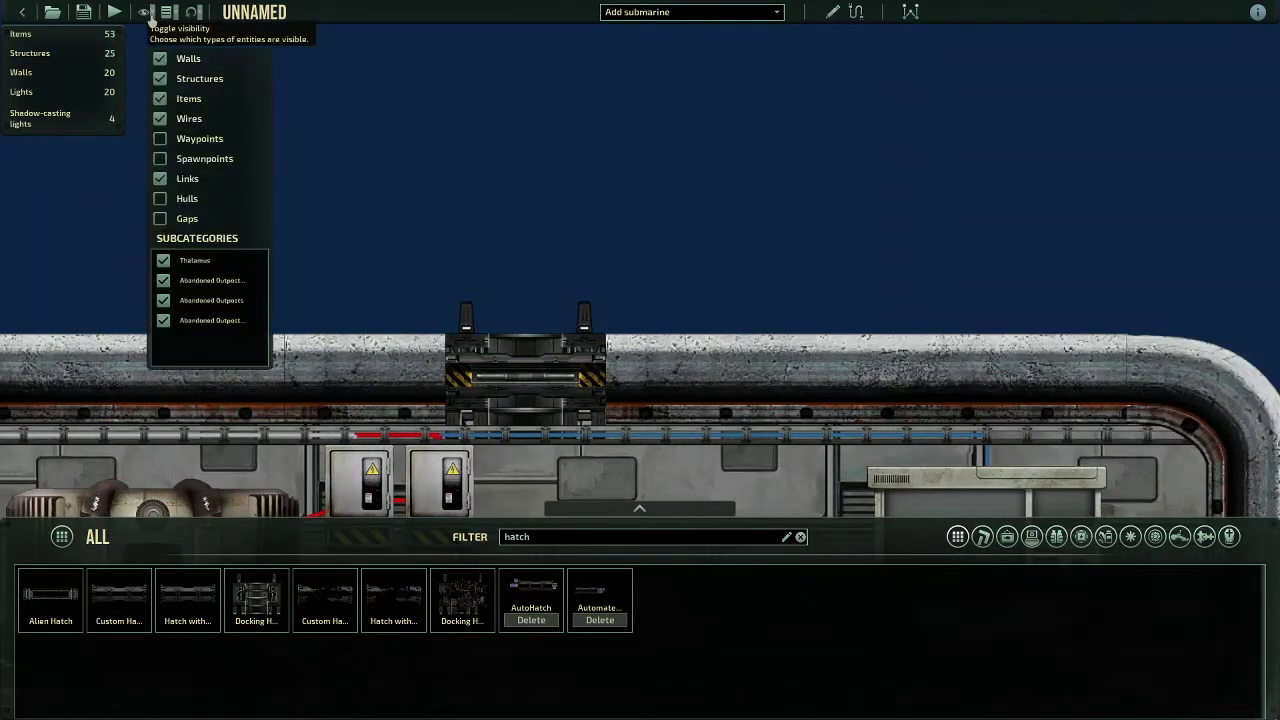
key(a)
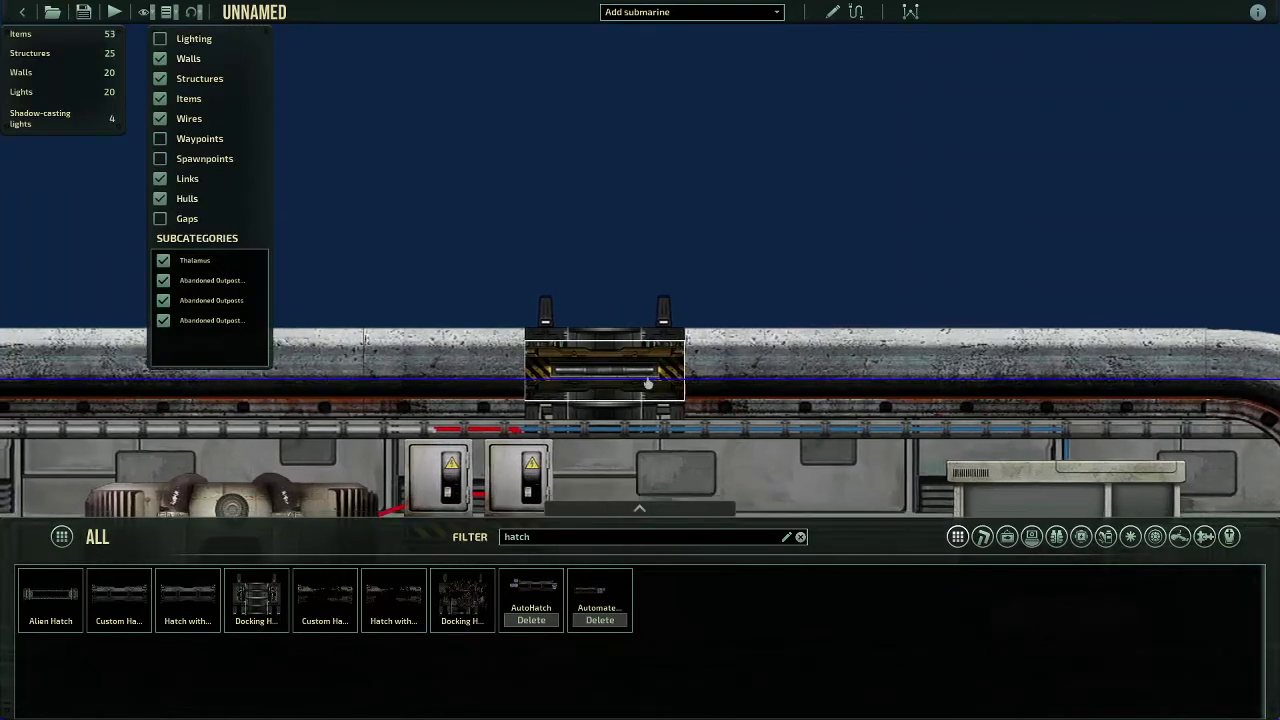
key(s)
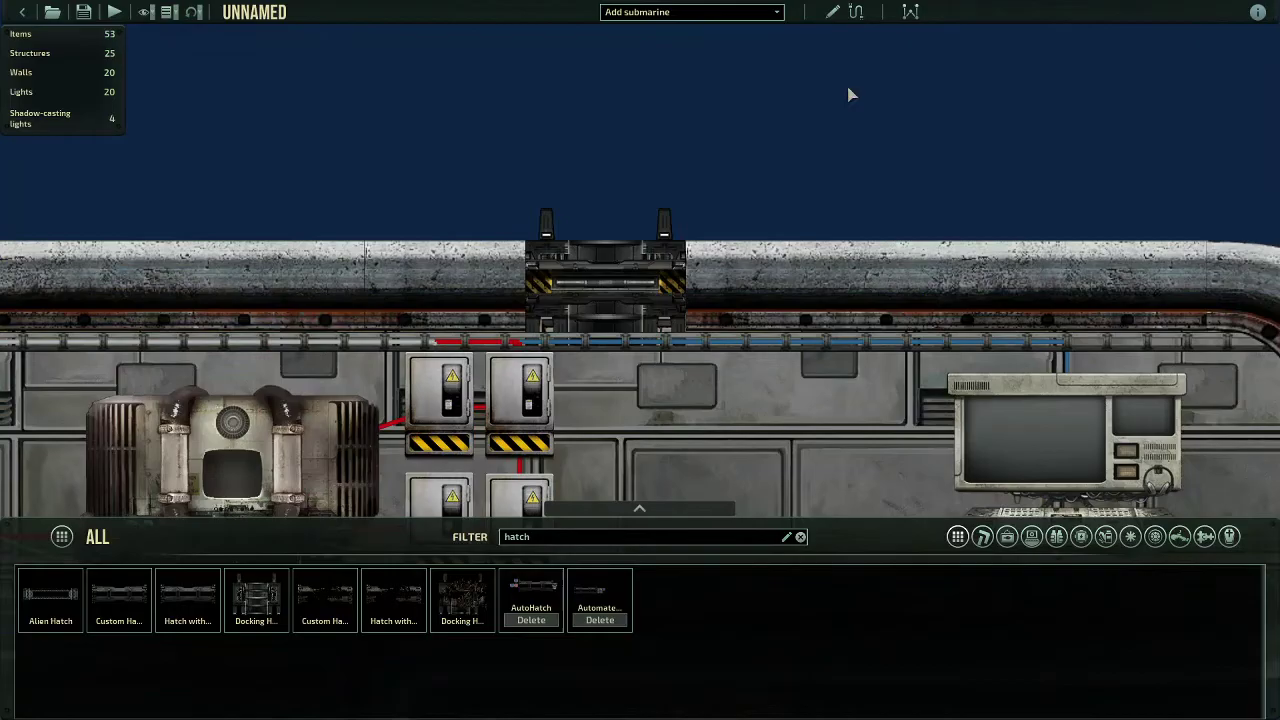
Switch to wiring mode and open the docking hatch's connection panel.
scroll(849, 91, down, 6)
scroll(952, 162, up, 5)
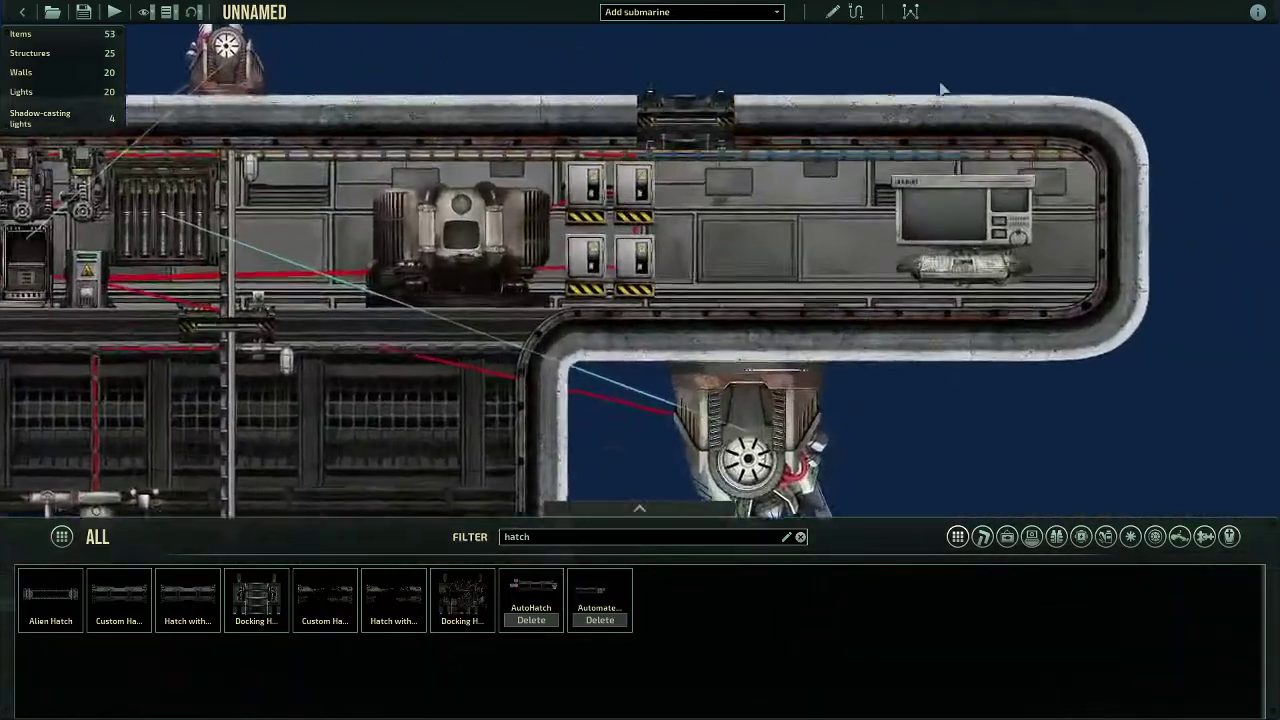
scroll(931, 66, down, 2)
scroll(575, 217, up, 3)
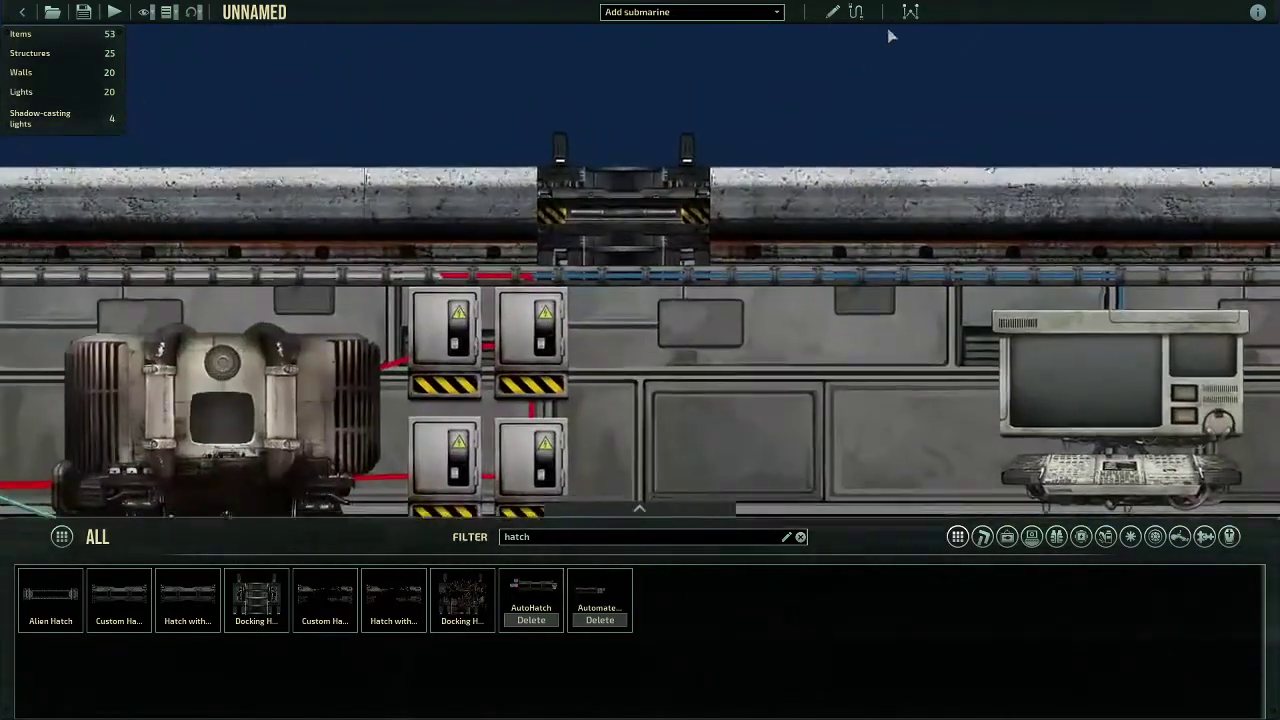
click(856, 12)
scroll(622, 157, up, 3)
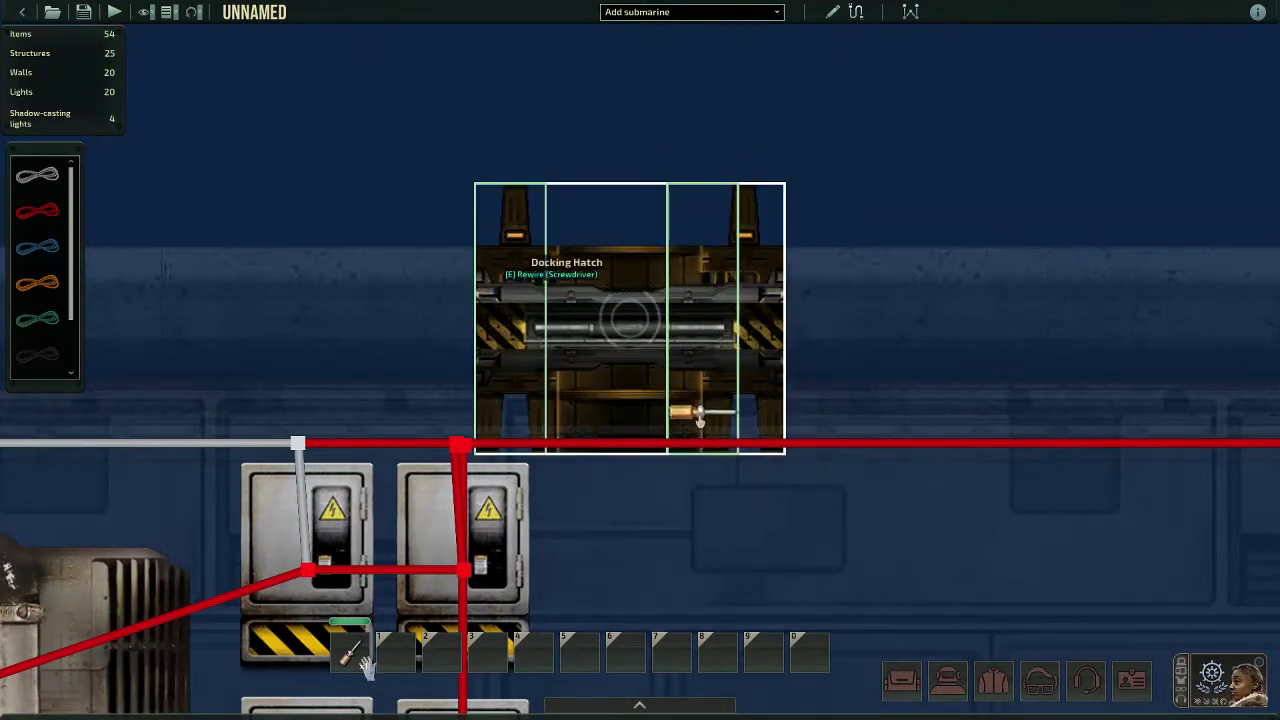
click(513, 307)
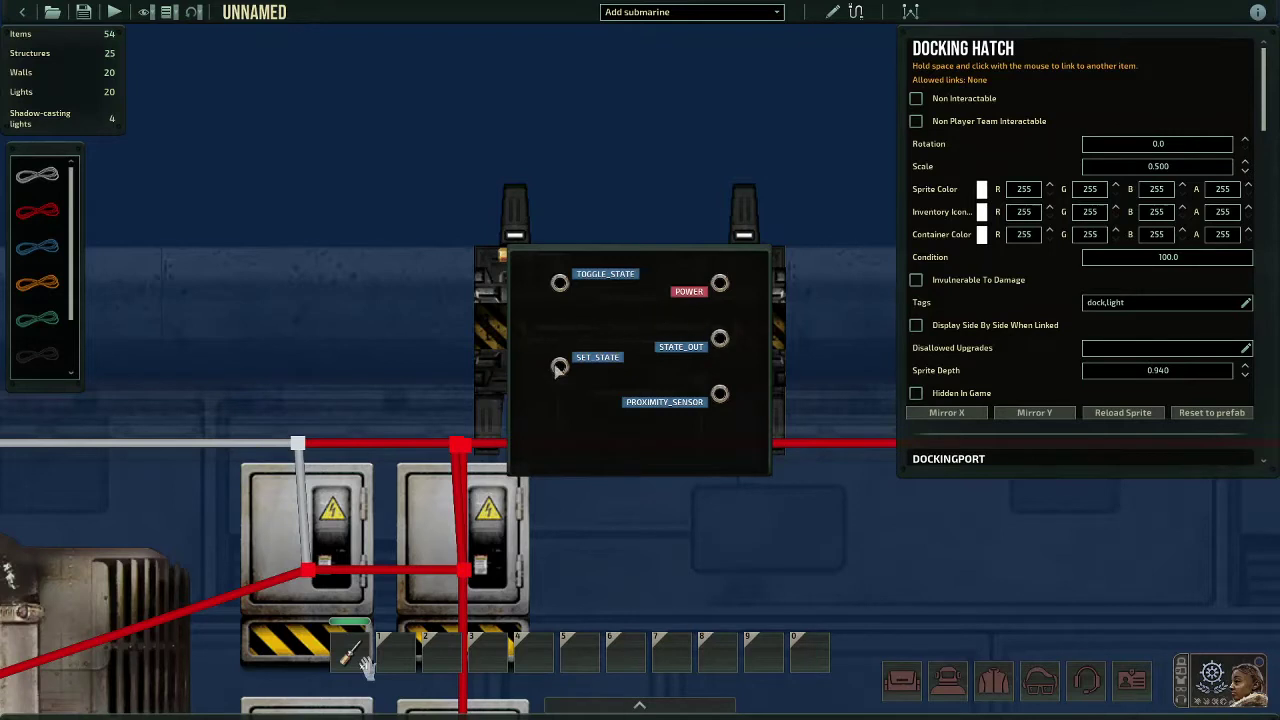
Connect a red wire from the docking hatch's POWER pin to the POWER pin of the lower-right junction box.
click(35, 248)
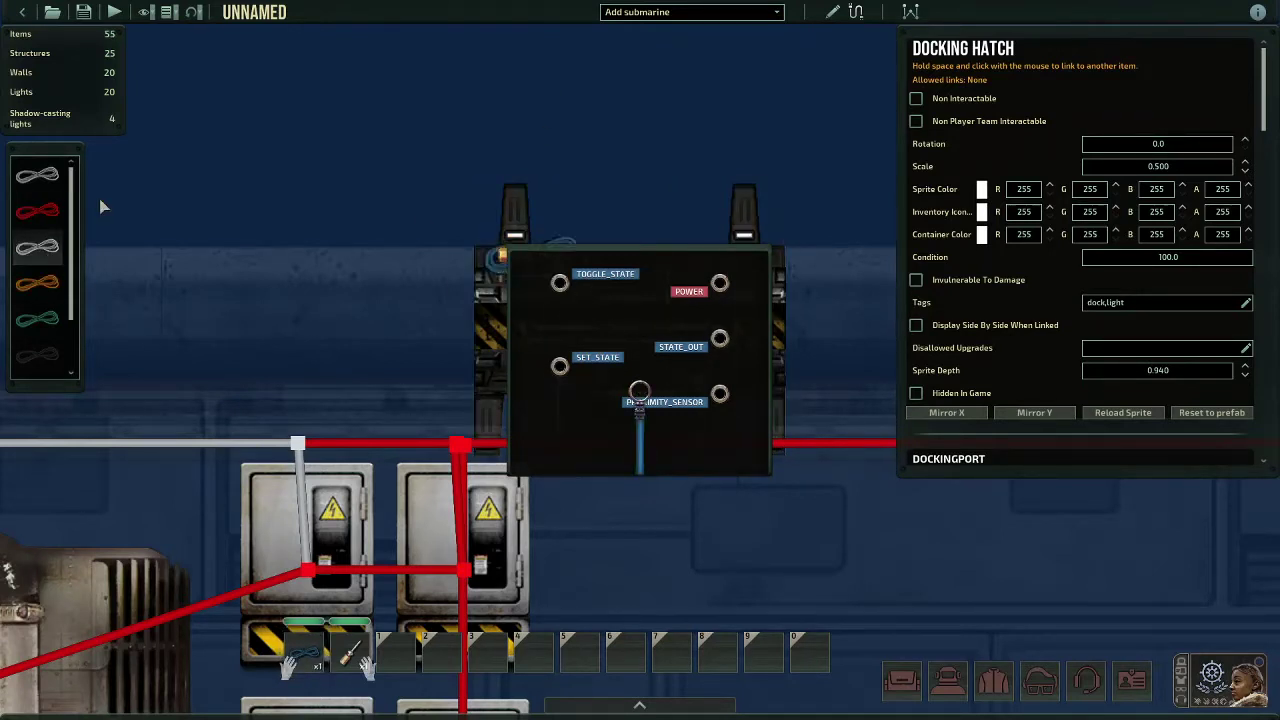
click(40, 210)
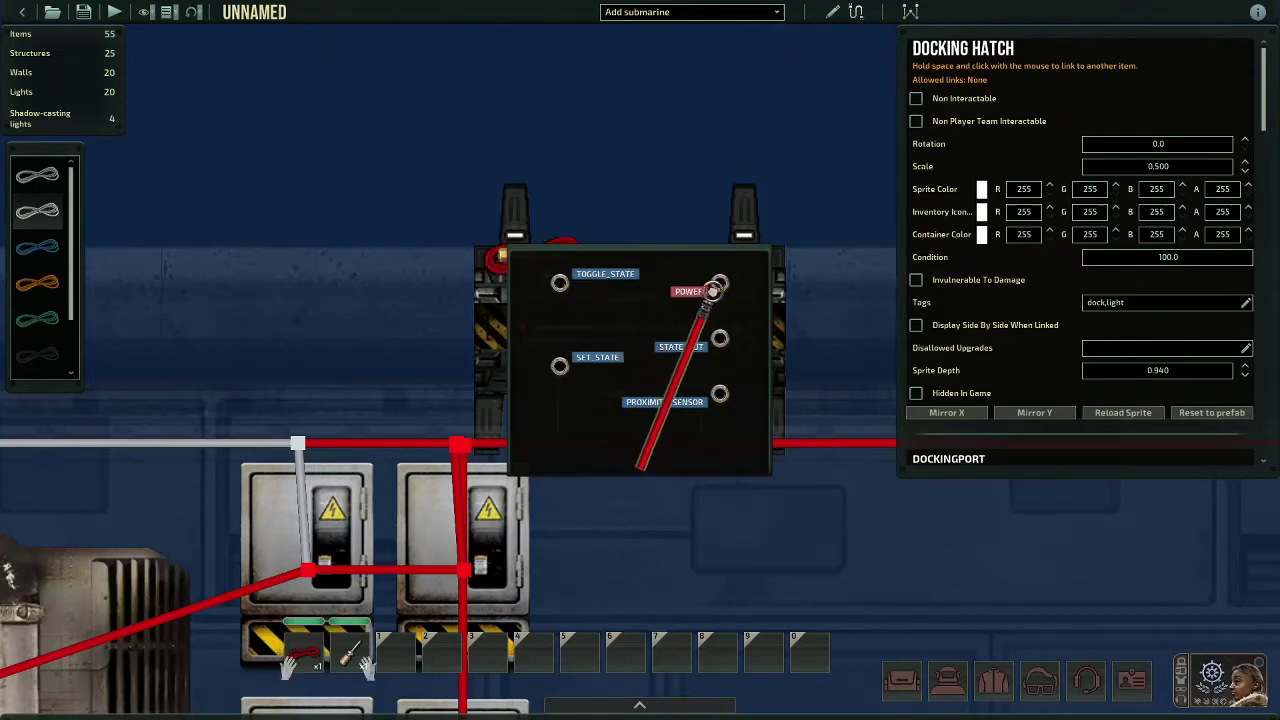
drag(722, 287, 721, 284)
right_click(718, 288)
scroll(703, 308, down, 6)
key(s)
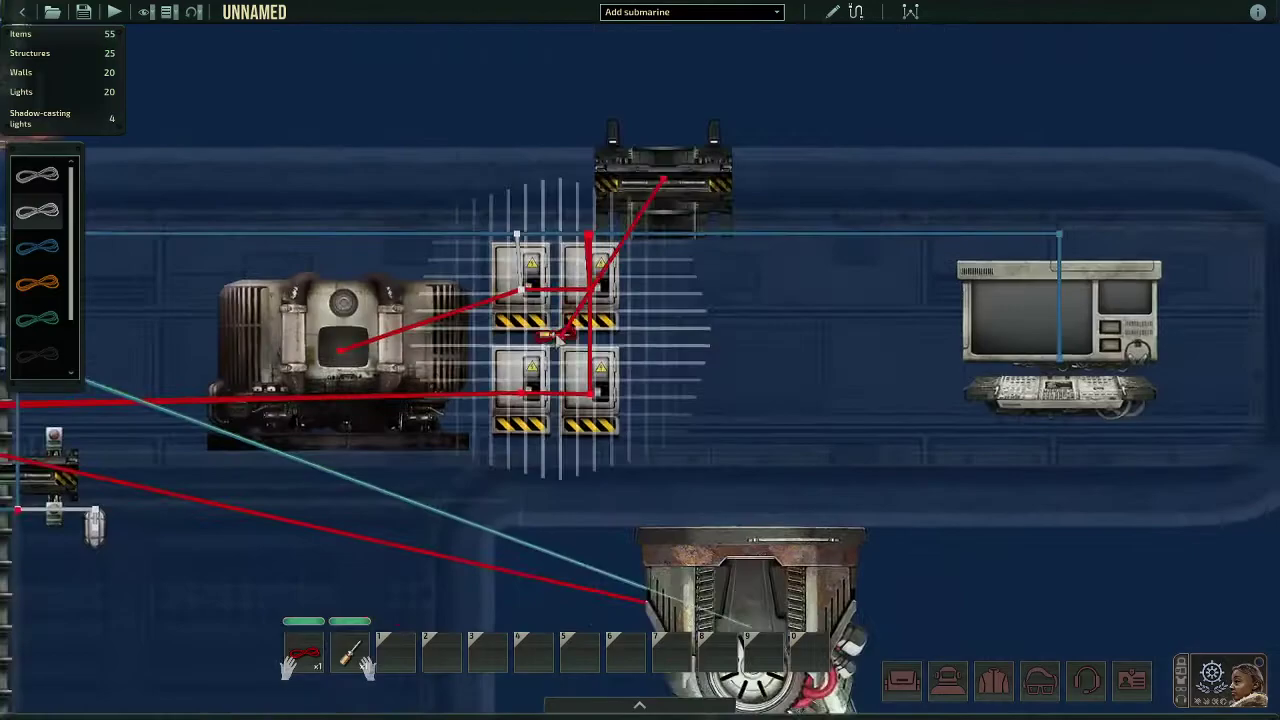
scroll(550, 360, up, 6)
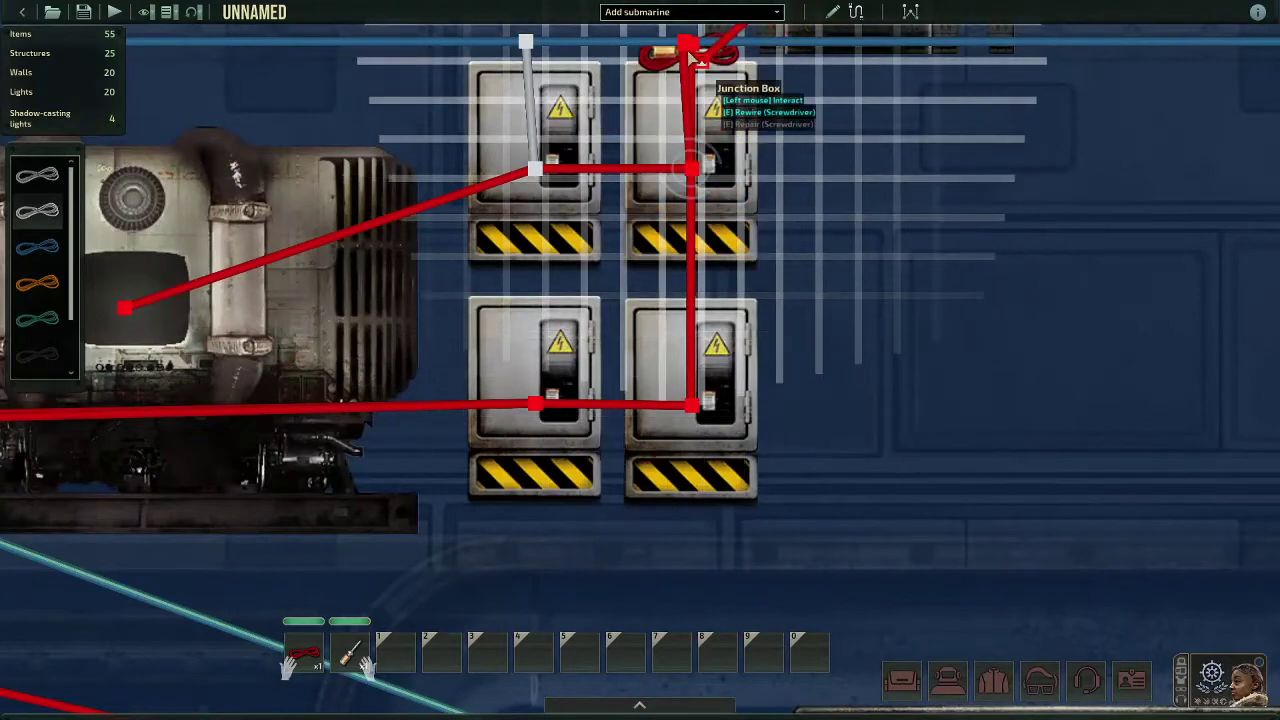
click(704, 385)
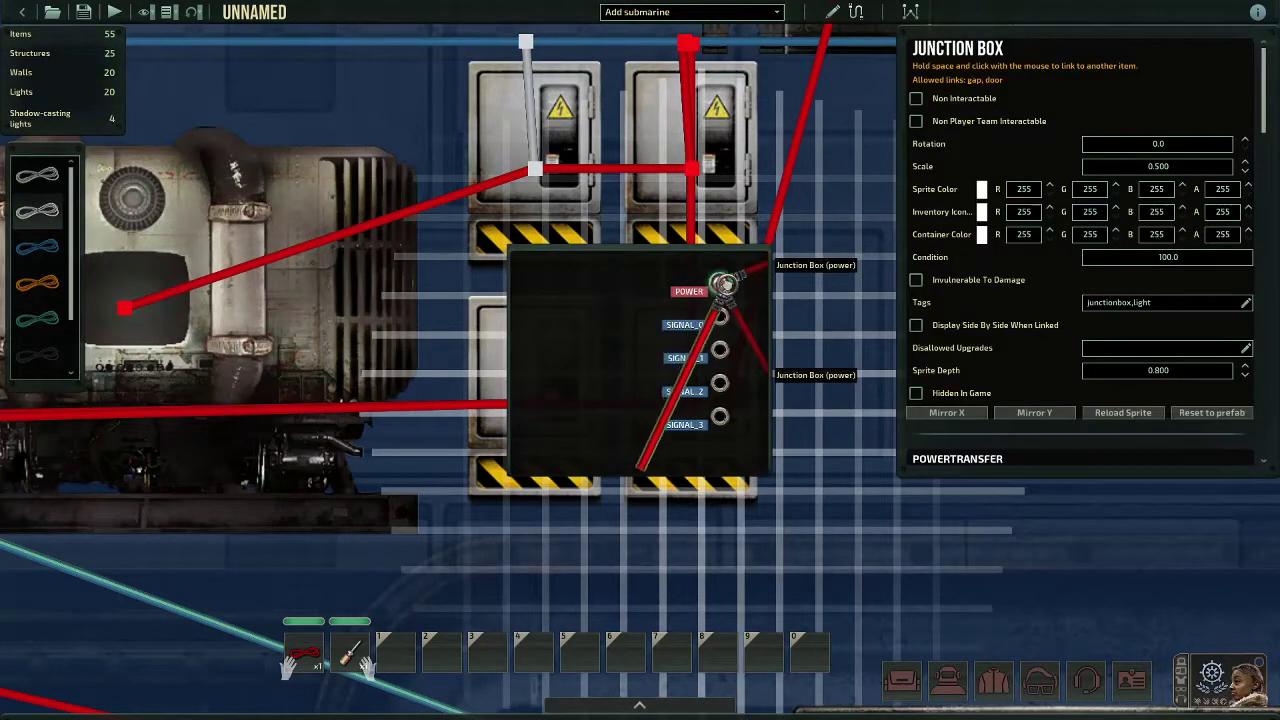
drag(726, 285, 721, 286)
right_click(630, 435)
Add a bend to the docking hatch's red wire and align it with the wire corner above the upper-right junction box.
key(w)
key(d)
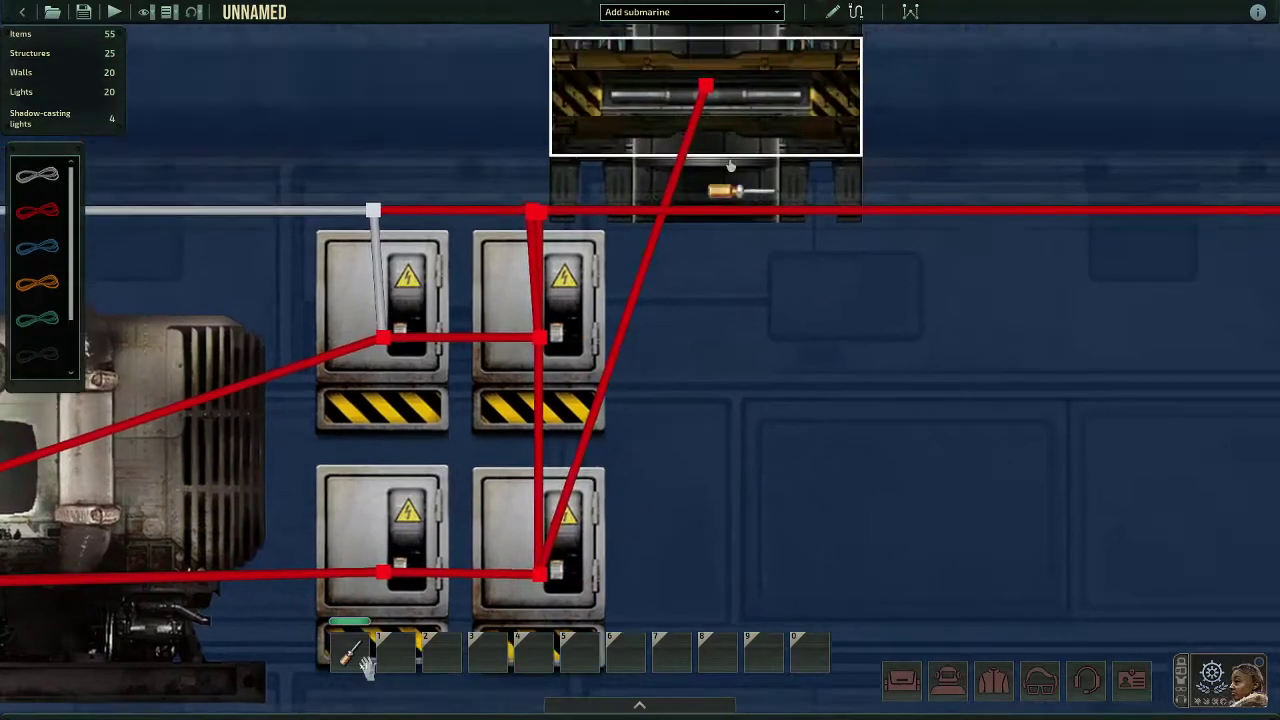
click(591, 384)
drag(604, 388, 509, 330)
key(Escape)
key(Escape)
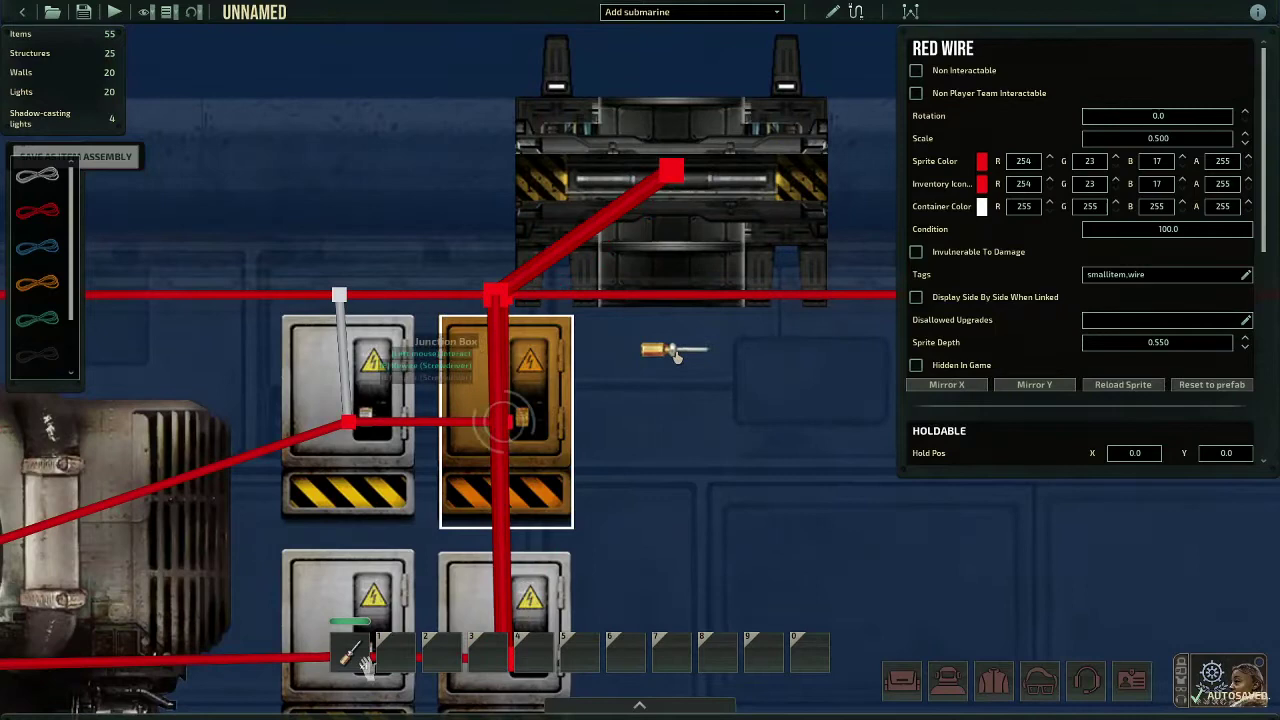
Leave and re-enter wiring mode, and check the power connection in the docking hatch's connection panel.
key(w)
key(e)
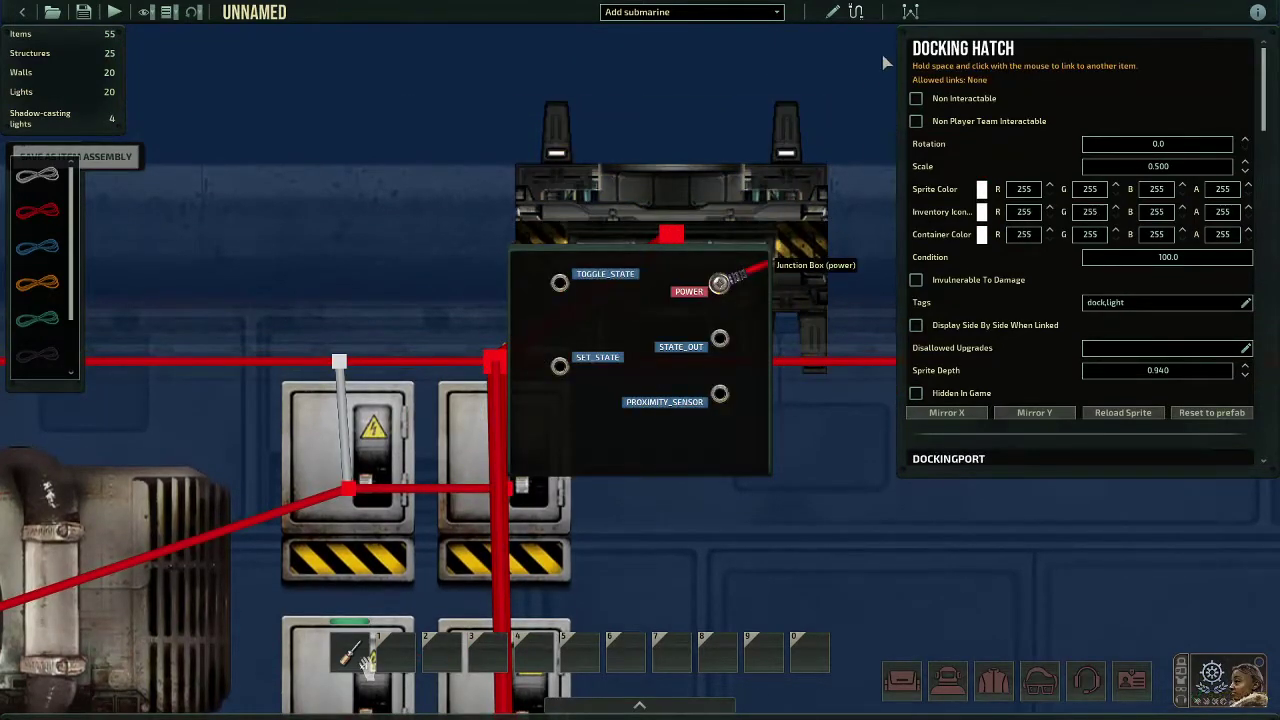
click(854, 9)
click(854, 9)
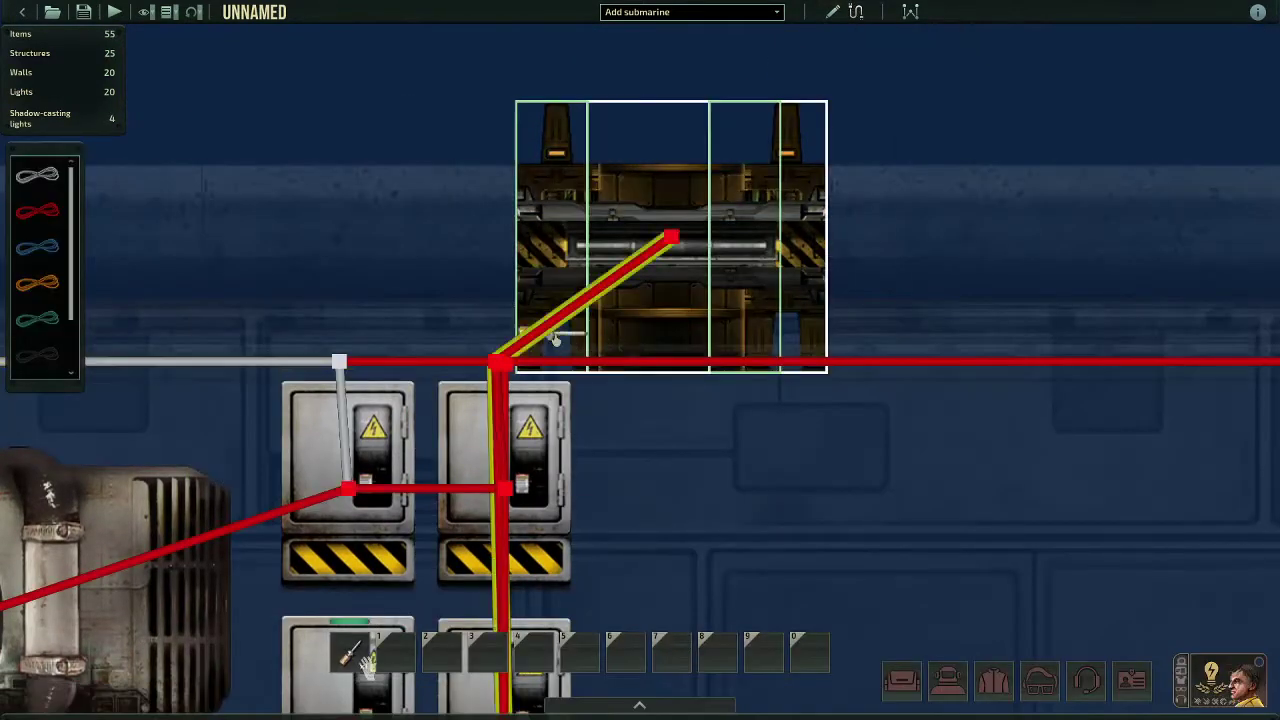
click(558, 341)
key(d)
key(s)
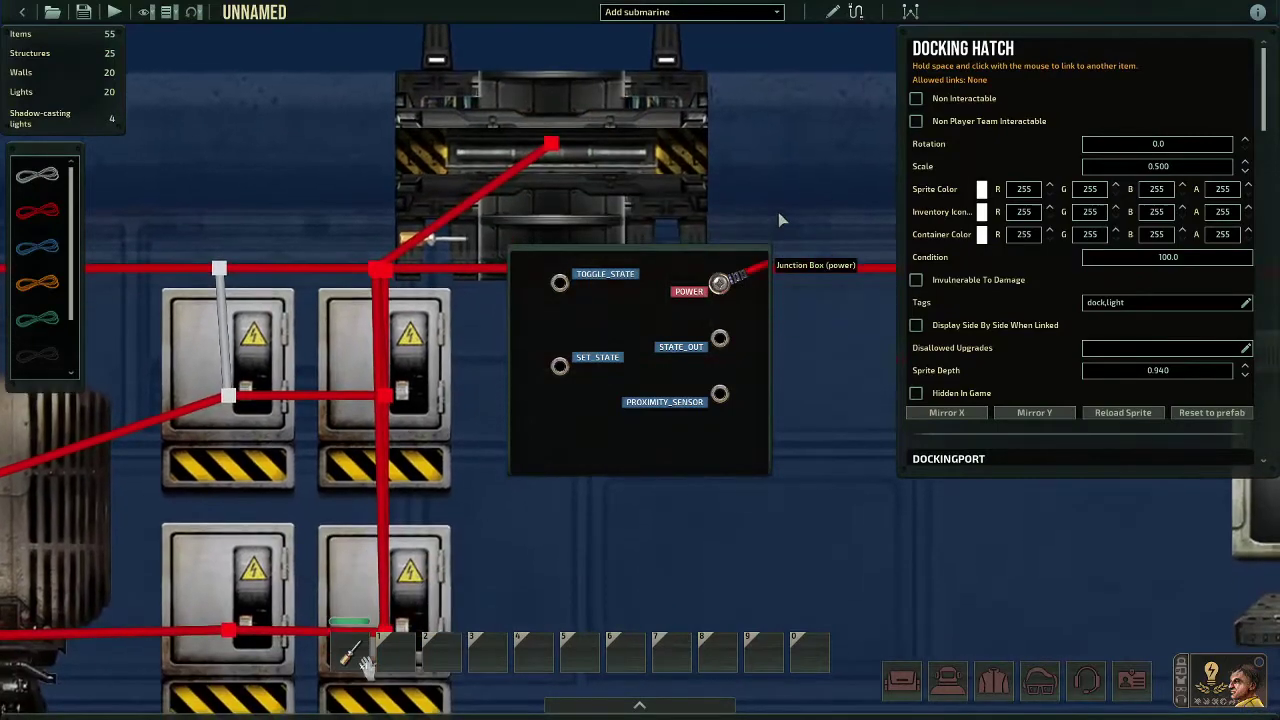
key(e)
scroll(778, 212, down, 1)
scroll(778, 212, down, 4)
key(w)
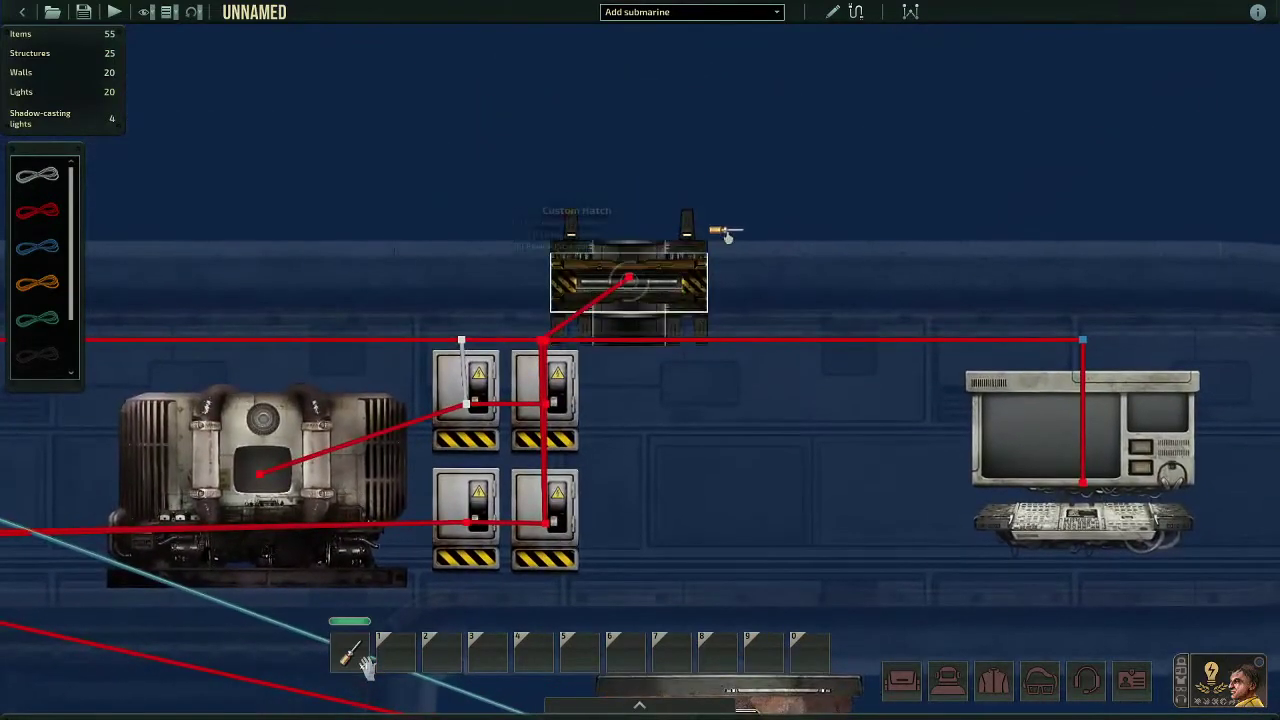
key(a)
key(s)
scroll(684, 166, up, 3)
key(s)
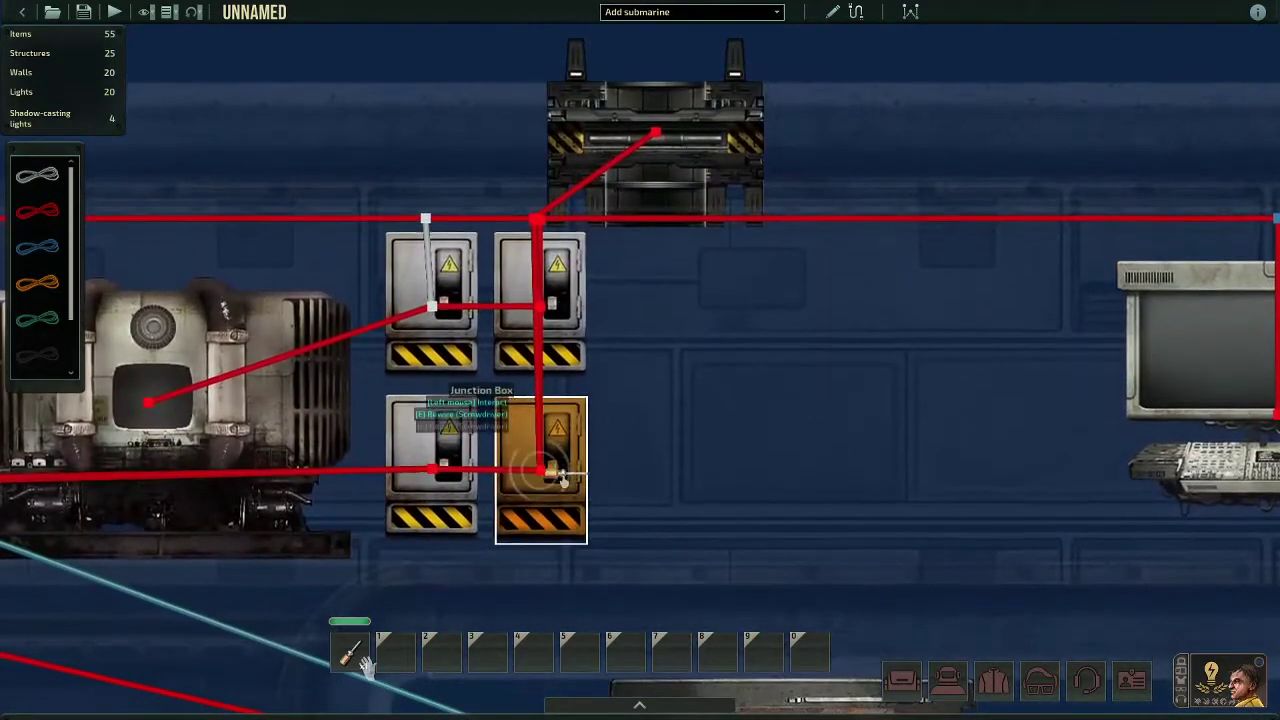
key(w)
key(w)
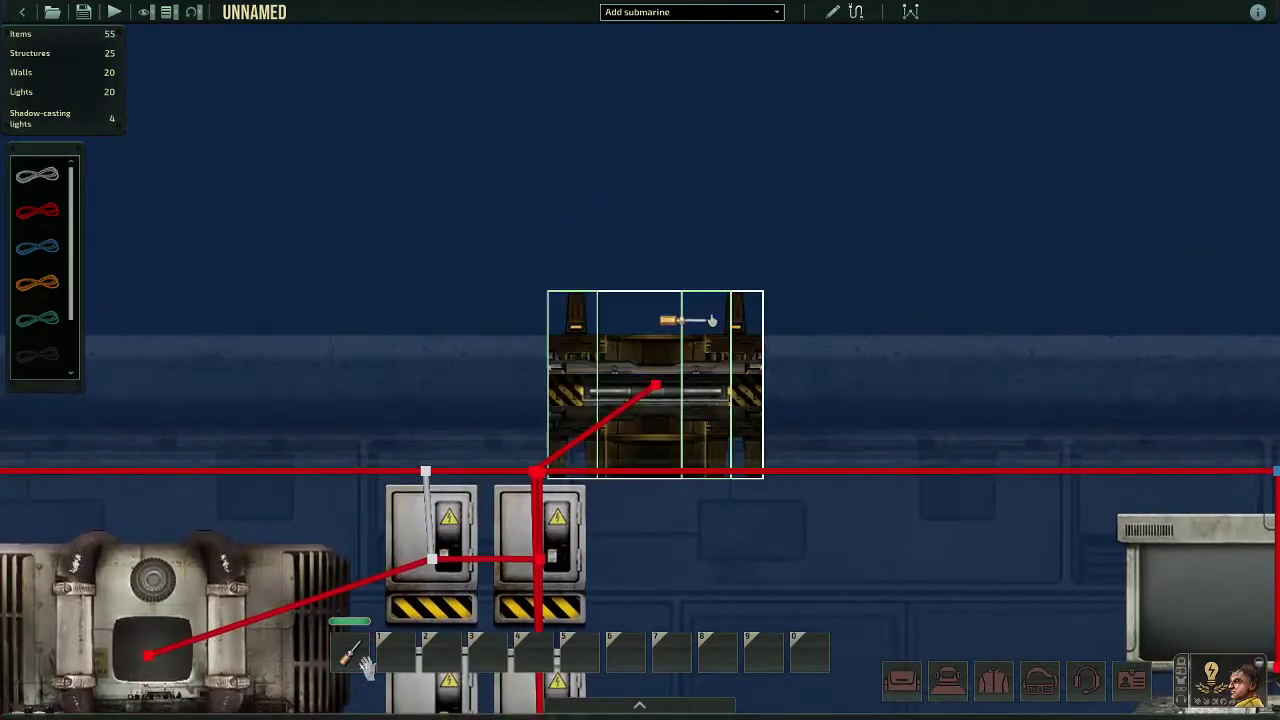
key(d)
key(d)
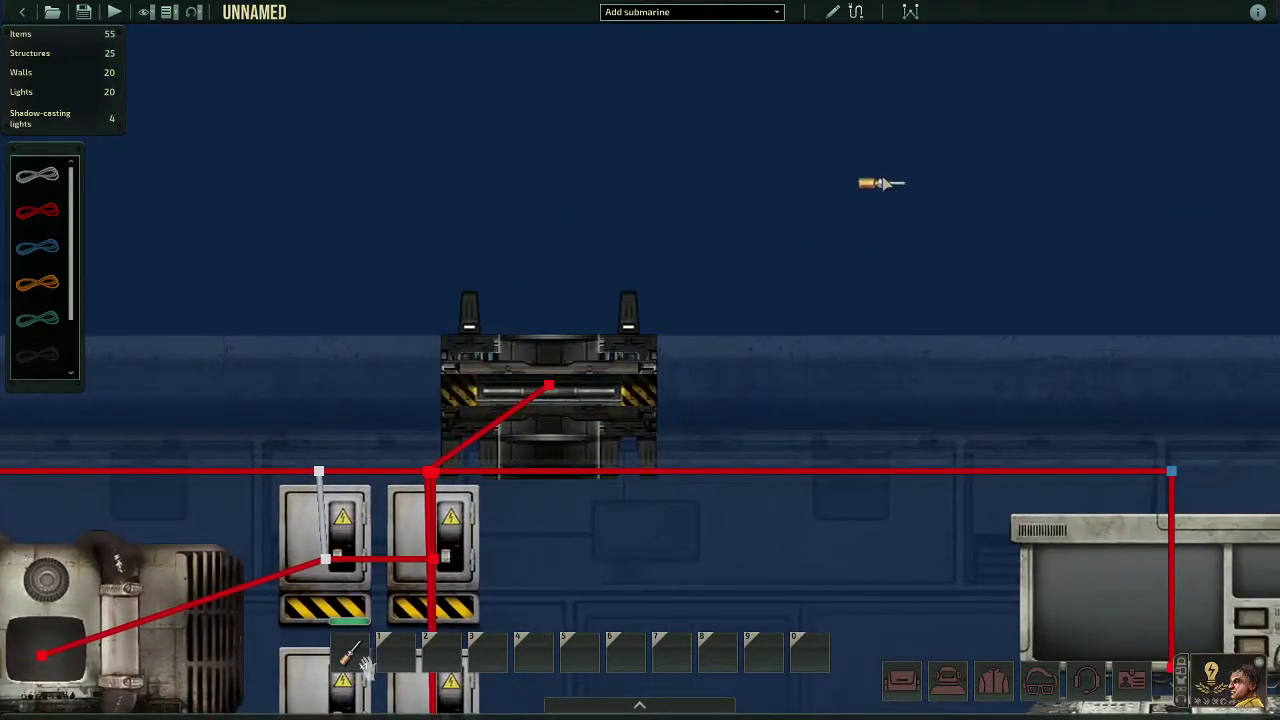
key(s)
key(a)
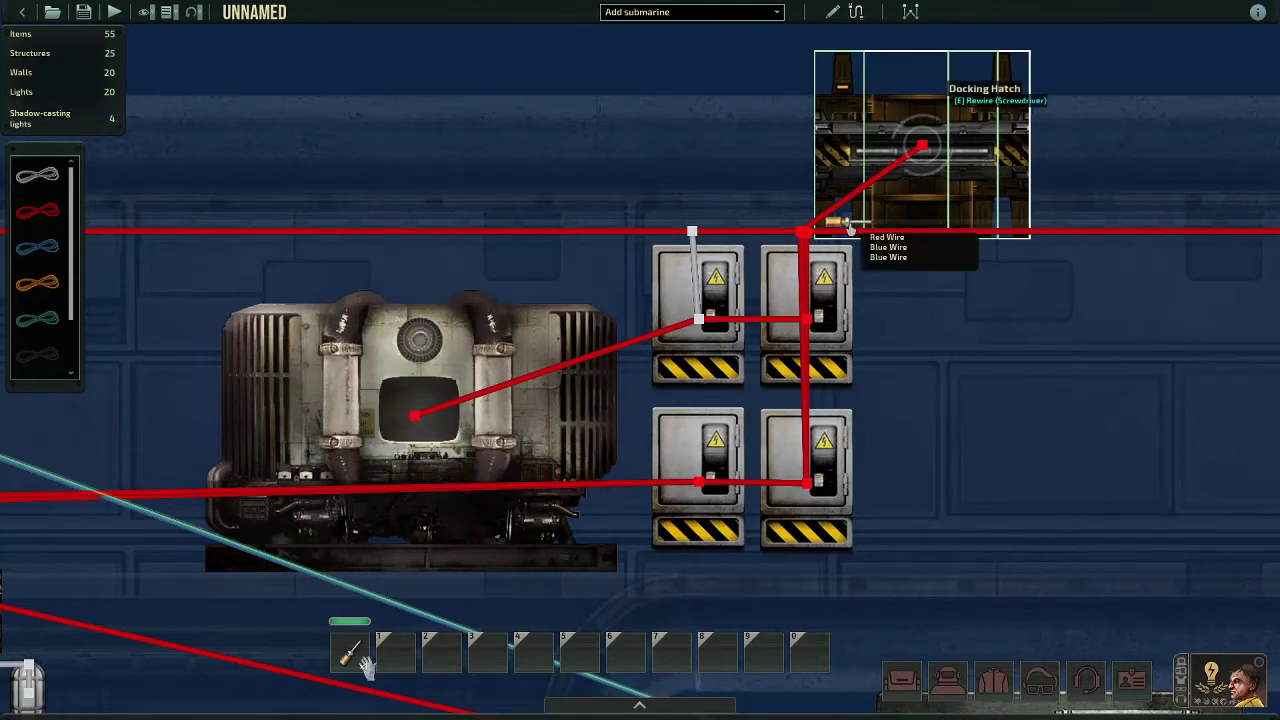
key(d)
key(w)
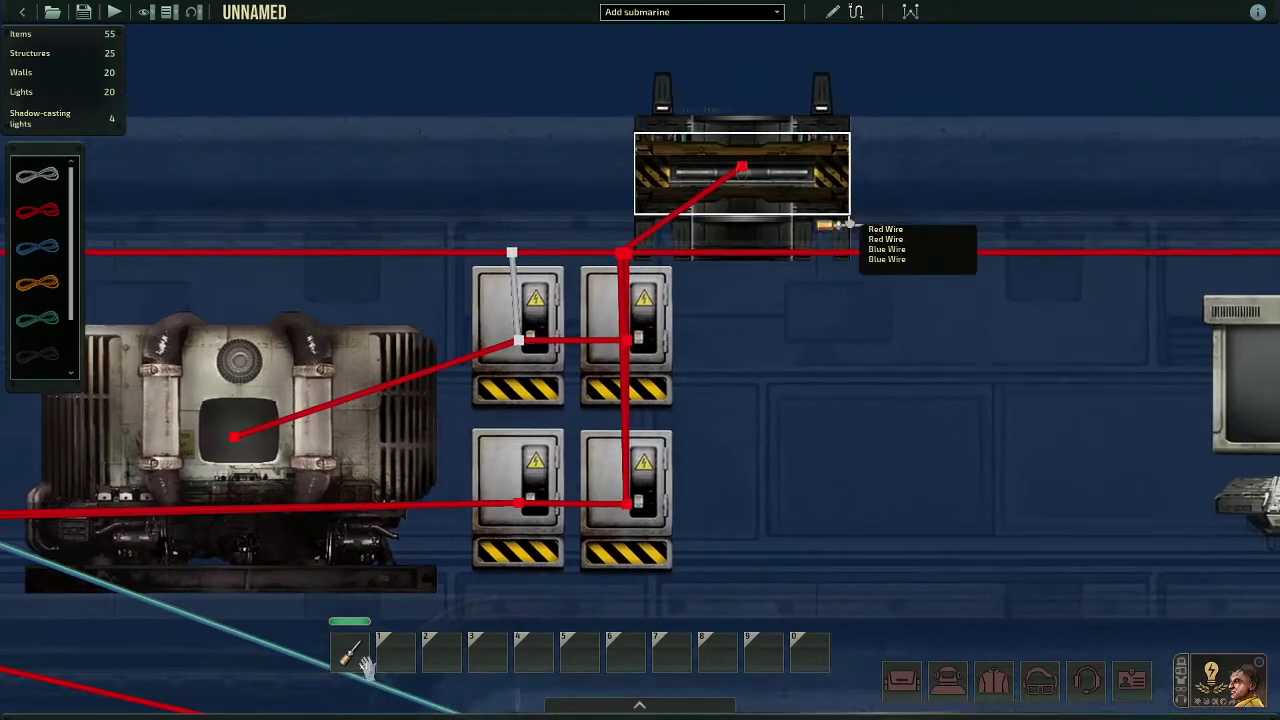
scroll(762, 335, up, 10)
scroll(775, 285, down, 8)
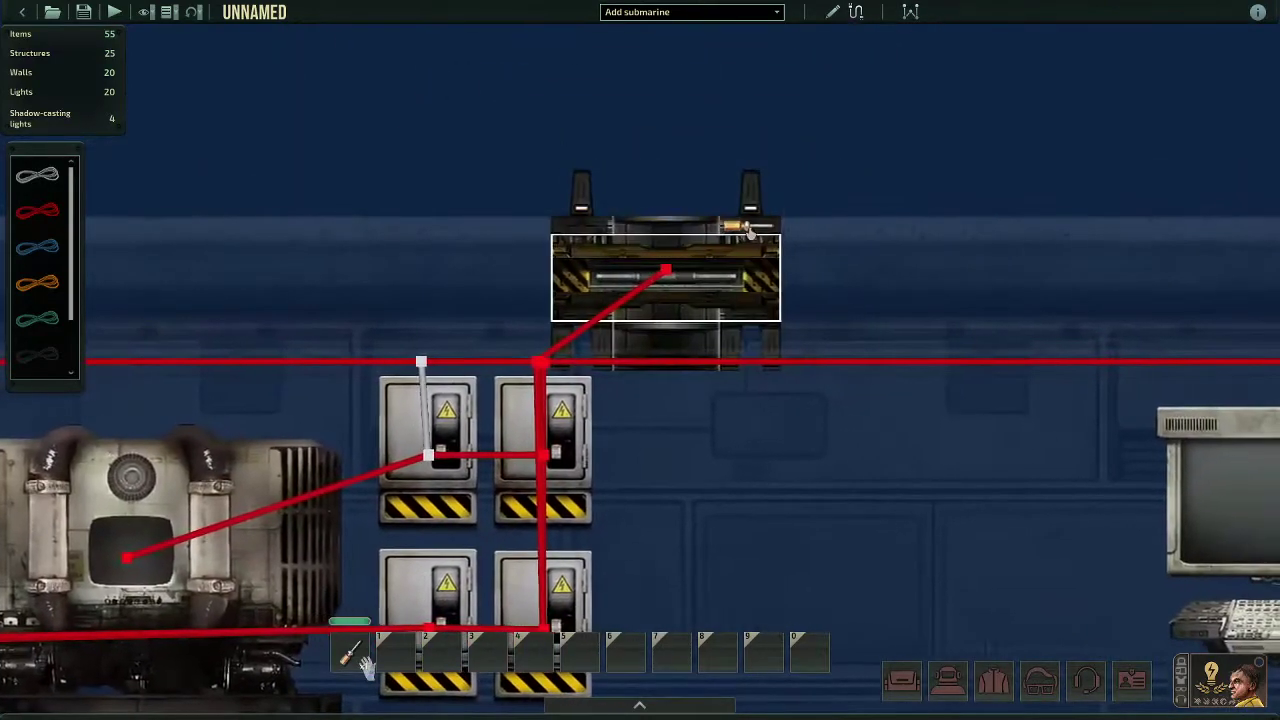
Examine the available pins in the docking hatch's connection panel and close it.
key(e)
key(d)
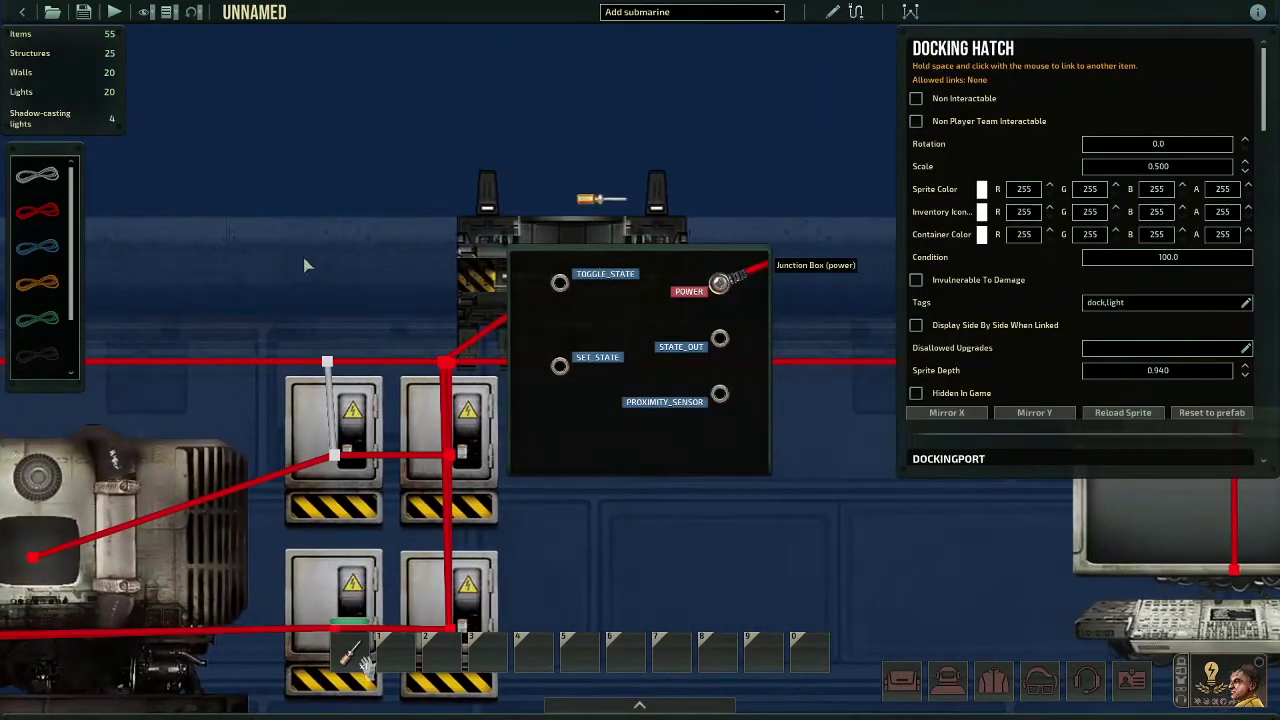
click(303, 260)
scroll(525, 206, up, 6)
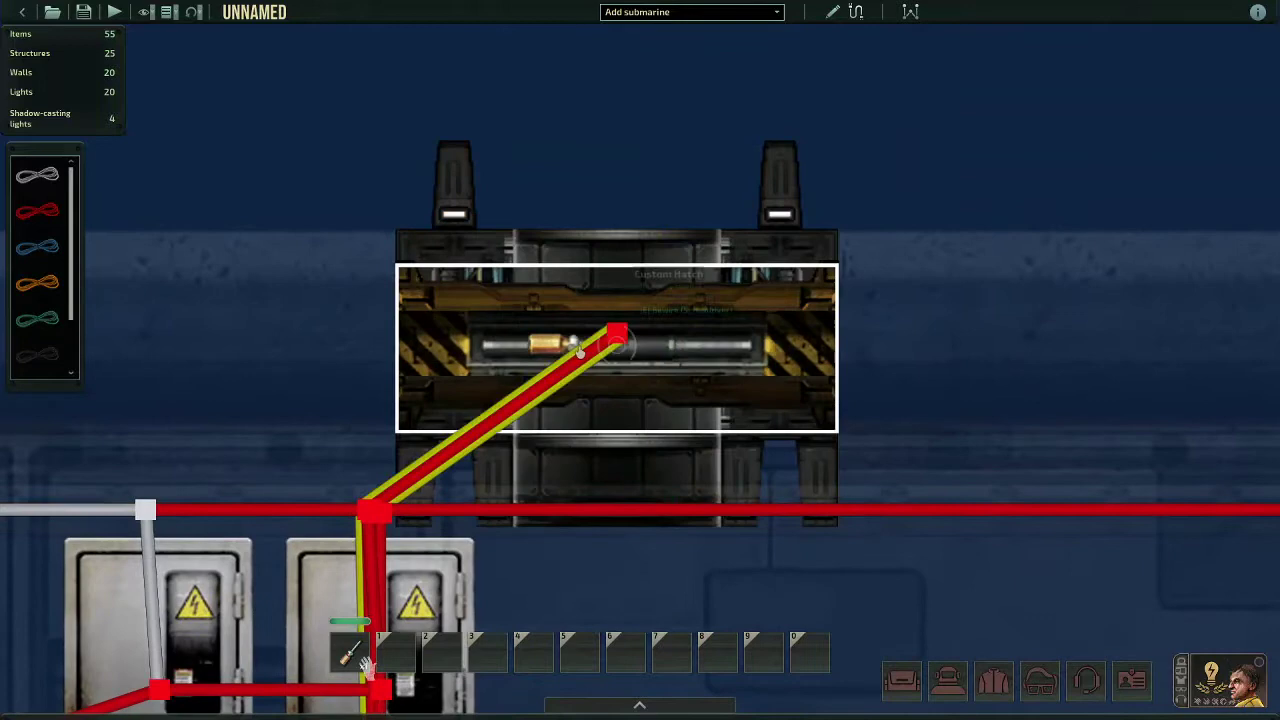
Connect a blue wire from the docking hatch's STATE_OUT pin to the custom hatch's SET_STATE pin.
scroll(610, 335, down, 5)
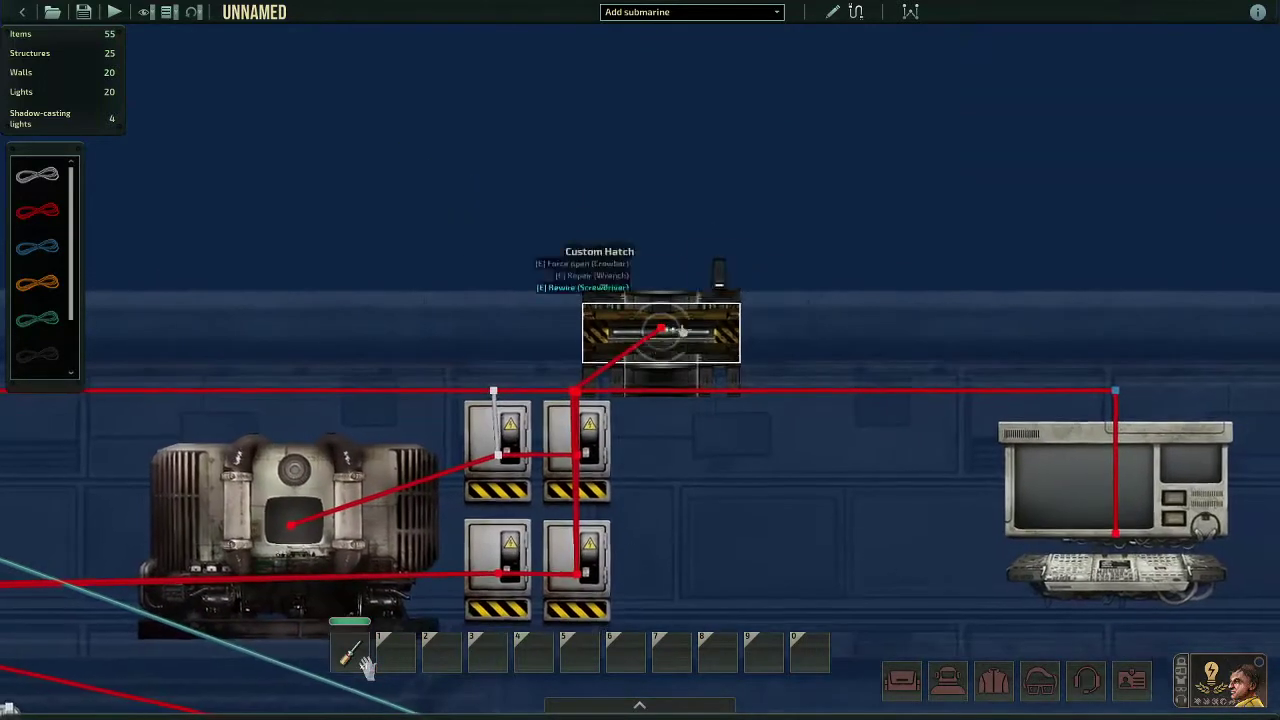
key(e)
key(d)
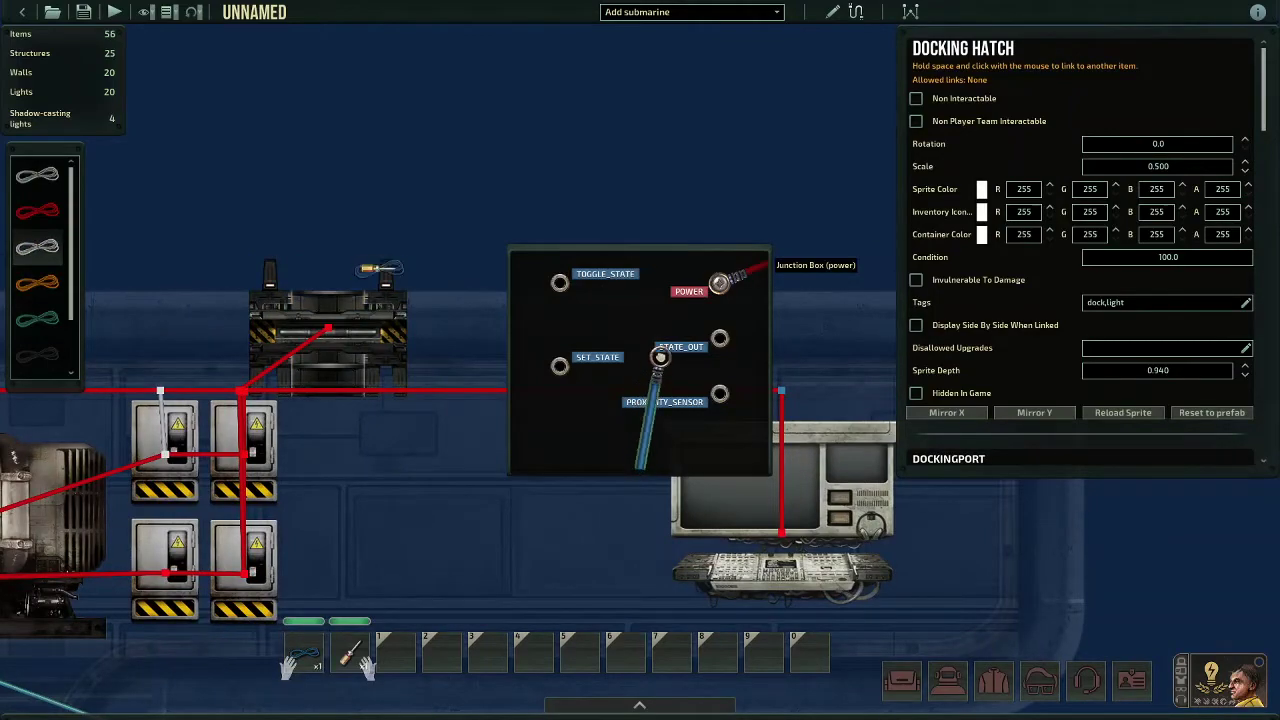
drag(660, 358, 720, 338)
key(a)
key(e)
scroll(625, 310, up, 5)
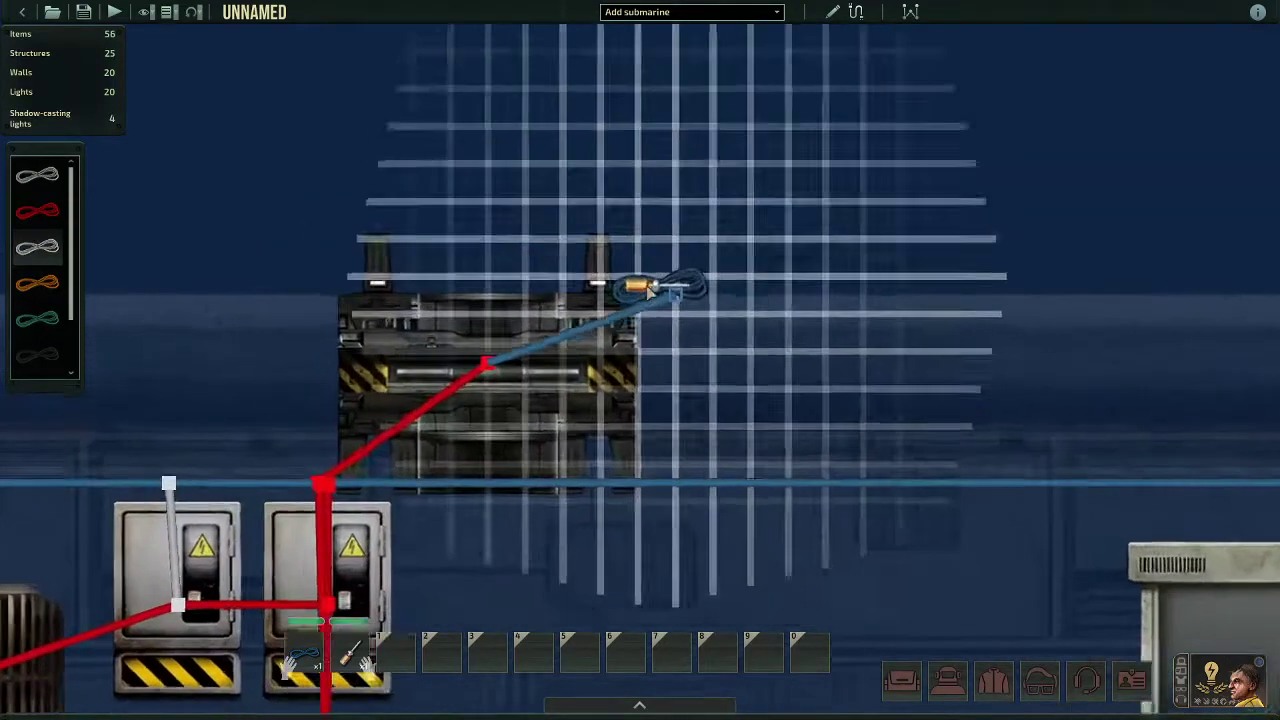
key(e)
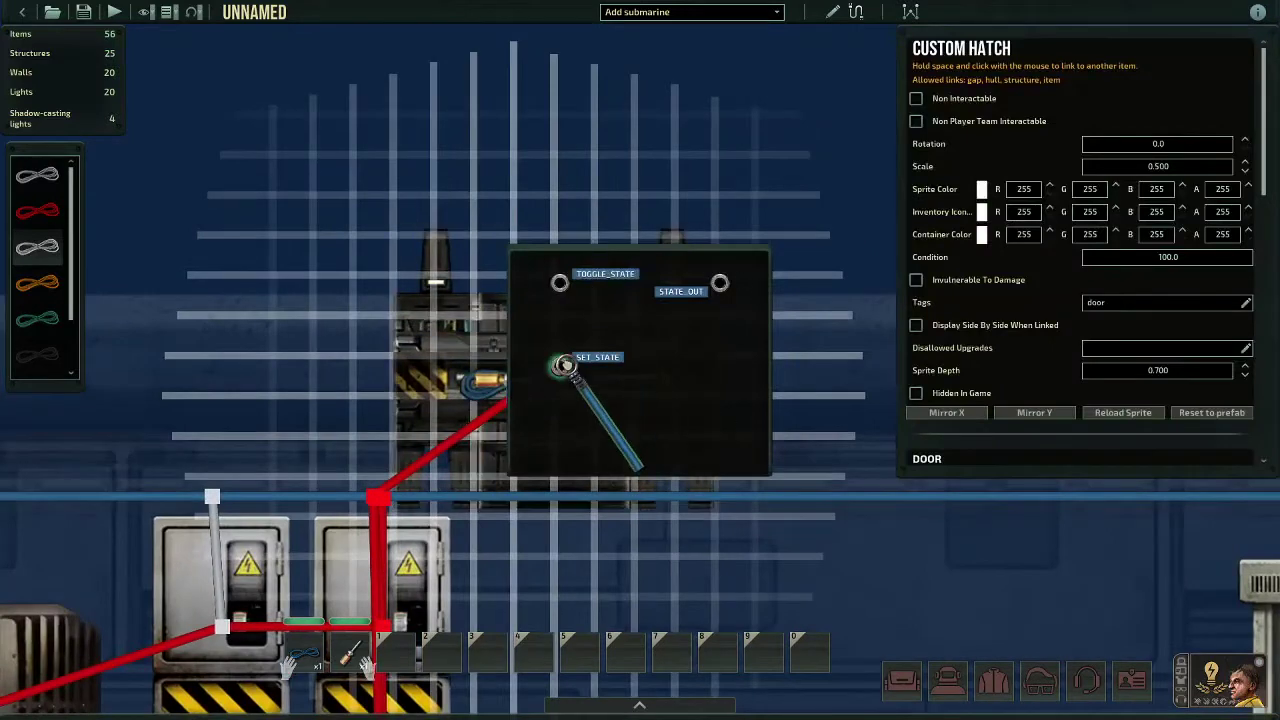
drag(576, 368, 562, 366)
key(e)
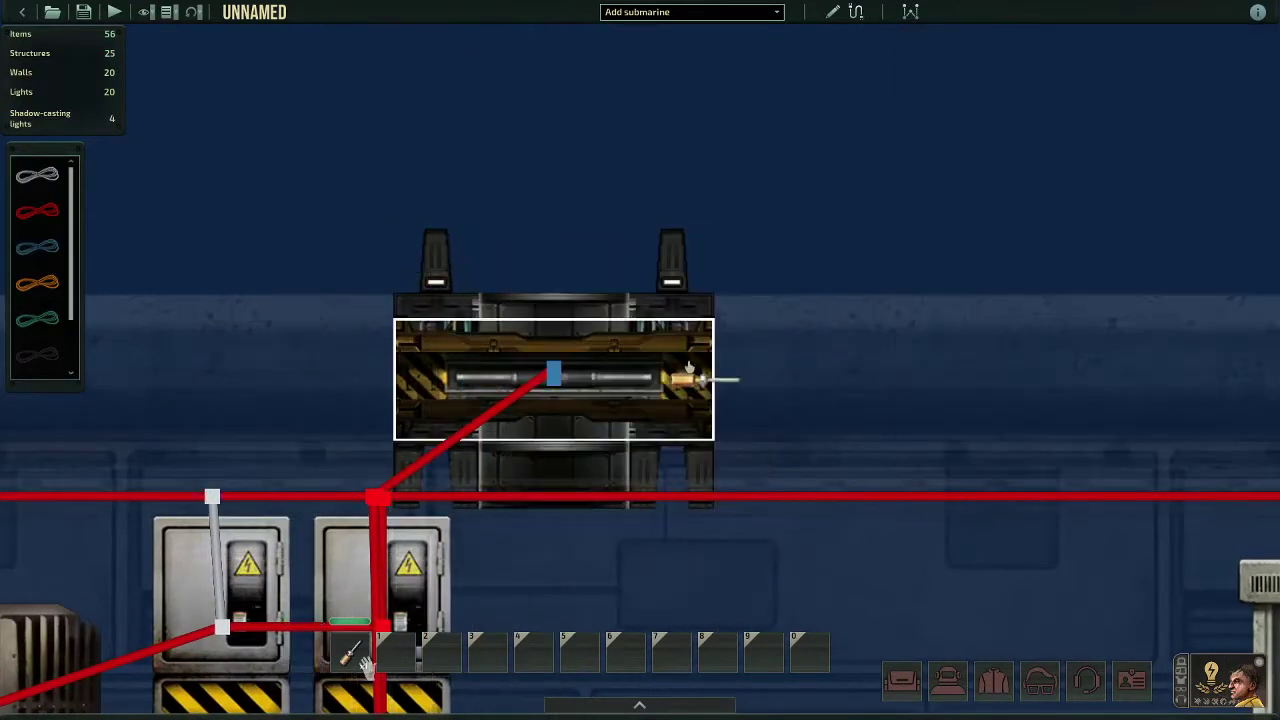
Review the signal wire's two ends in the connection panels of the docking hatch and the custom hatch.
key(e)
key(d)
key(s)
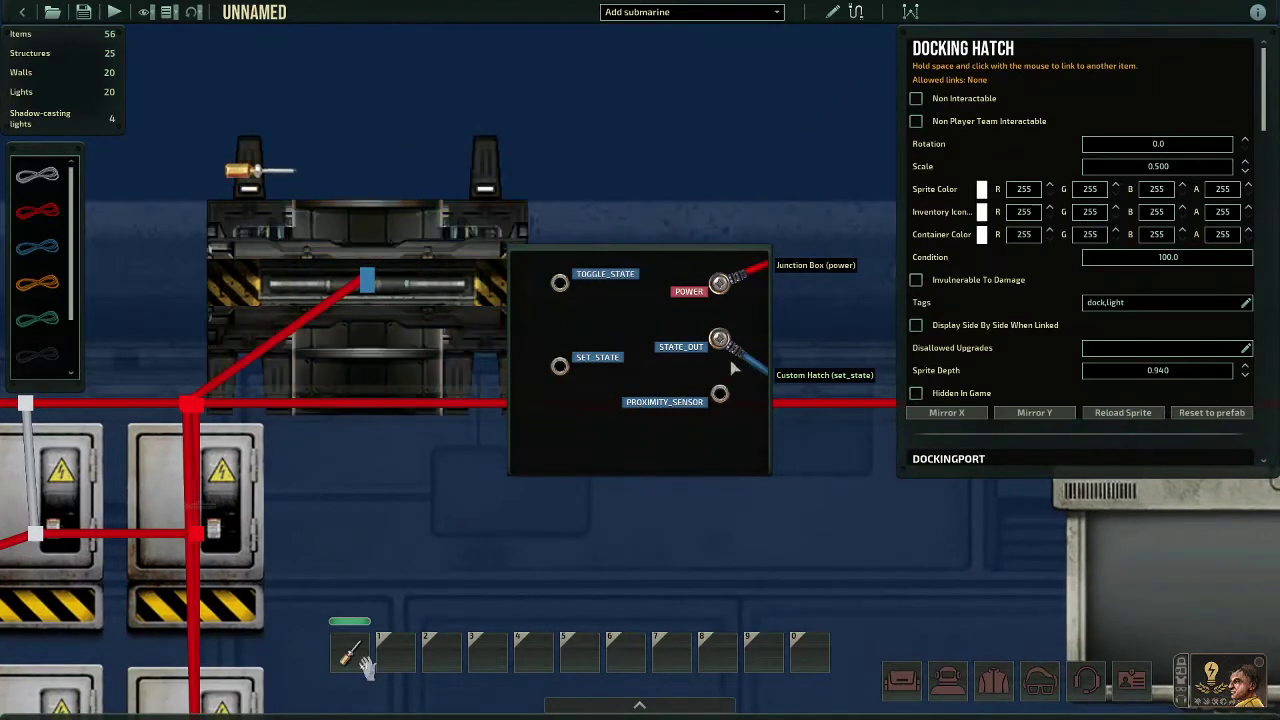
key(e)
click(417, 300)
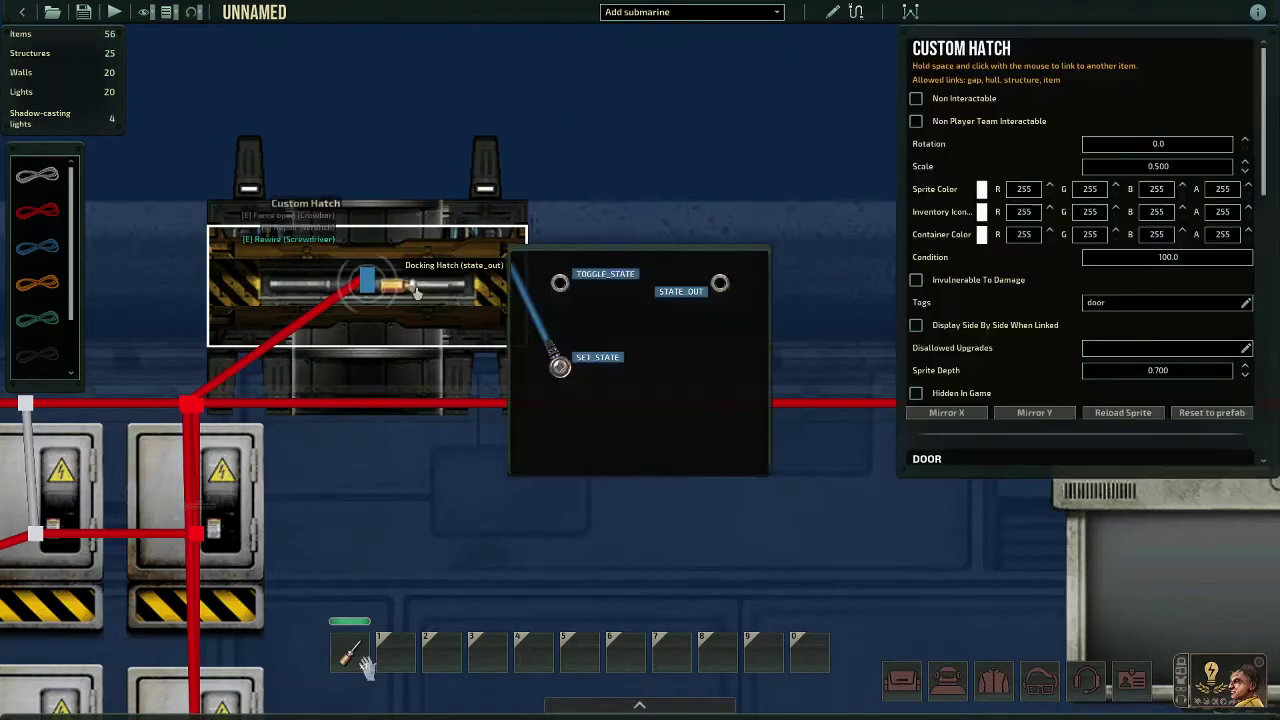
key(d)
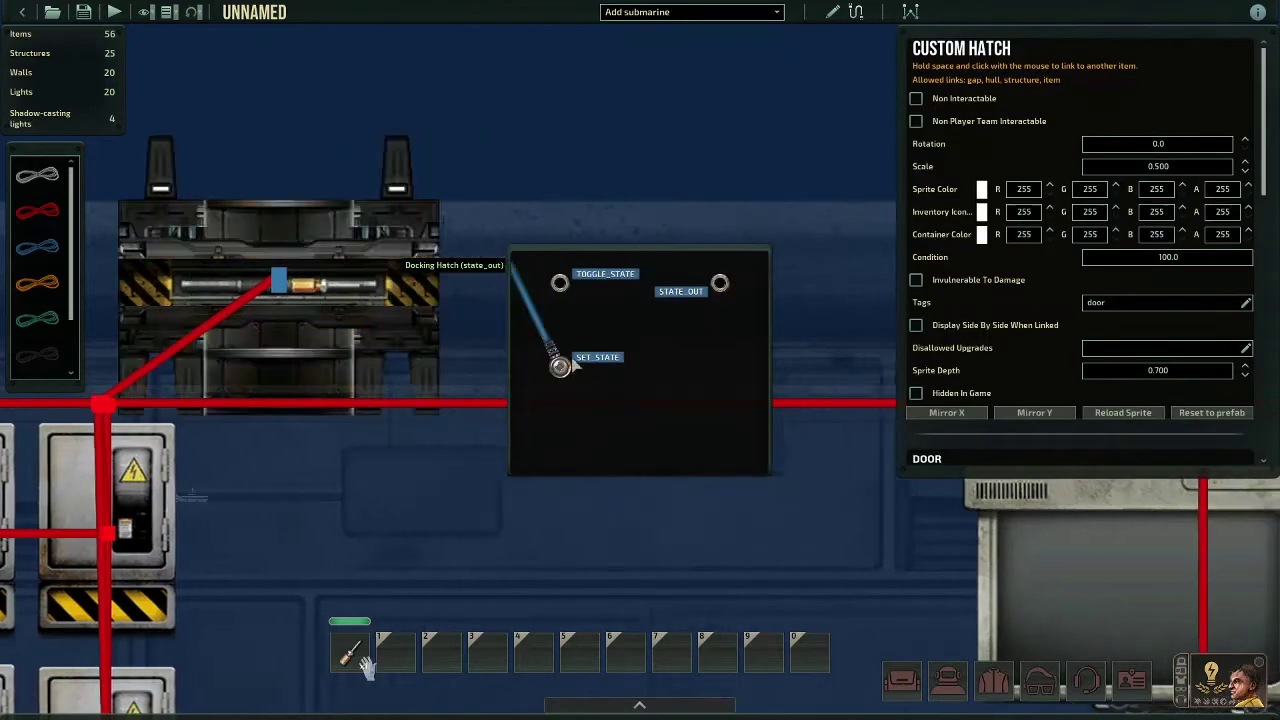
right_click(567, 340)
key(a)
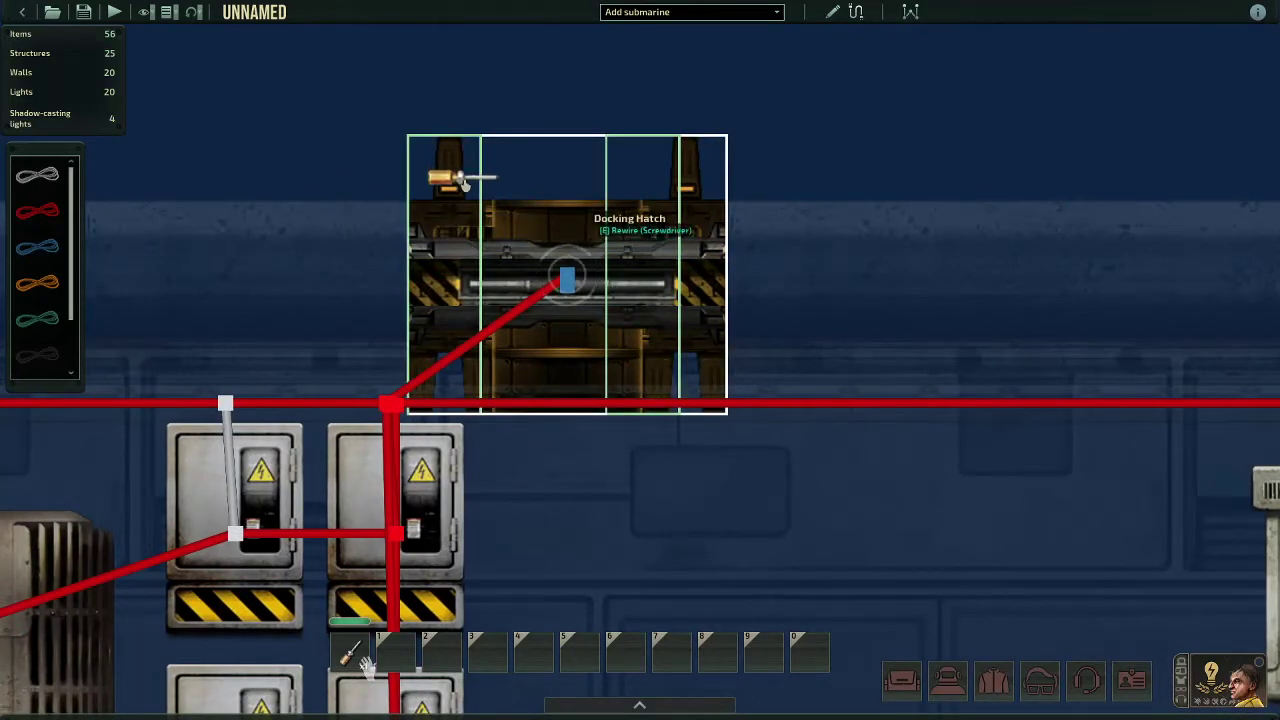
key(e)
key(w)
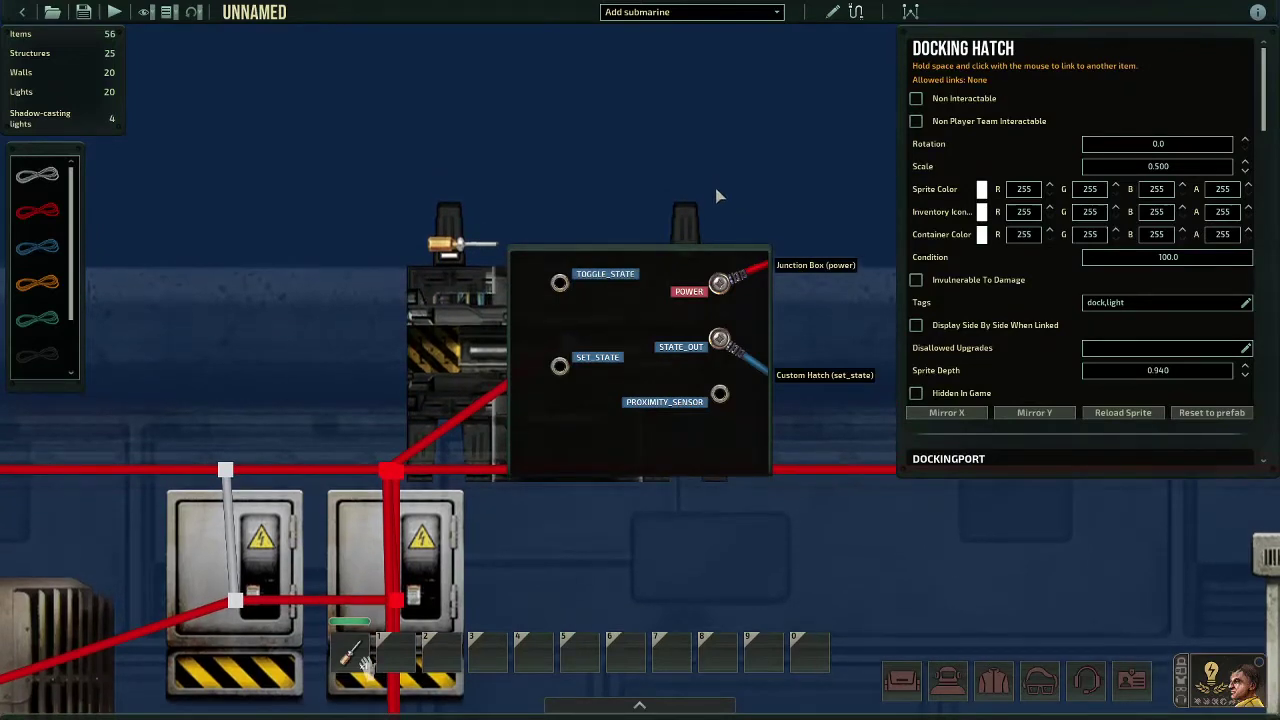
key(d)
key(s)
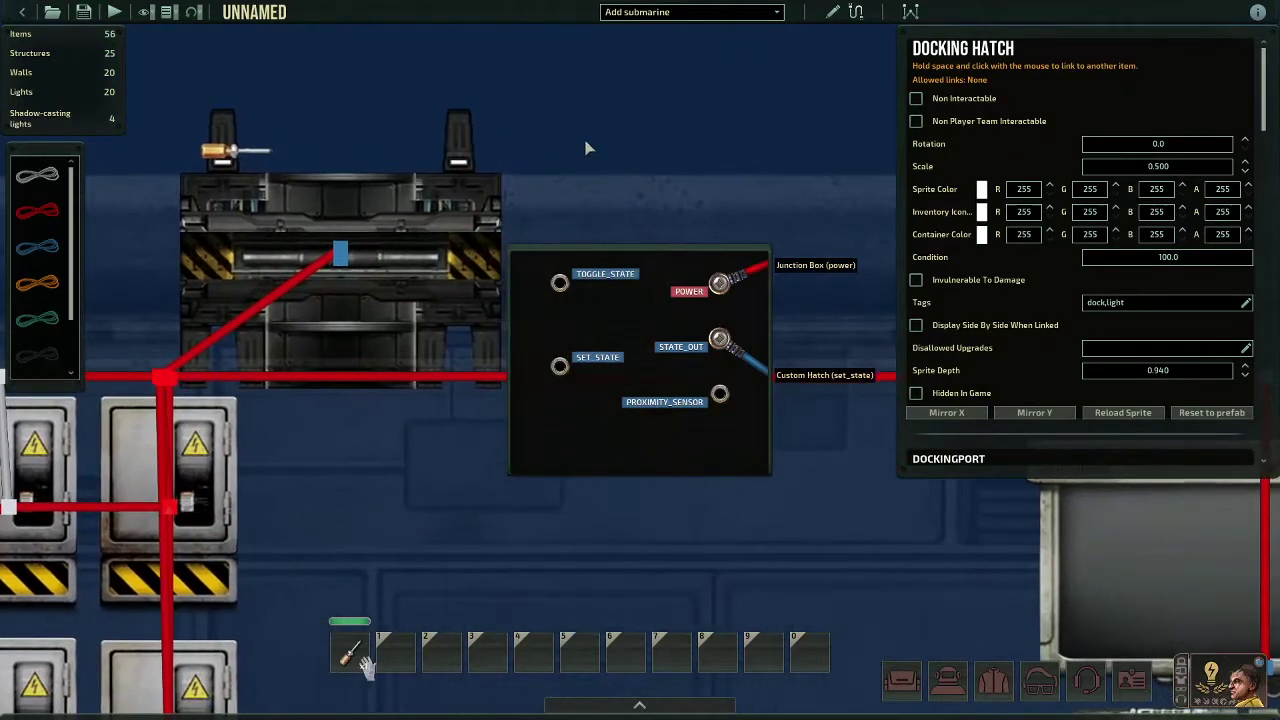
mouse_move(706, 364)
mouse_down()
mouse_move(686, 334)
mouse_move(380, 270)
mouse_up()
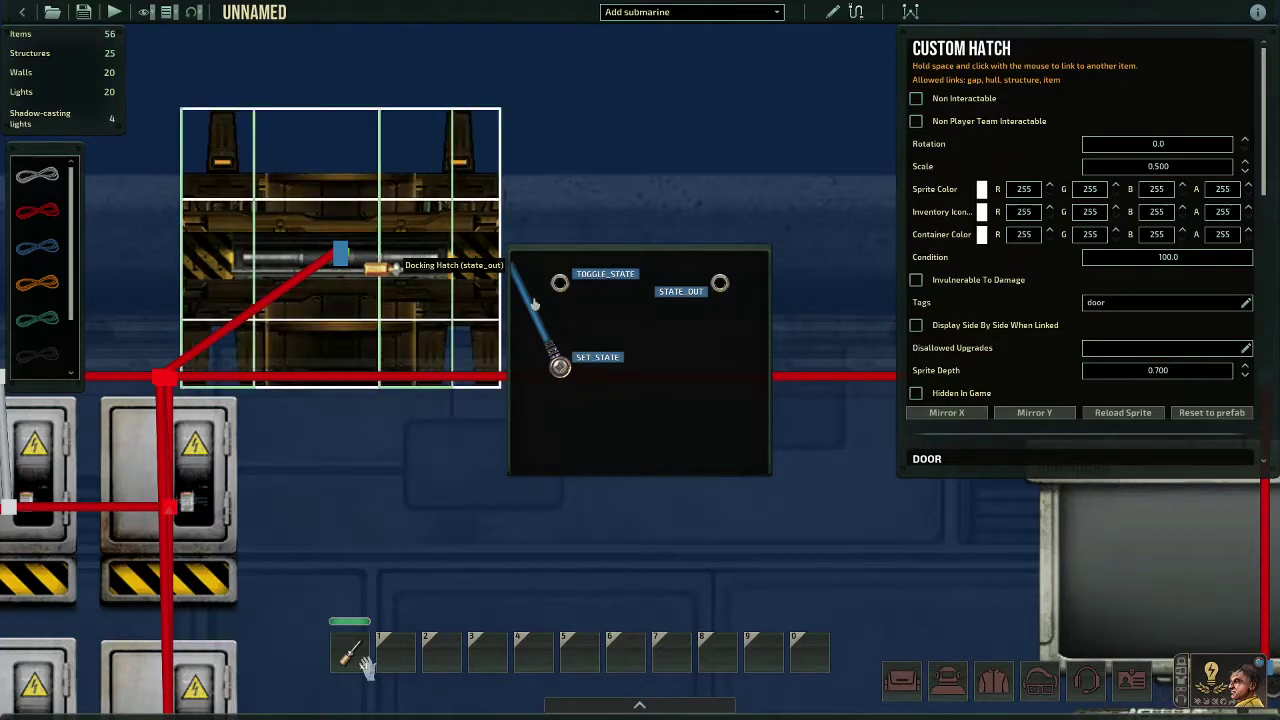
key(d)
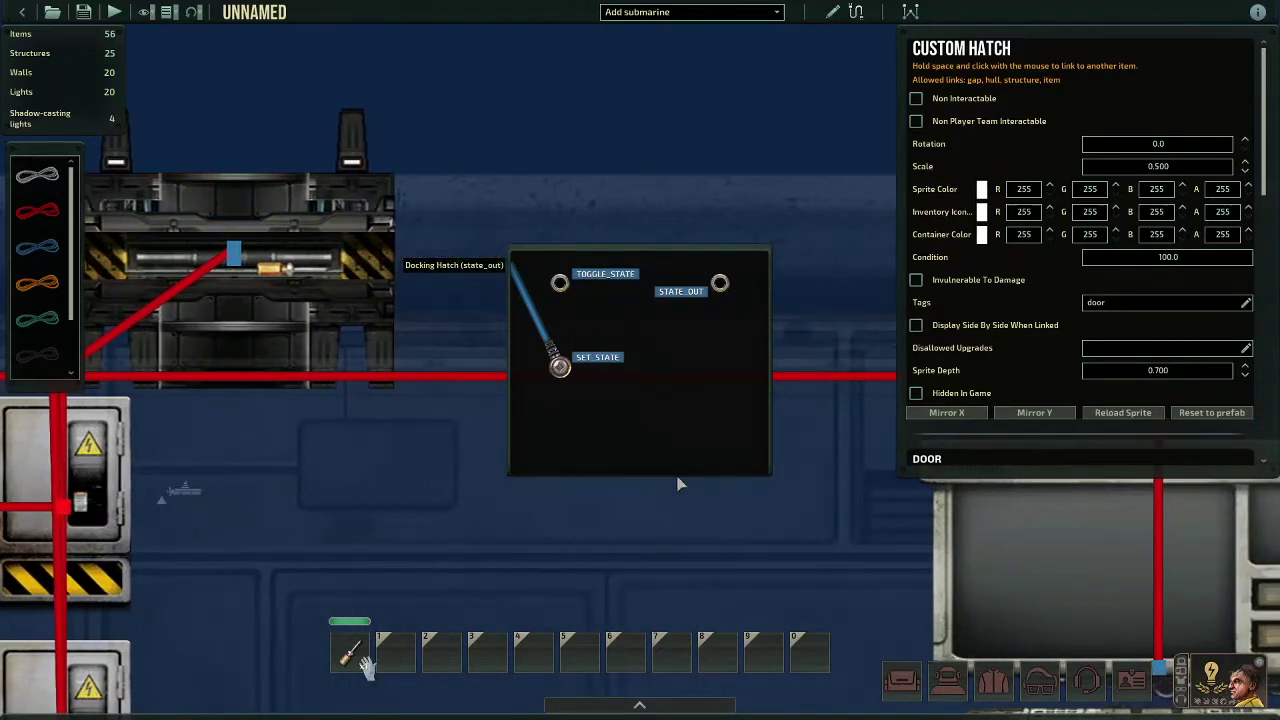
click(571, 205)
key(a)
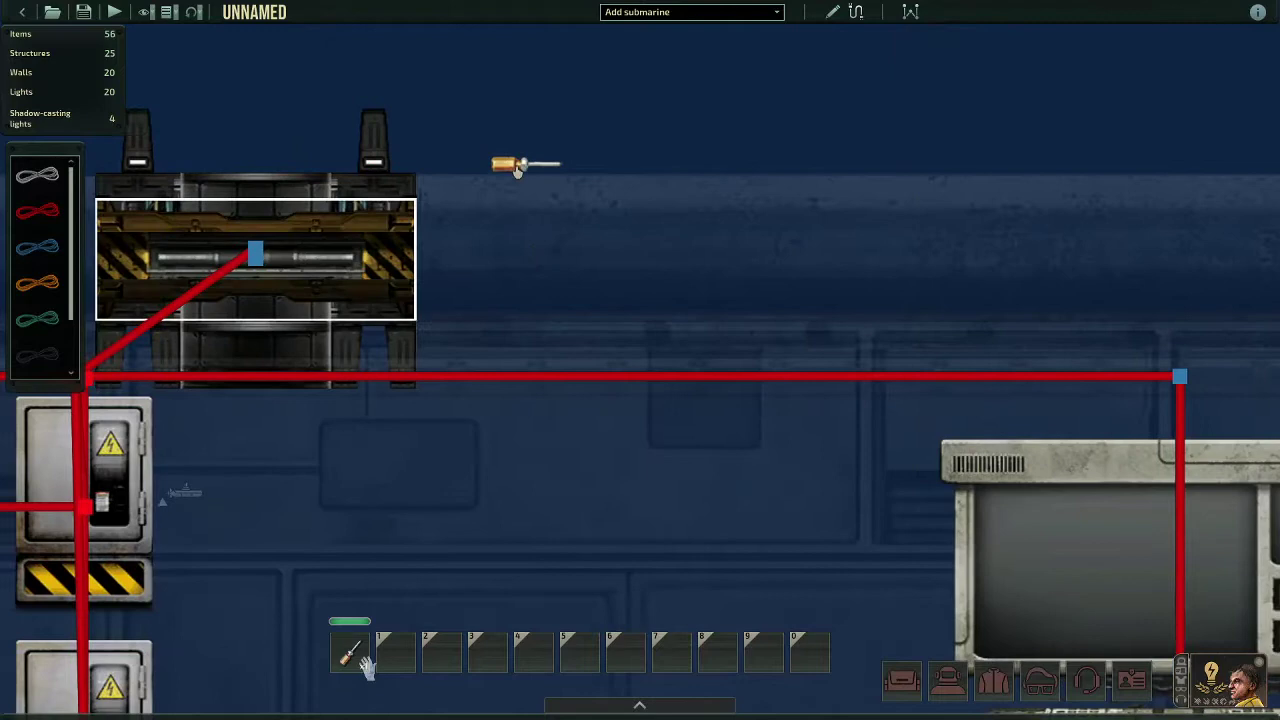
Attach a blue wire to the docking hatch's TOGGLE_STATE pin and route it along the ceiling to the corner above the navigation terminal.
click(556, 167)
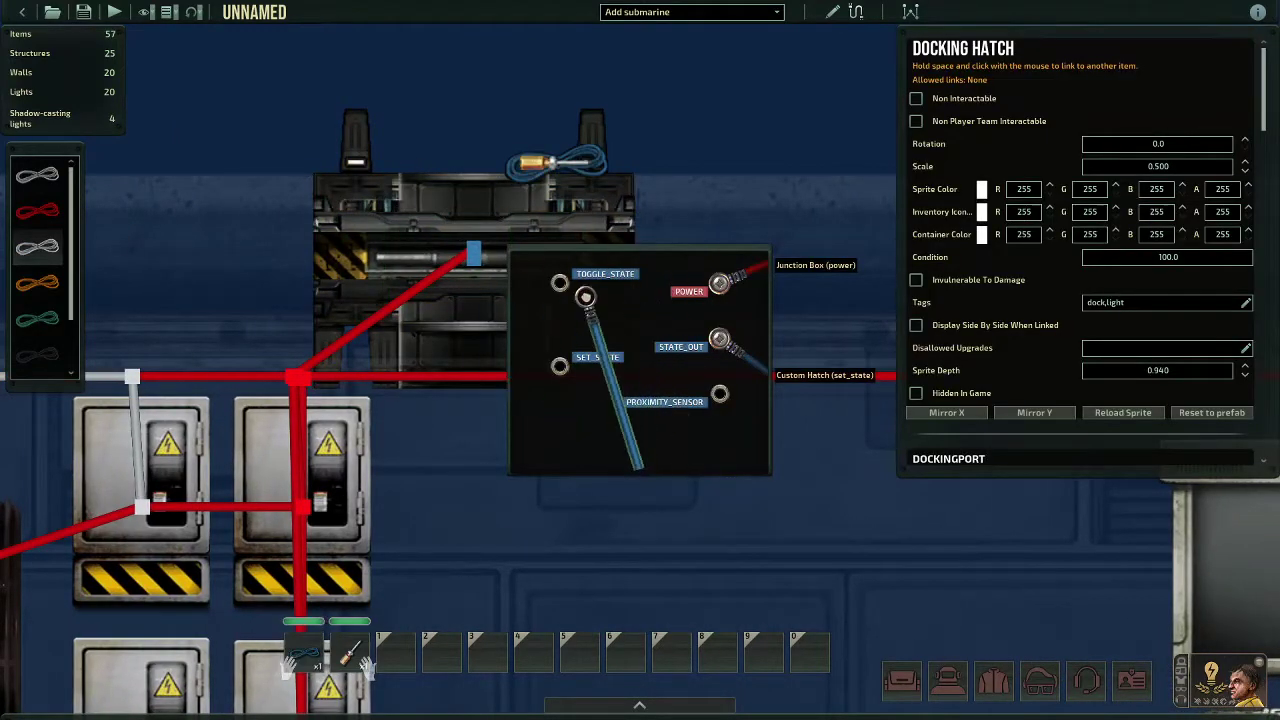
drag(558, 282, 566, 288)
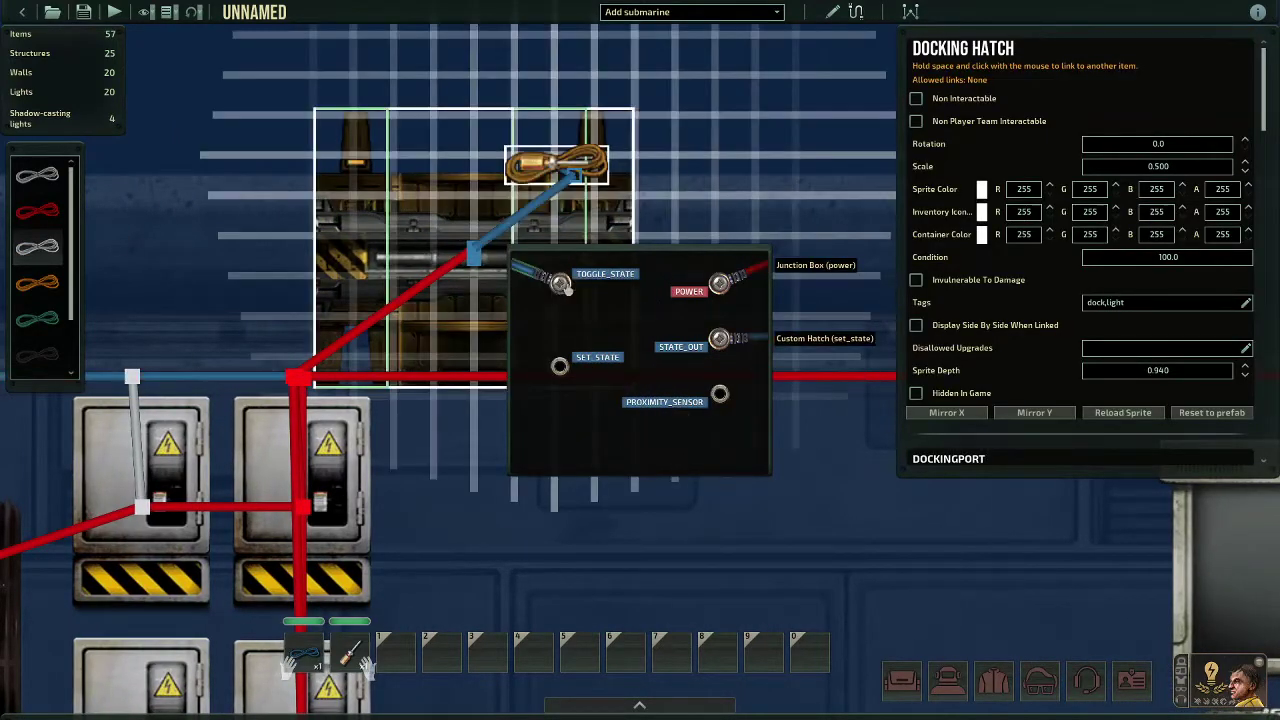
right_click(628, 301)
click(298, 377)
key(d)
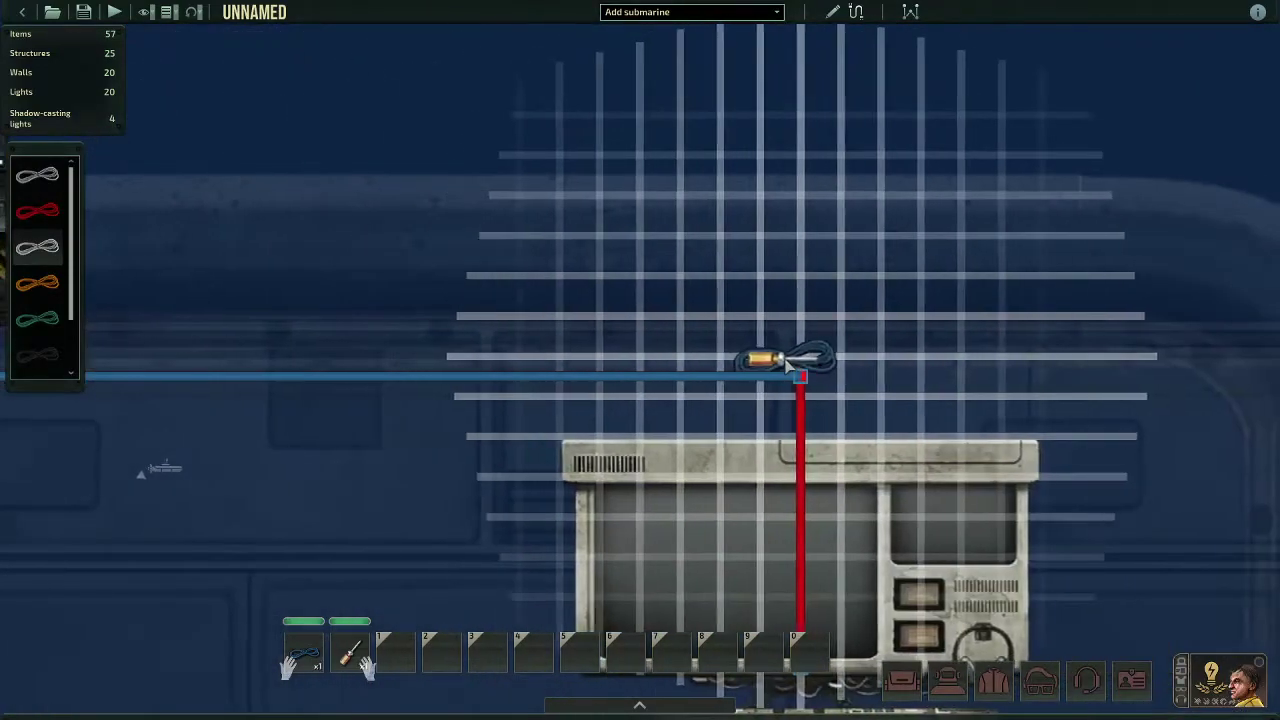
click(793, 366)
Connect the blue wire's free end to the navigation terminal's TOGGLE_DOCKING pin and close the connection panel.
key(s)
key(a)
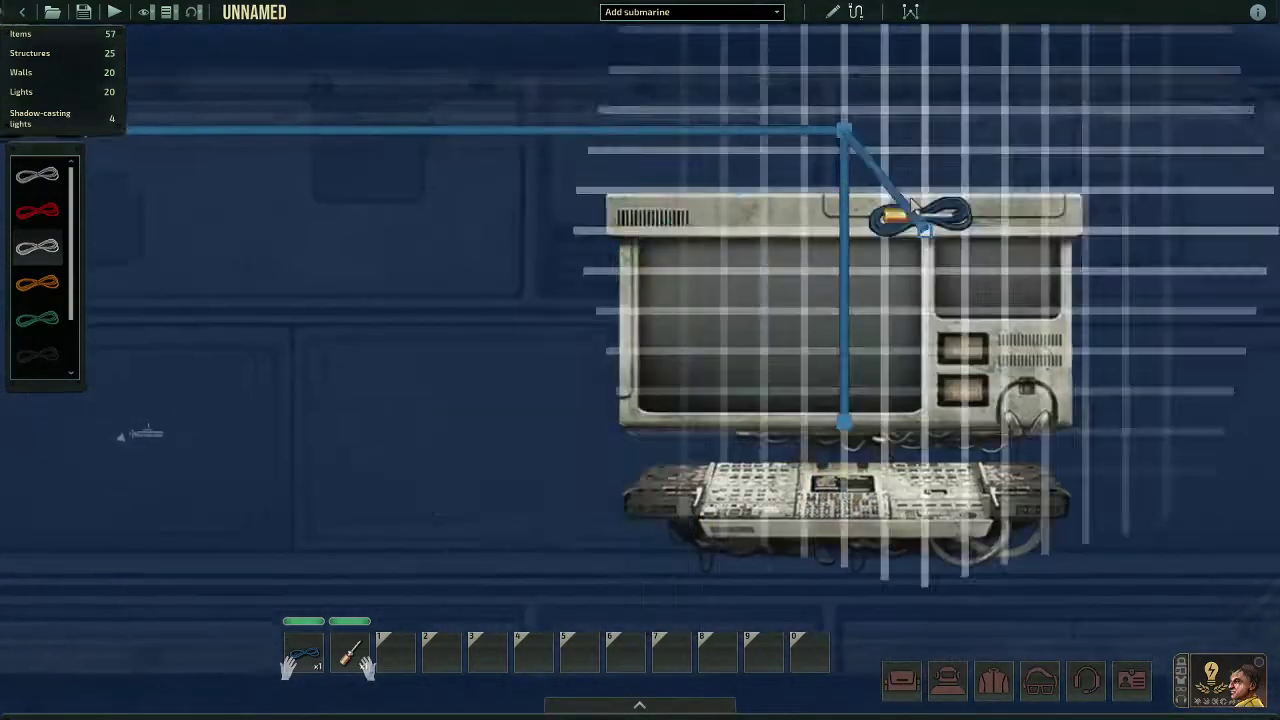
key(a)
key(d)
key(w)
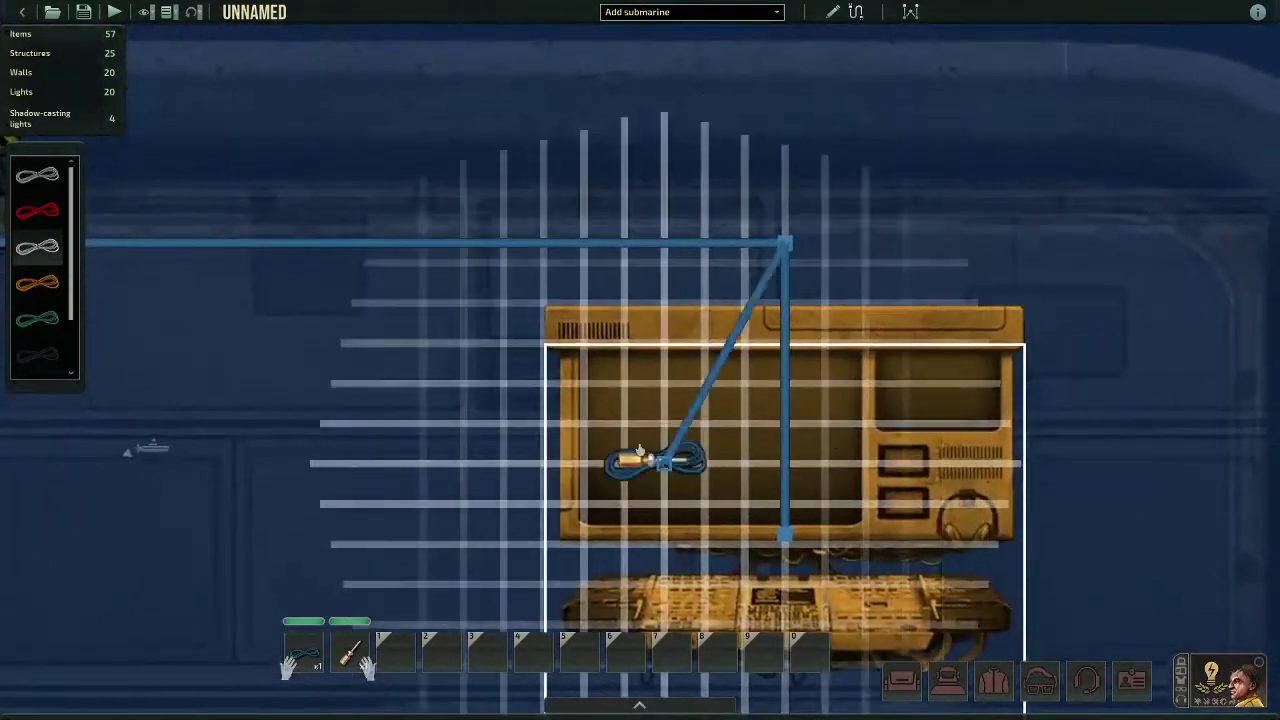
key(s)
key(d)
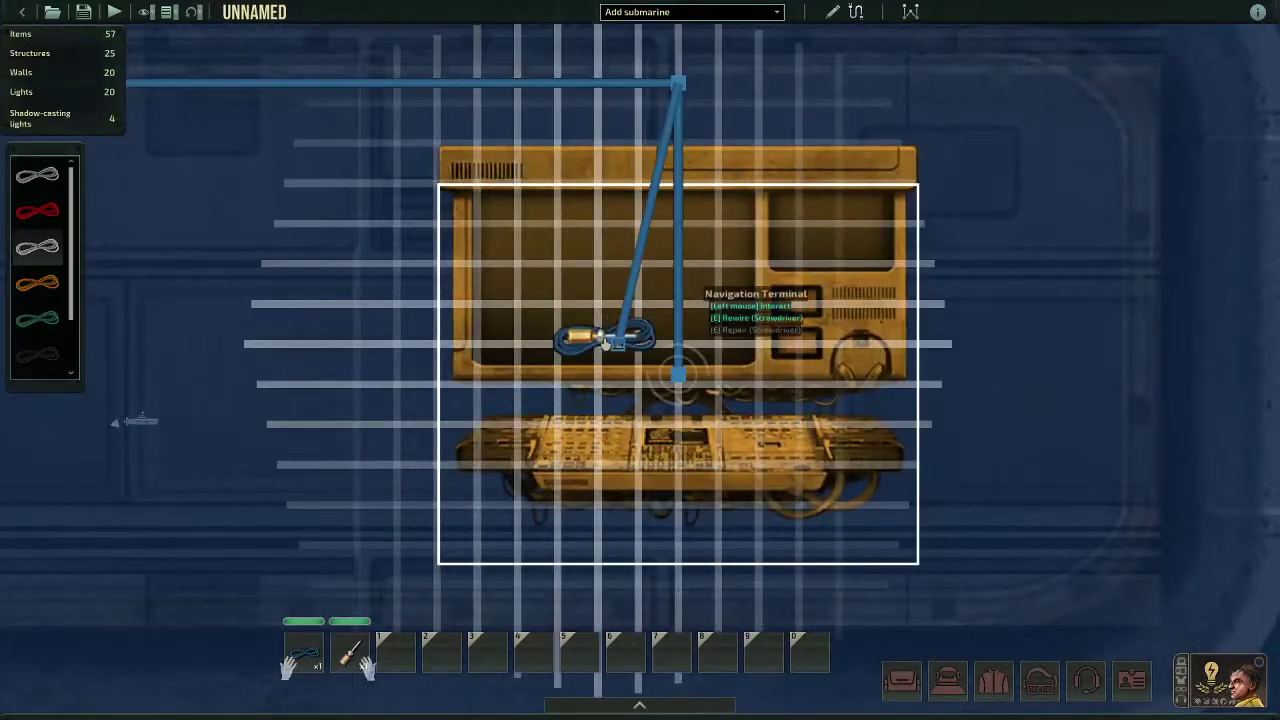
click(604, 342)
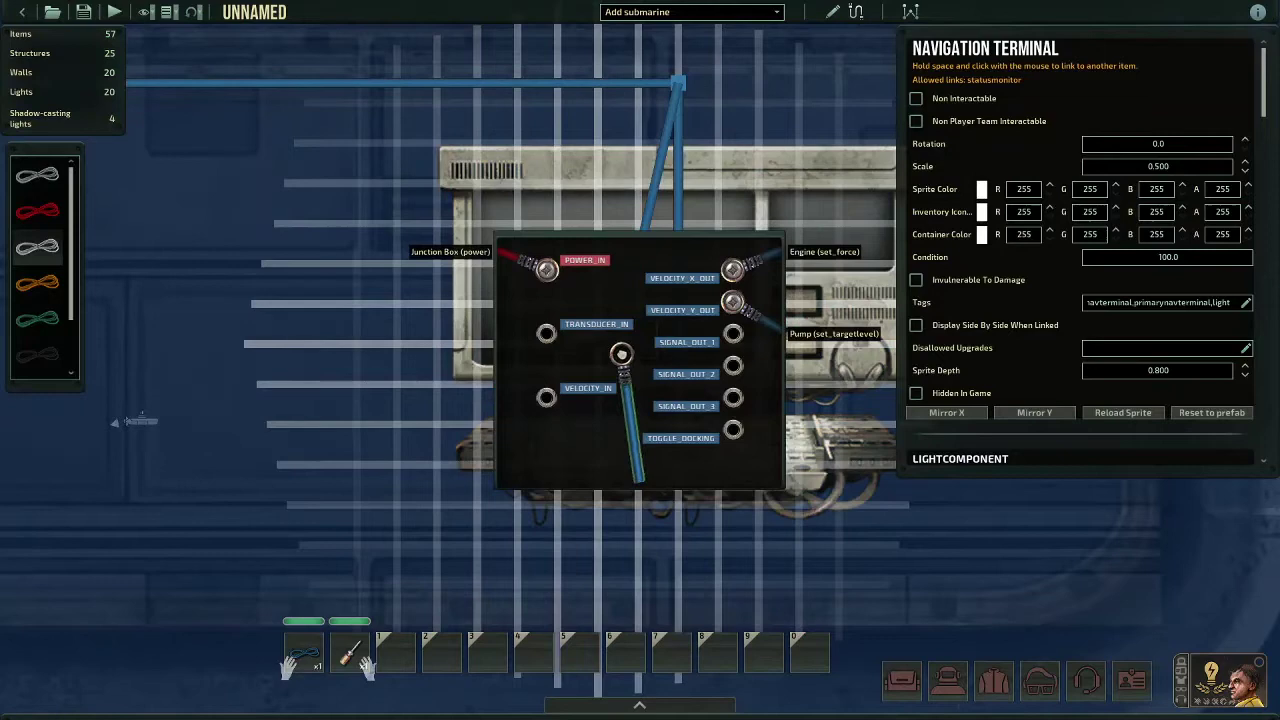
drag(718, 442, 705, 441)
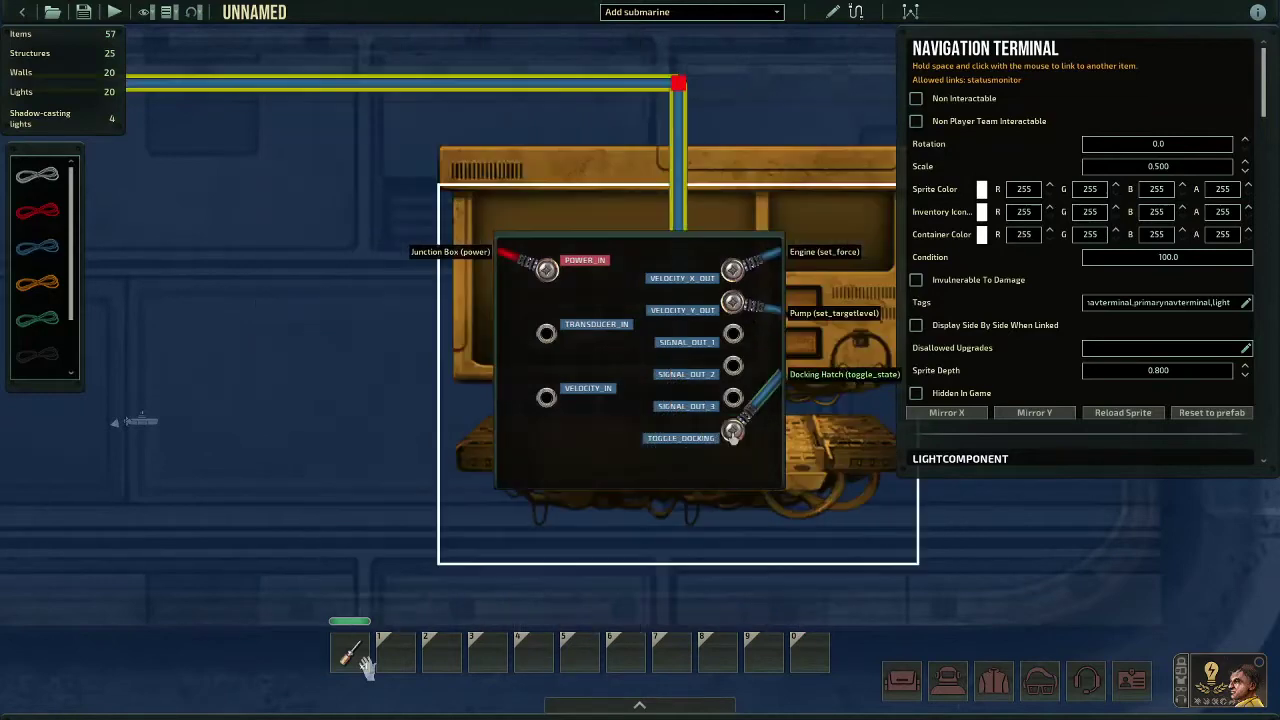
key(Escape)
Leave wiring mode, start a test run of the submarine and operate the navigation terminal.
key(a)
scroll(634, 320, down, 10)
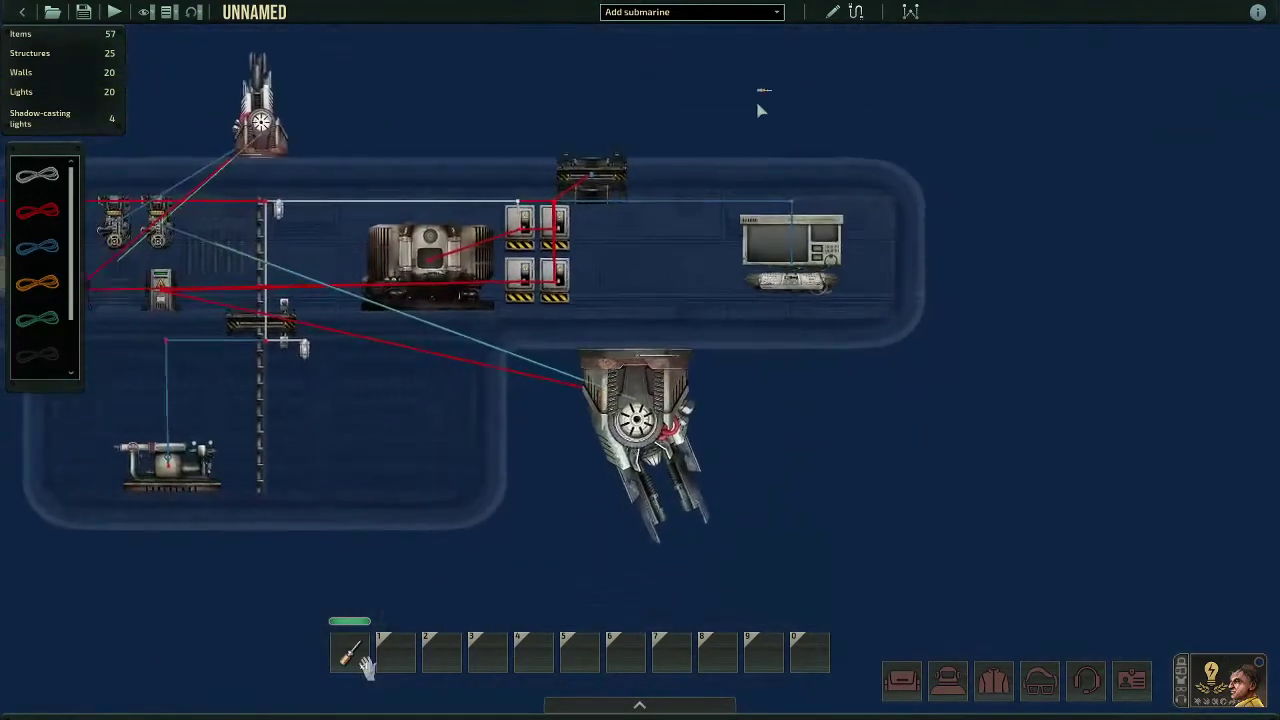
key(w)
click(855, 12)
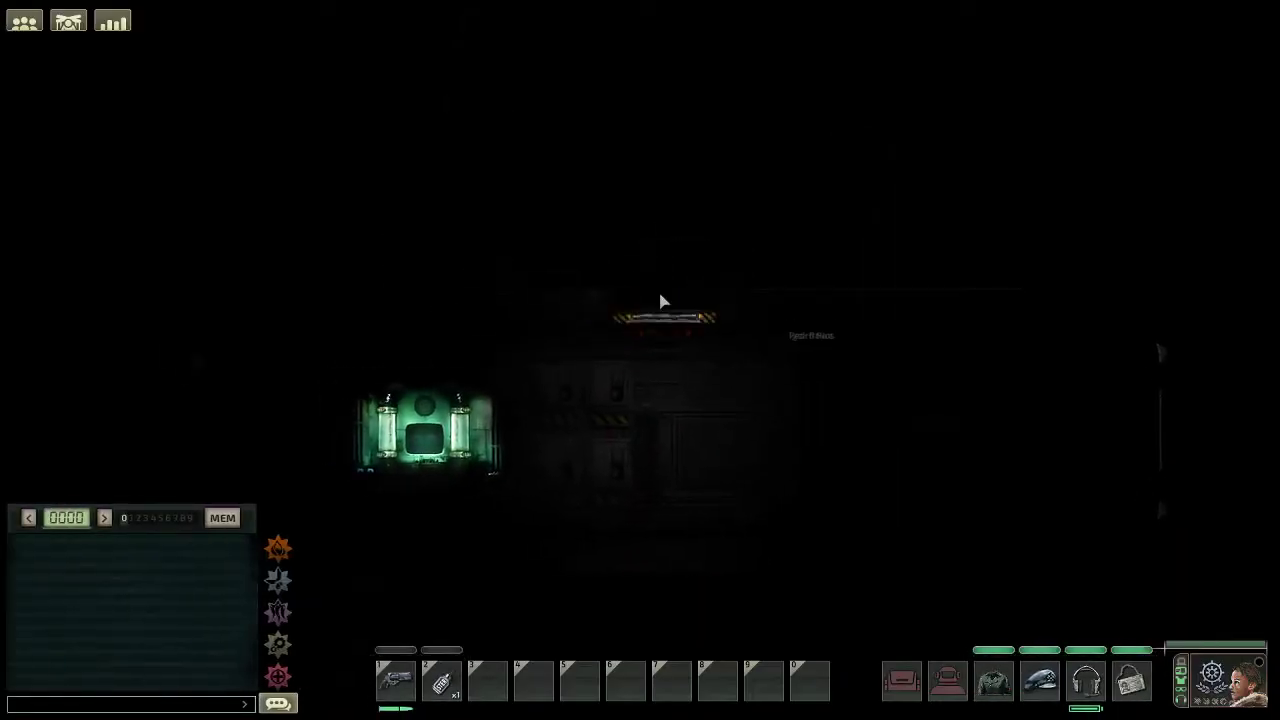
key(1)
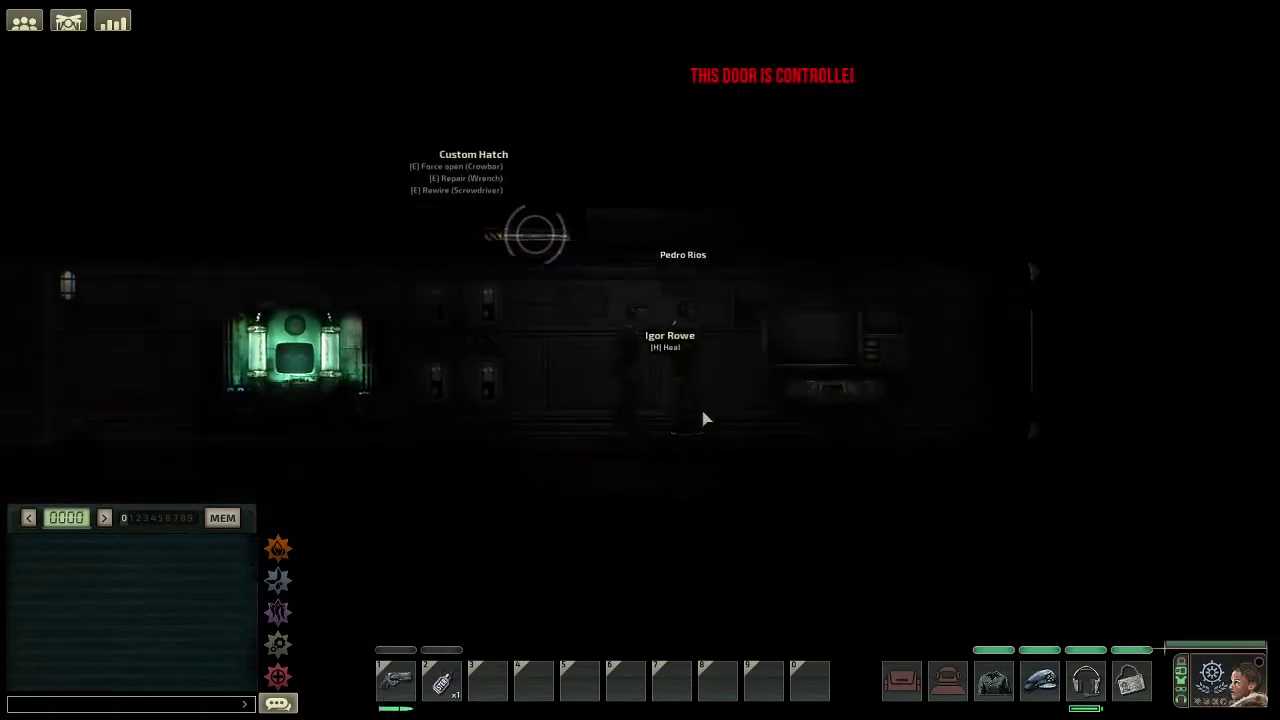
key(d)
key(e)
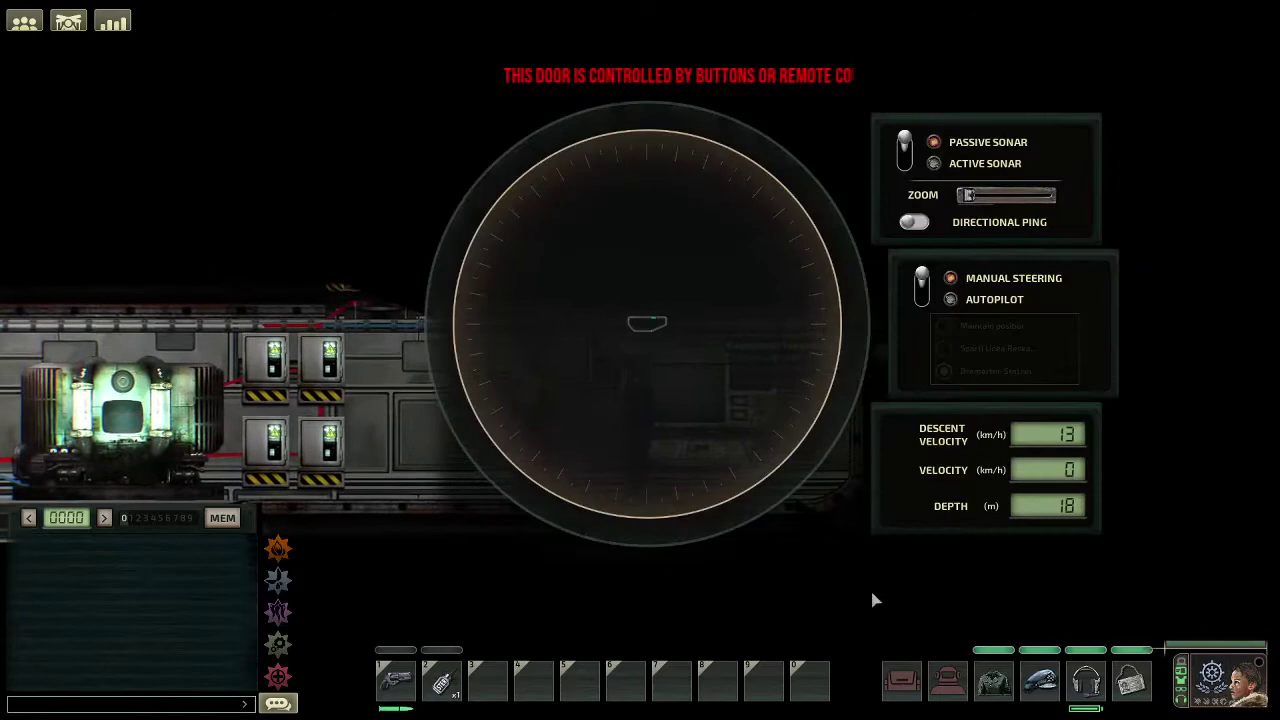
Reopen the navigation terminal in the test run, switch steering to autopilot and return to the editor.
key(Escape)
key(d)
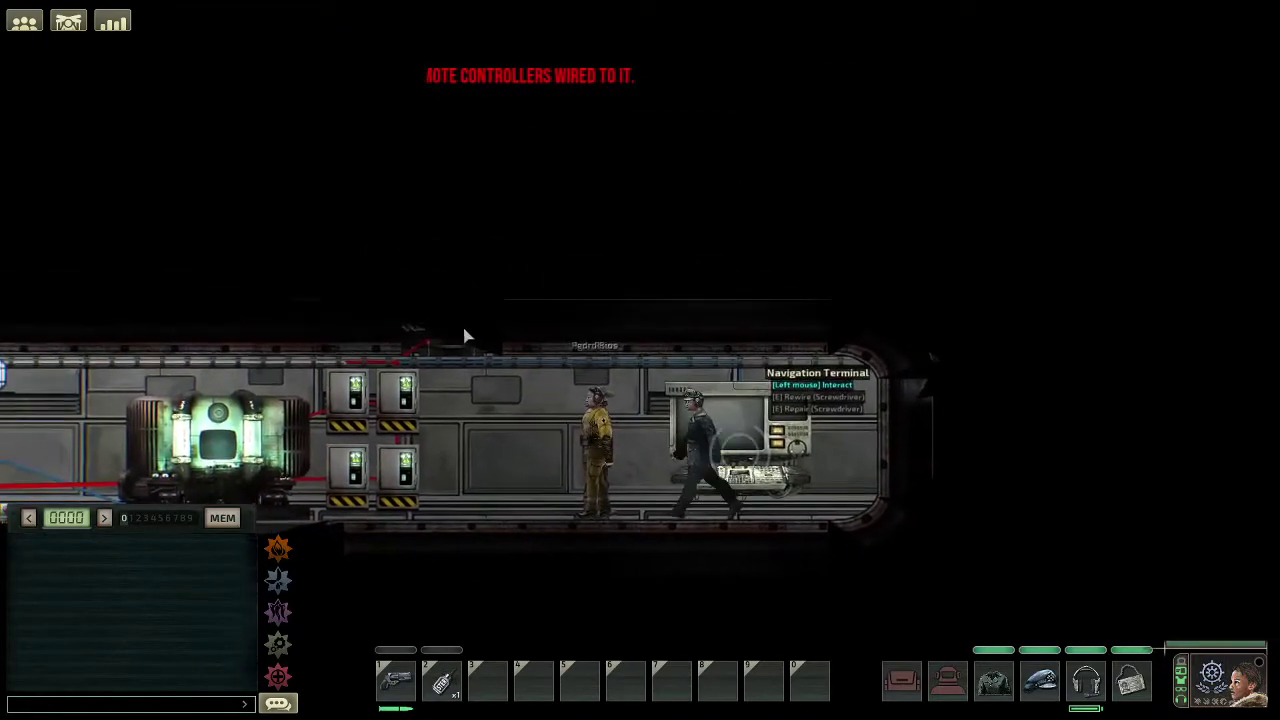
click(680, 382)
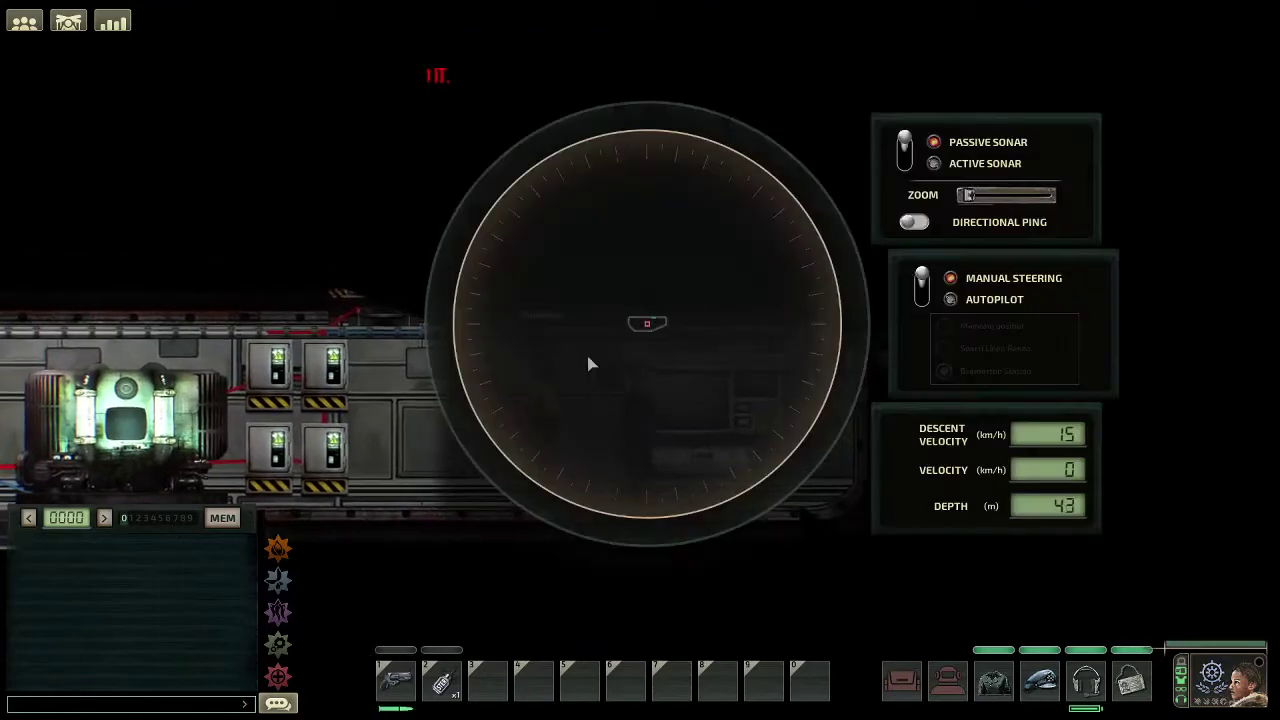
click(922, 300)
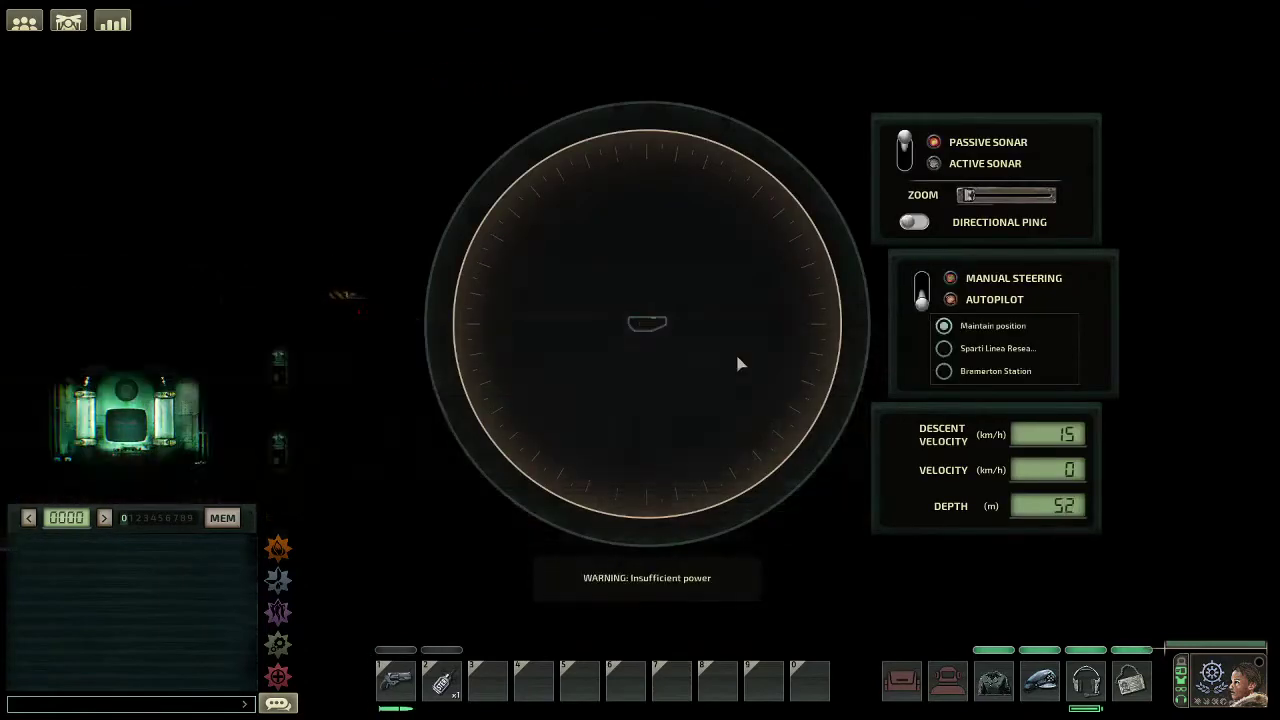
key(Escape)
key(Escape)
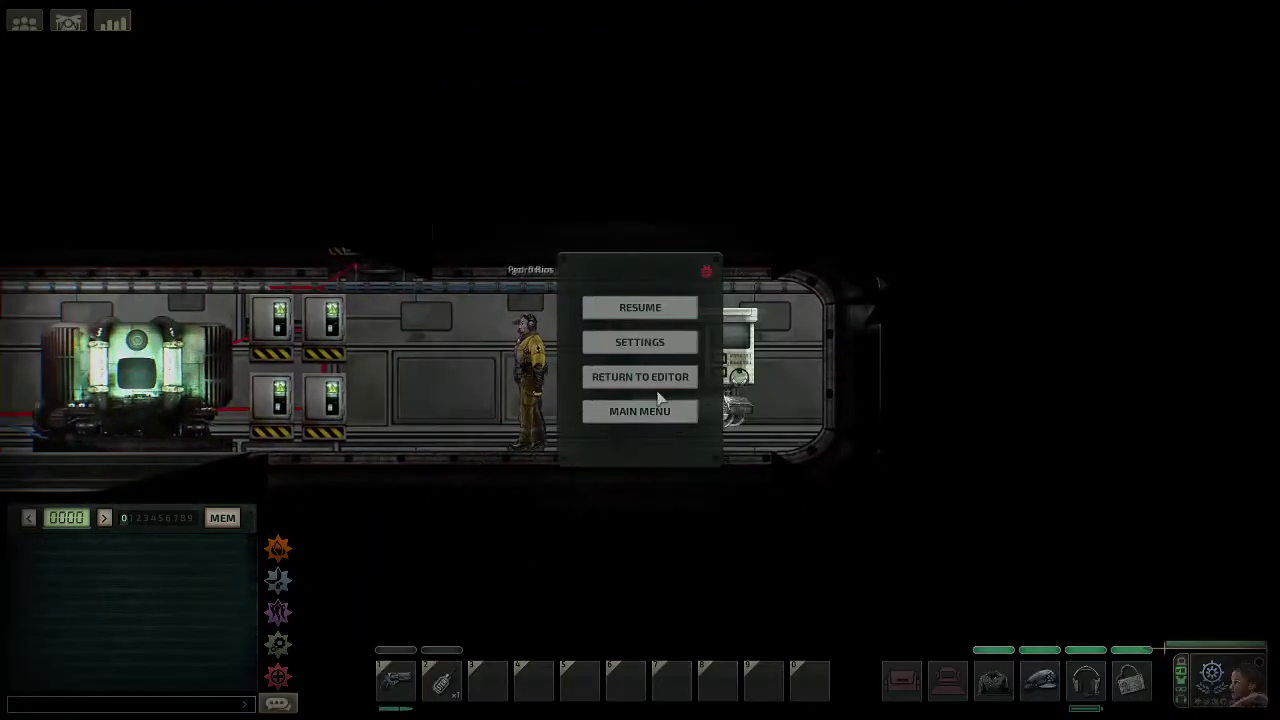
click(656, 377)
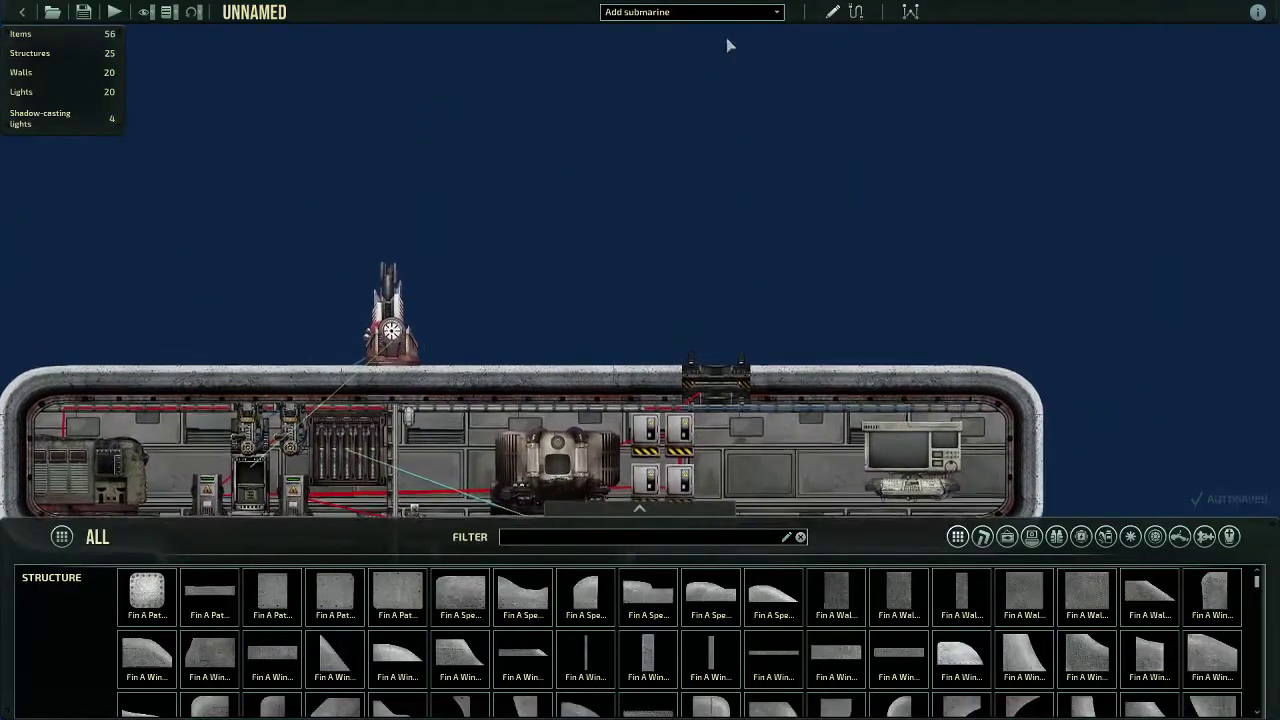
Add the Selkie as a linked submarine and place its outline just above the hull over the docking hatch.
click(735, 11)
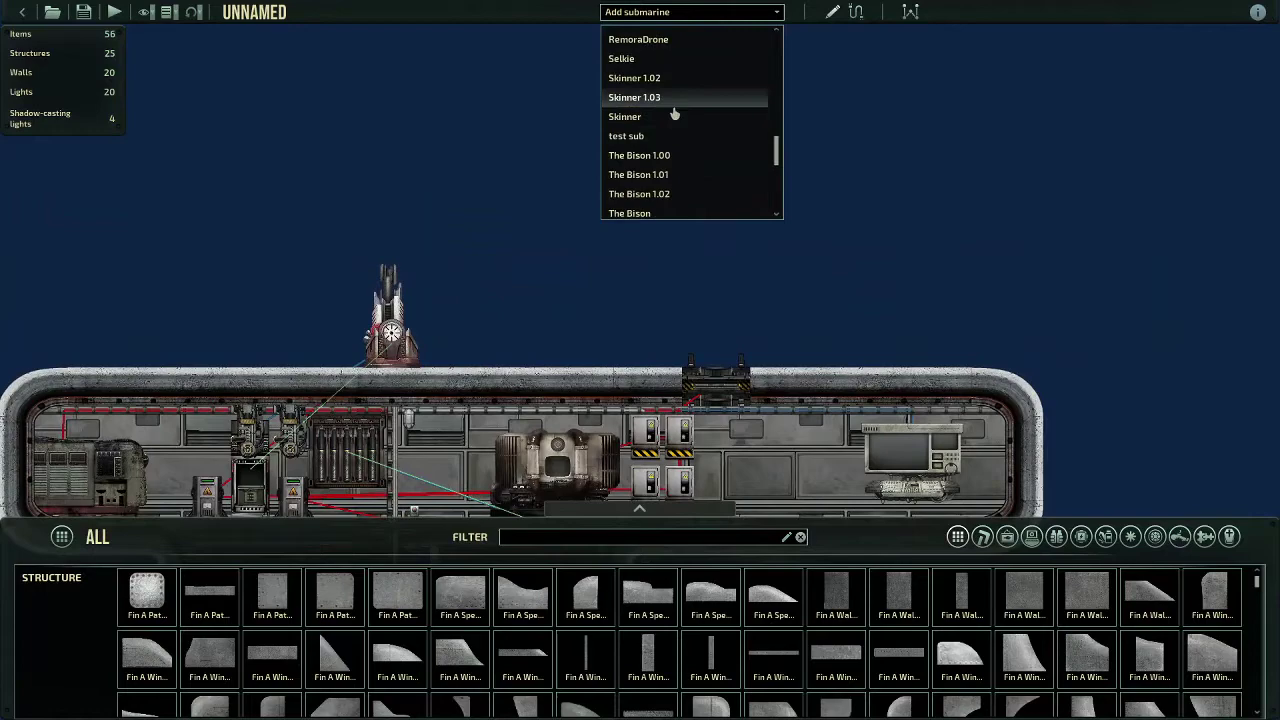
click(674, 104)
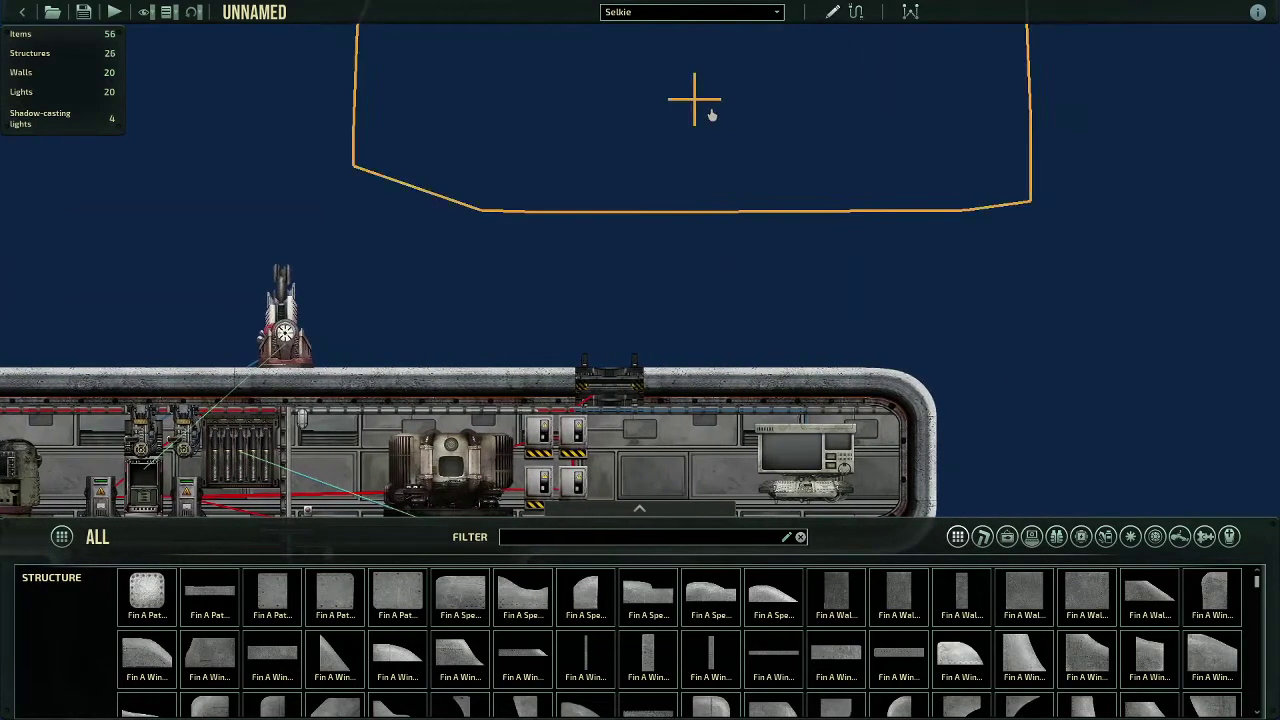
click(694, 100)
drag(669, 230, 669, 231)
key(d)
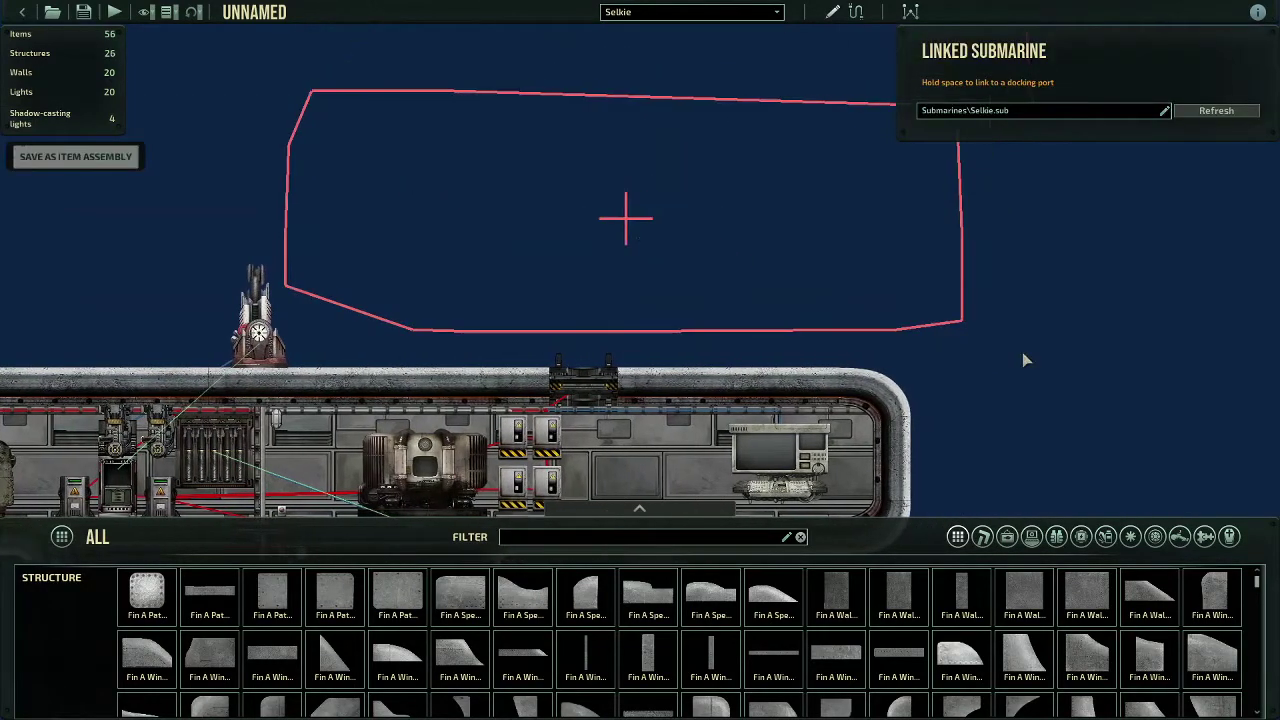
click(1018, 350)
Test the submarine with the Selkie added, view the navigation terminal and return to the editor.
key(a)
scroll(606, 300, up, 2)
scroll(606, 300, down, 4)
scroll(606, 300, down, 2)
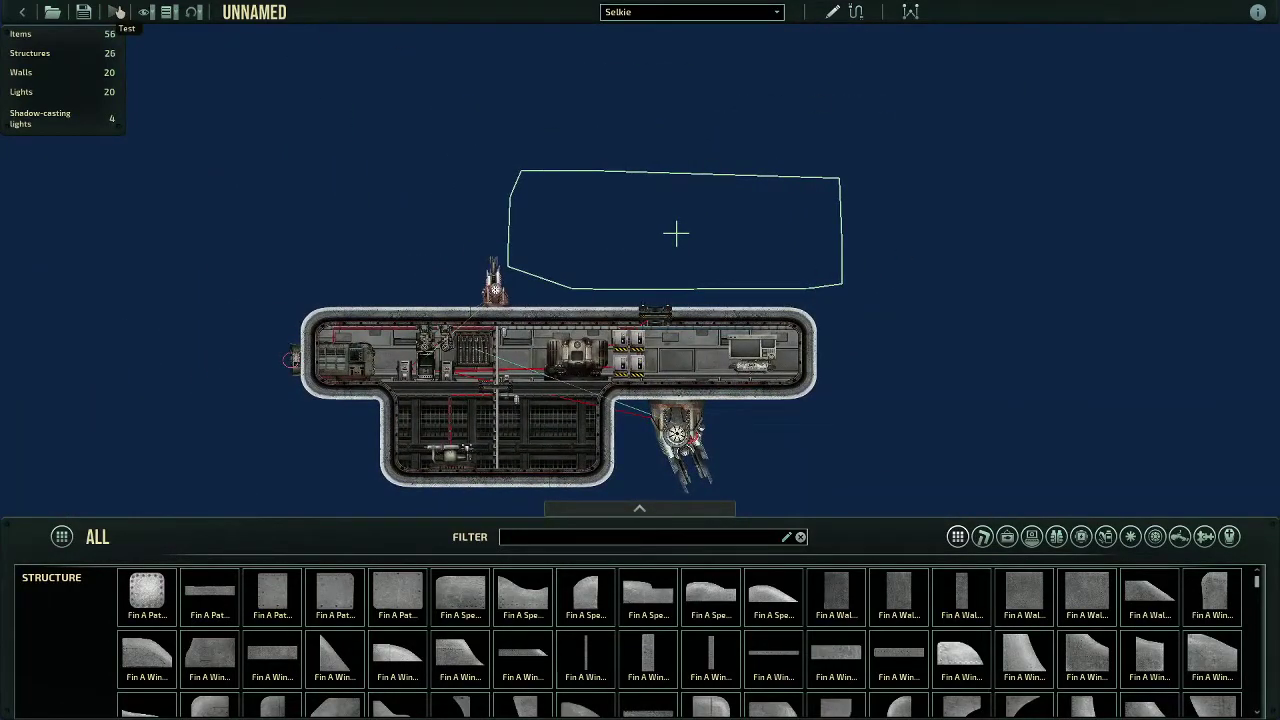
click(116, 12)
key(e)
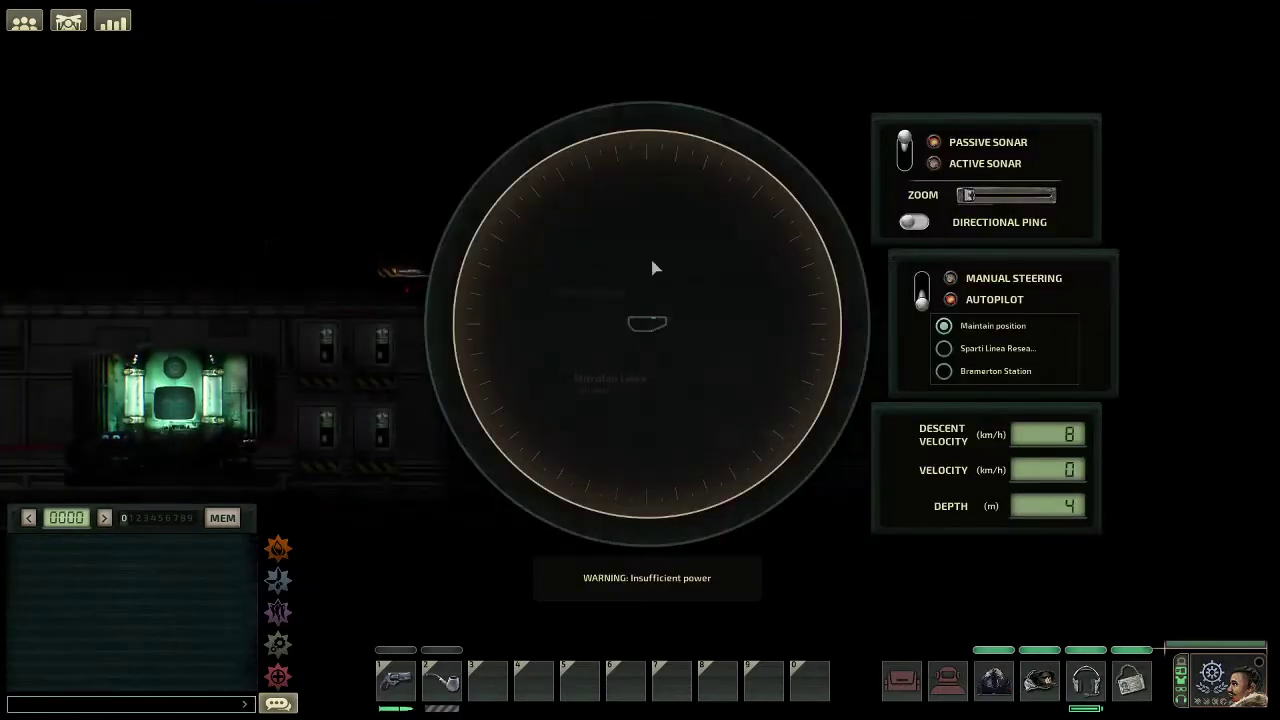
key(Escape)
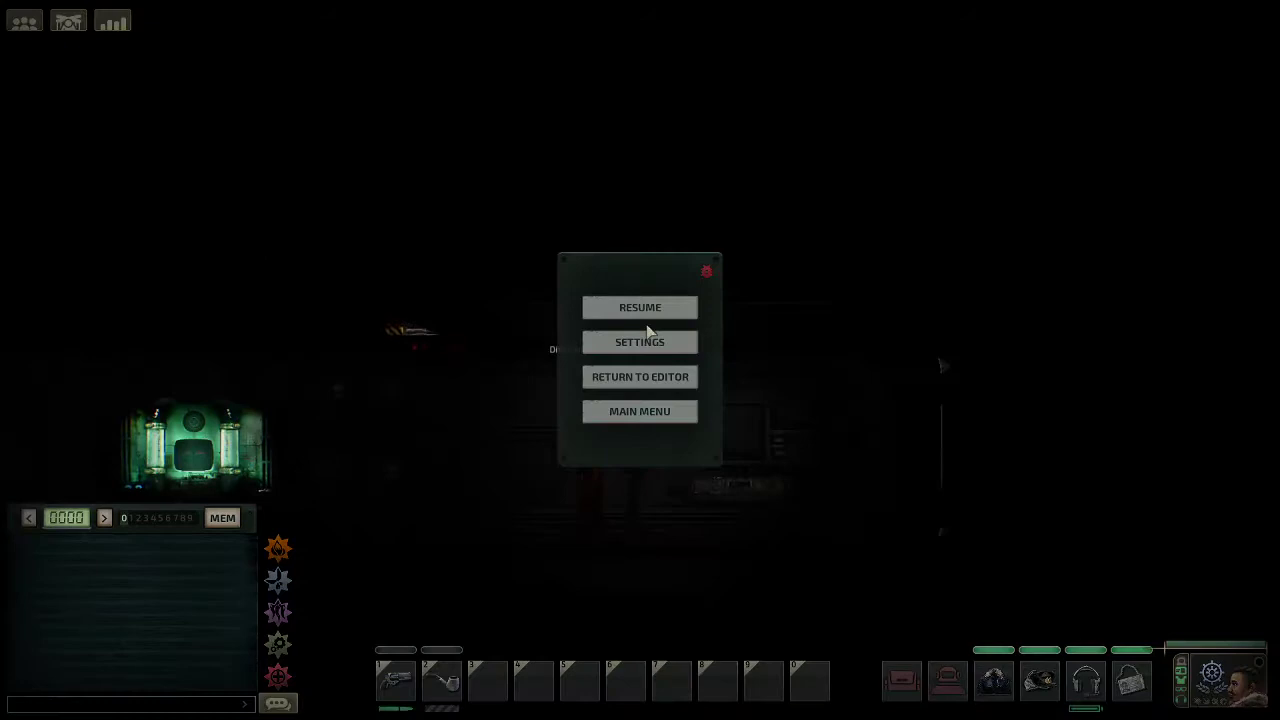
click(657, 388)
Link the Selkie submarine above the hull to the docking hatch.
scroll(837, 200, up, 5)
scroll(600, 166, down, 2)
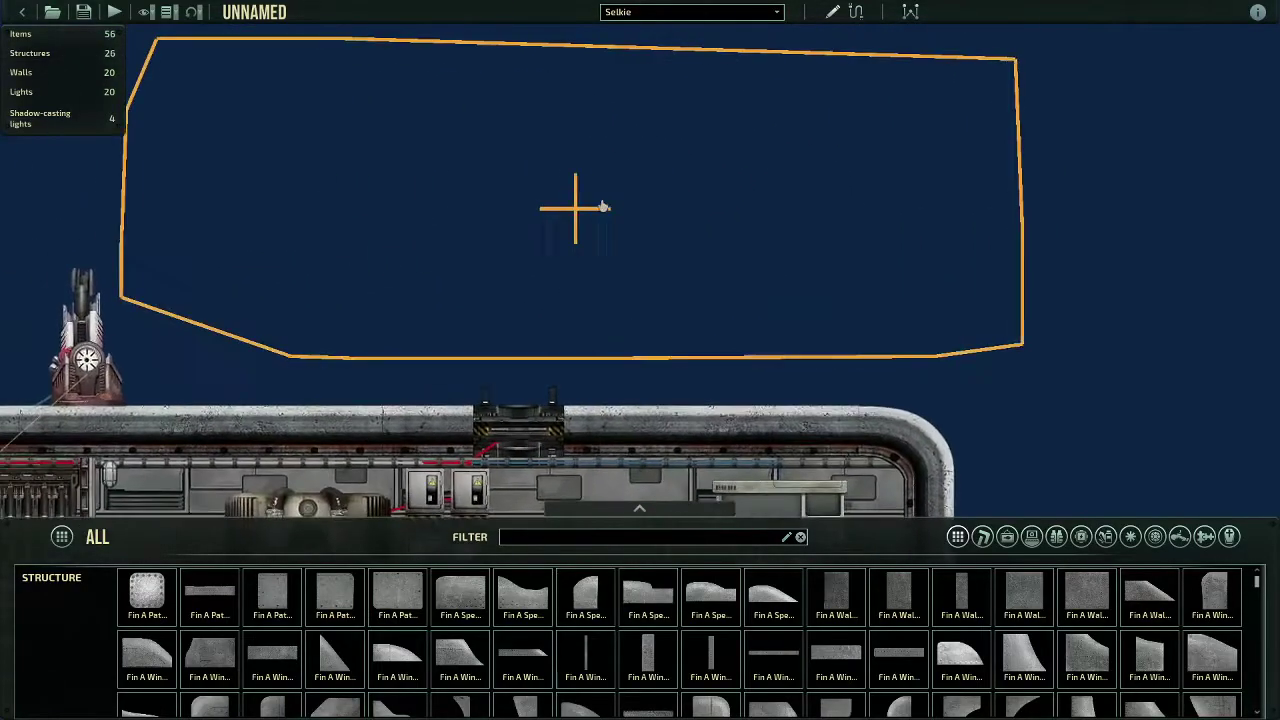
key(a)
key(w)
drag(660, 277, 630, 255)
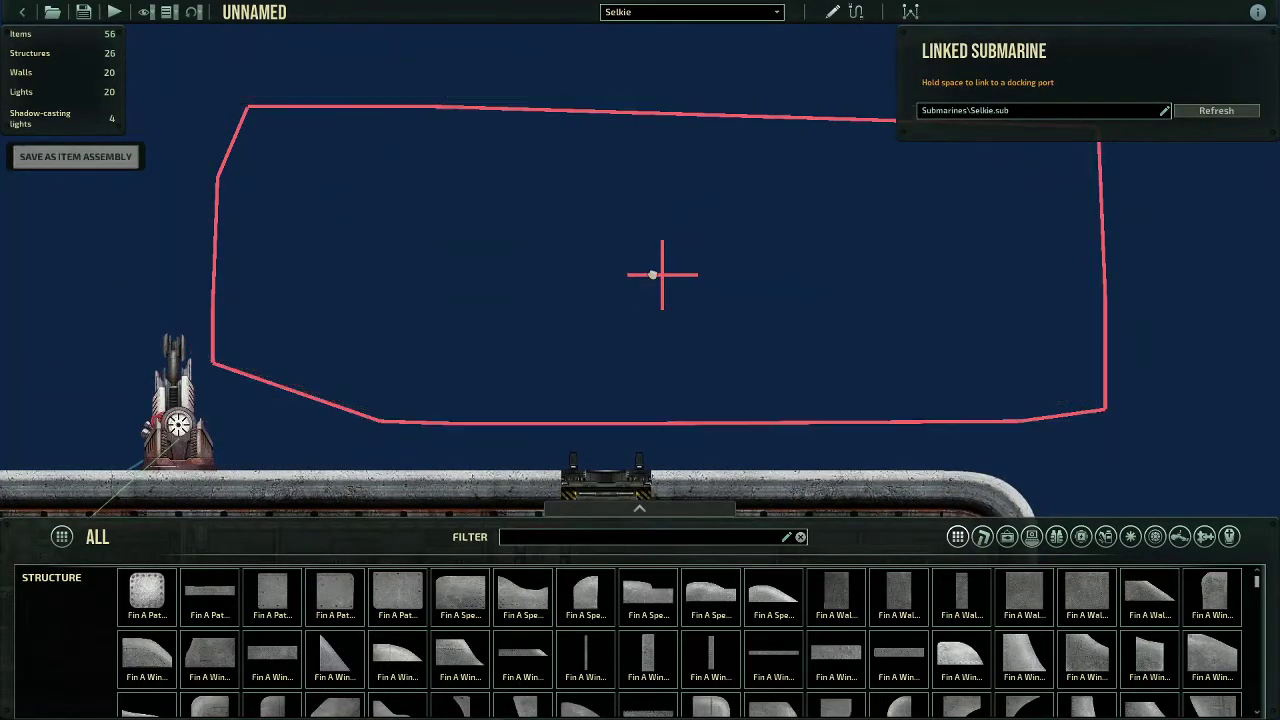
click(625, 84)
key(s)
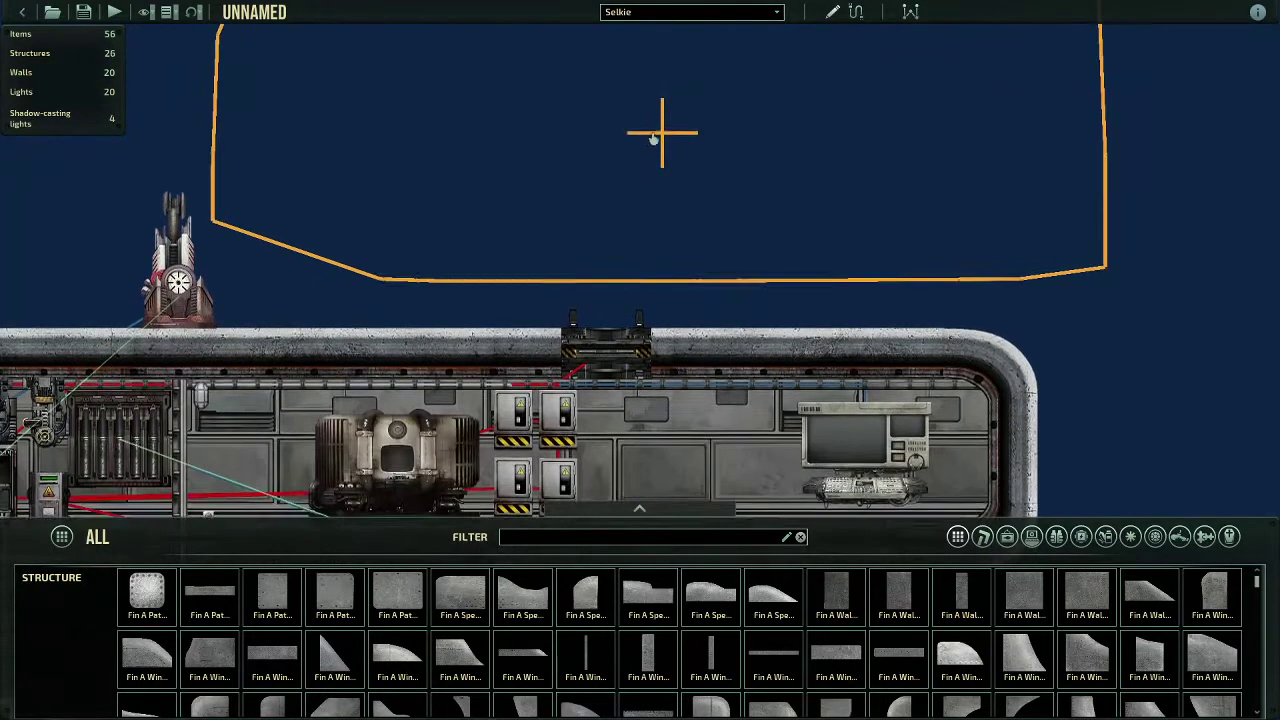
click(661, 136)
key(w)
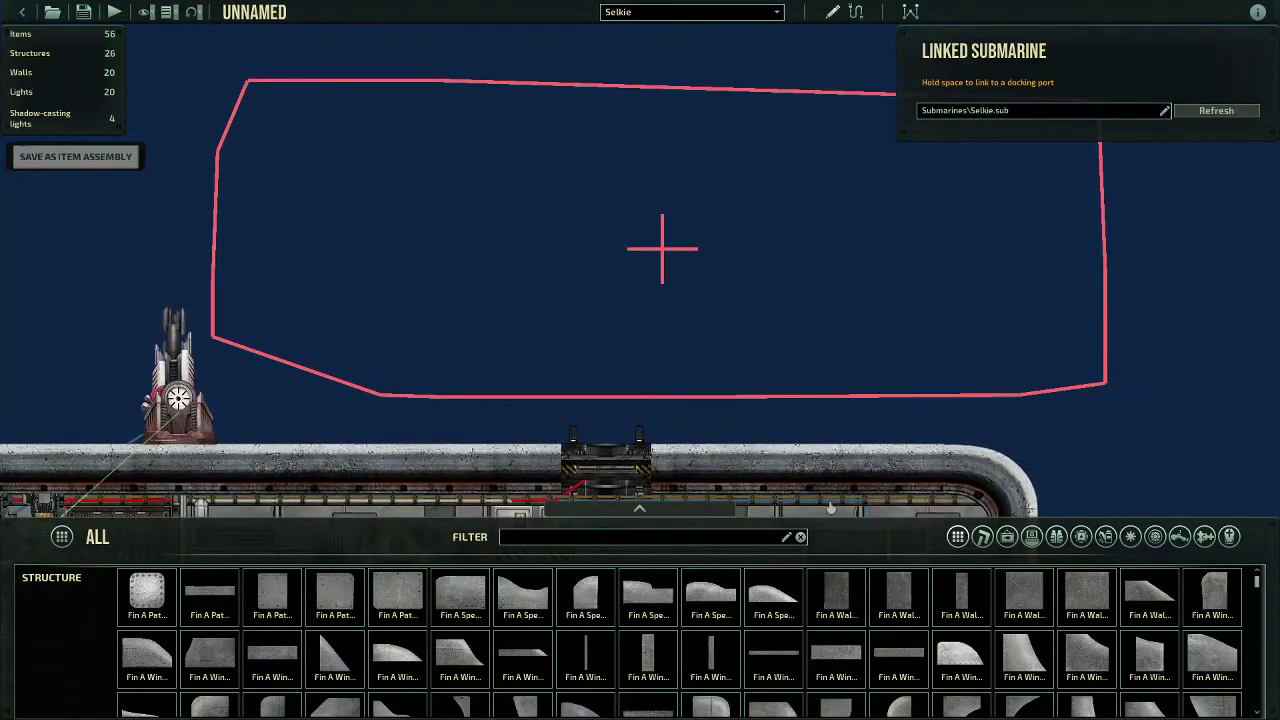
scroll(600, 330, up, 6)
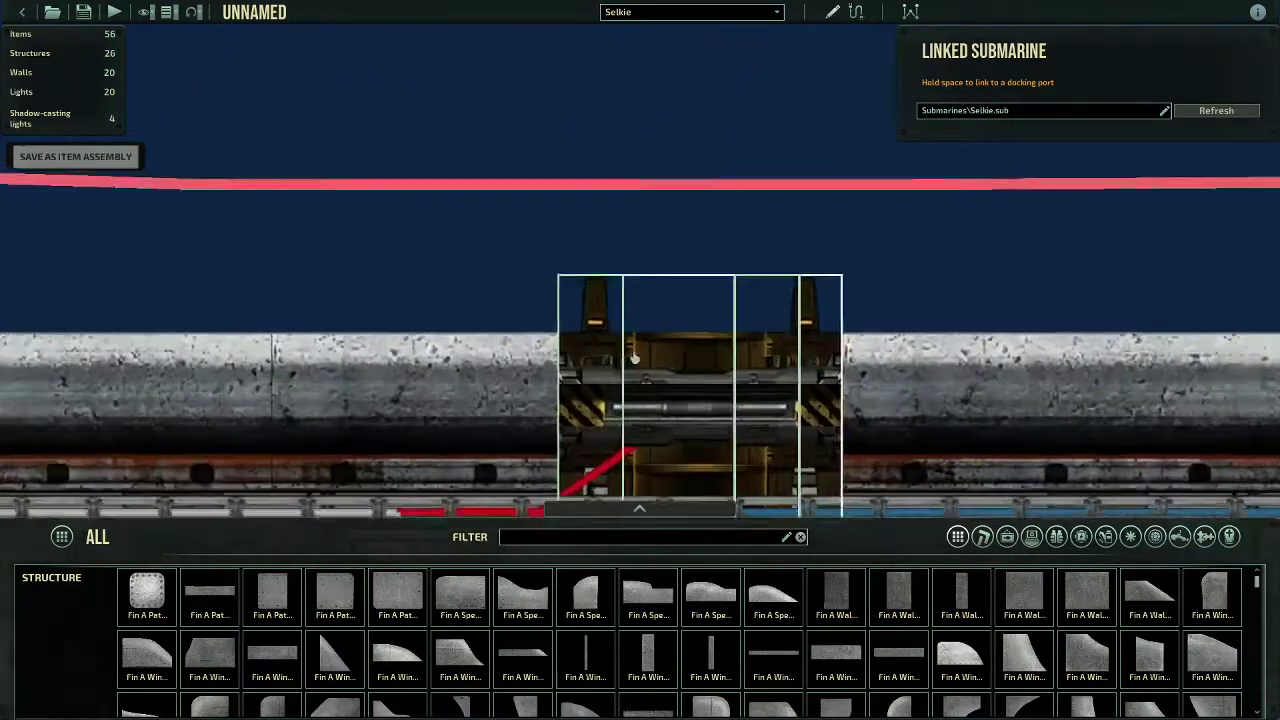
scroll(745, 233, down, 2)
key(d)
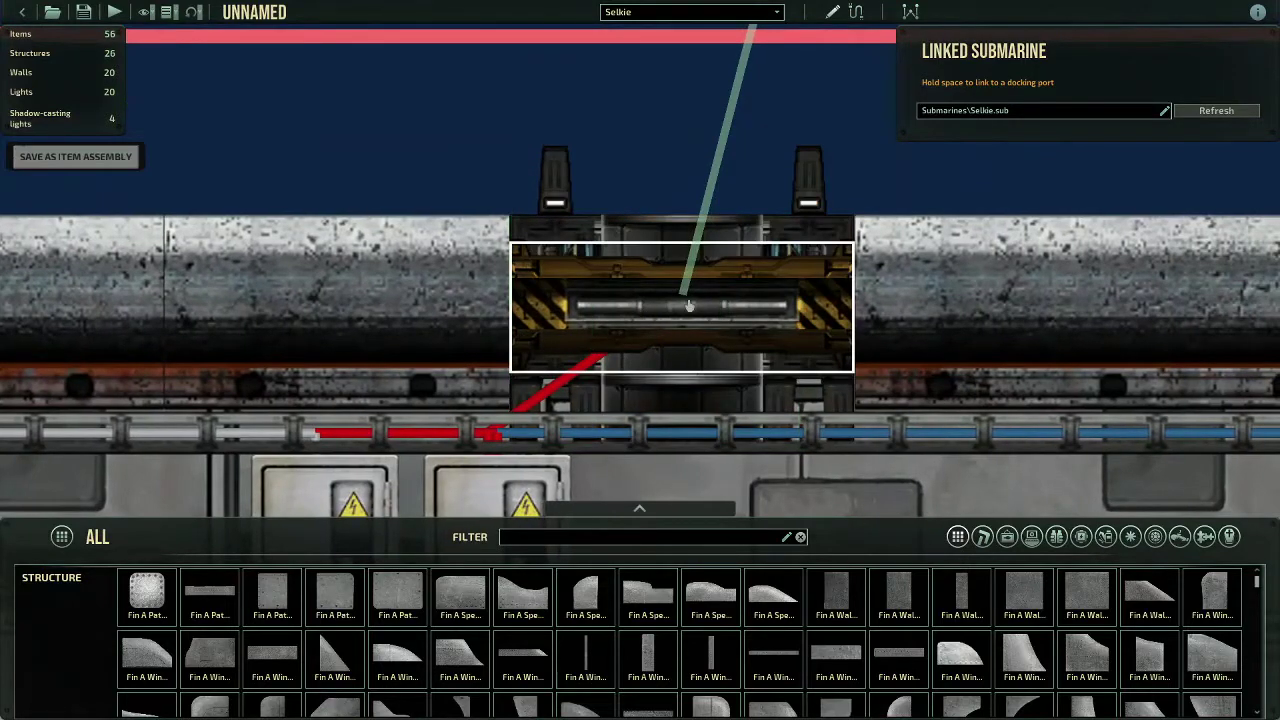
scroll(537, 218, down, 5)
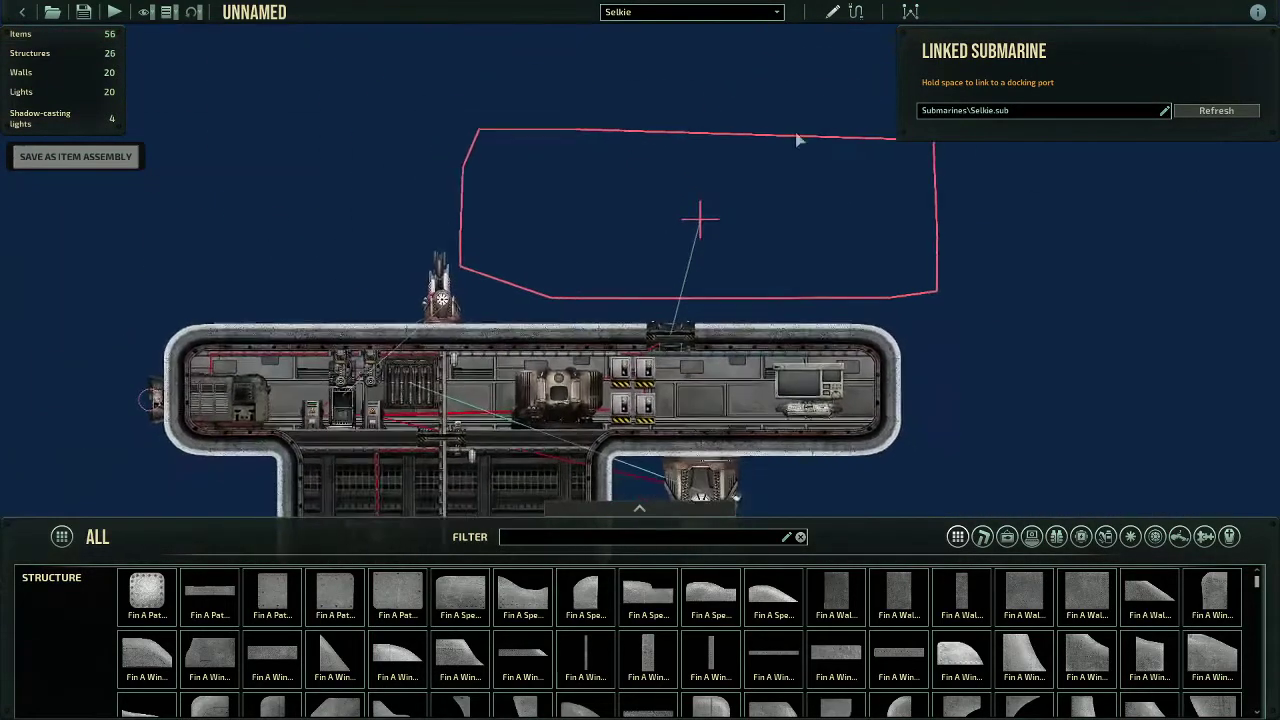
Run a test to check the docking between the two linked submarines, and return to the editor.
click(112, 14)
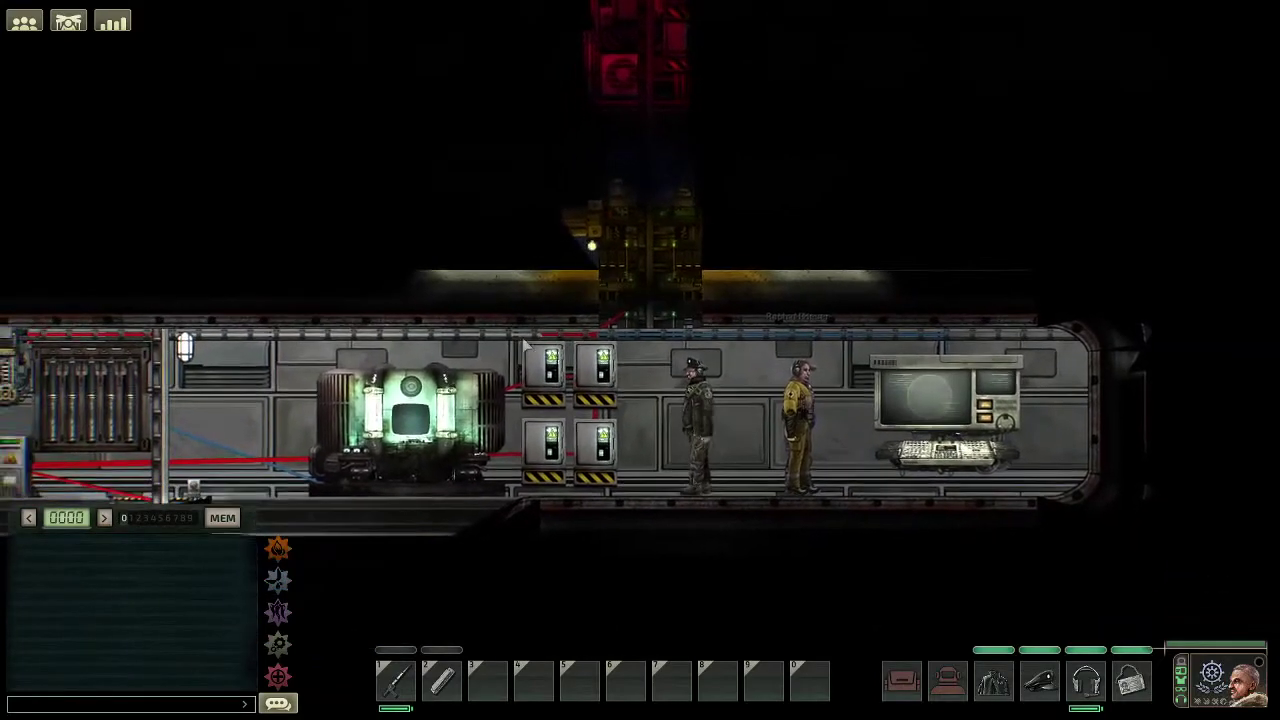
key(Escape)
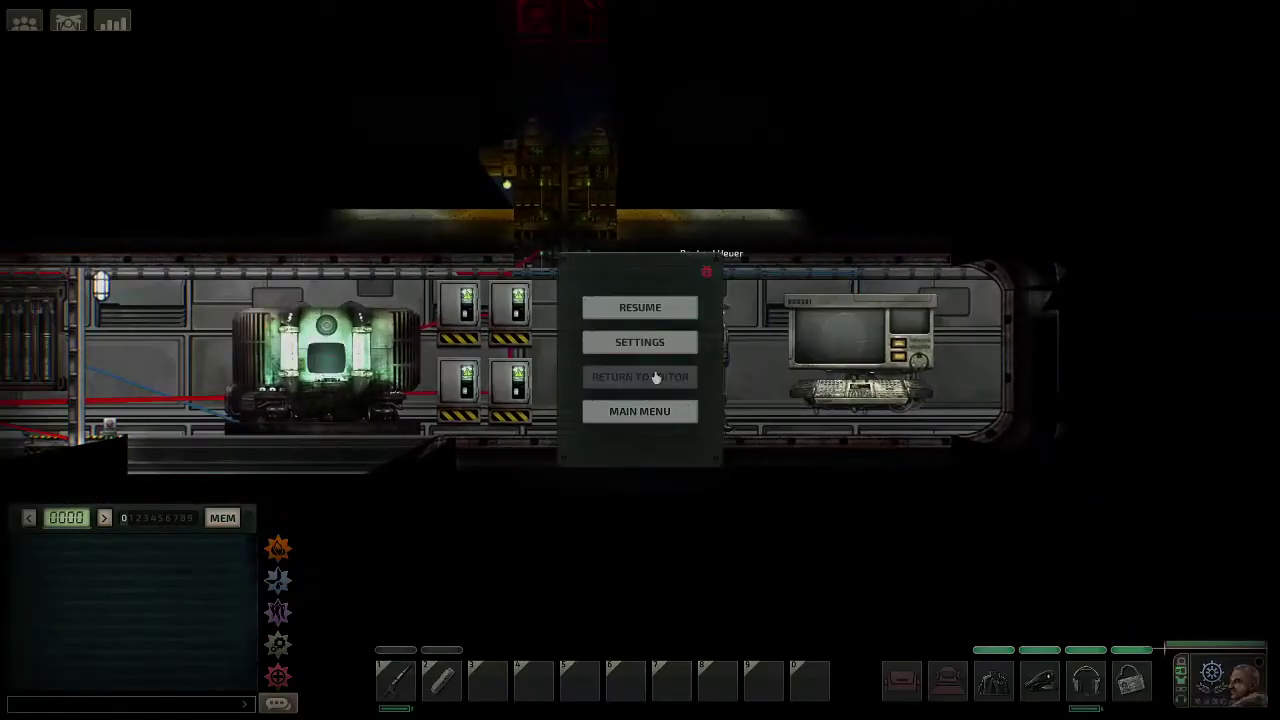
click(655, 377)
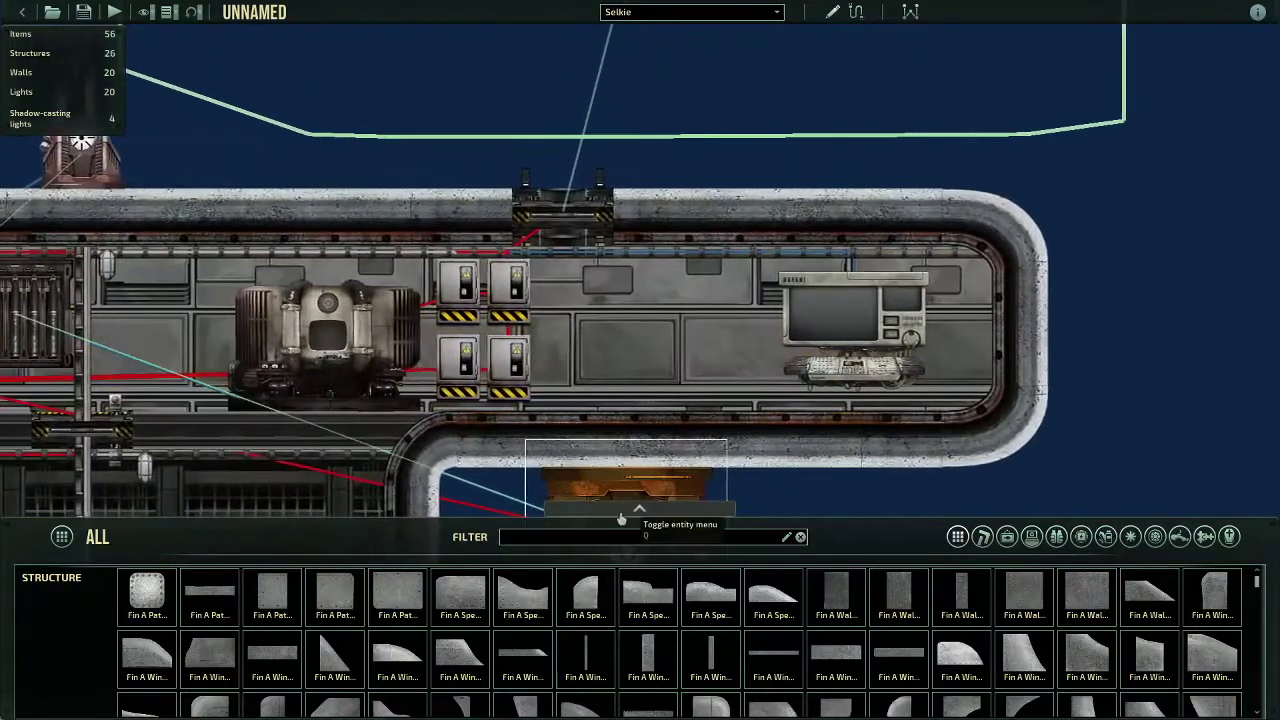
Find the ladder item and place one on the navigation room floor, directly below the docking hatch.
click(634, 536)
text(ladder)
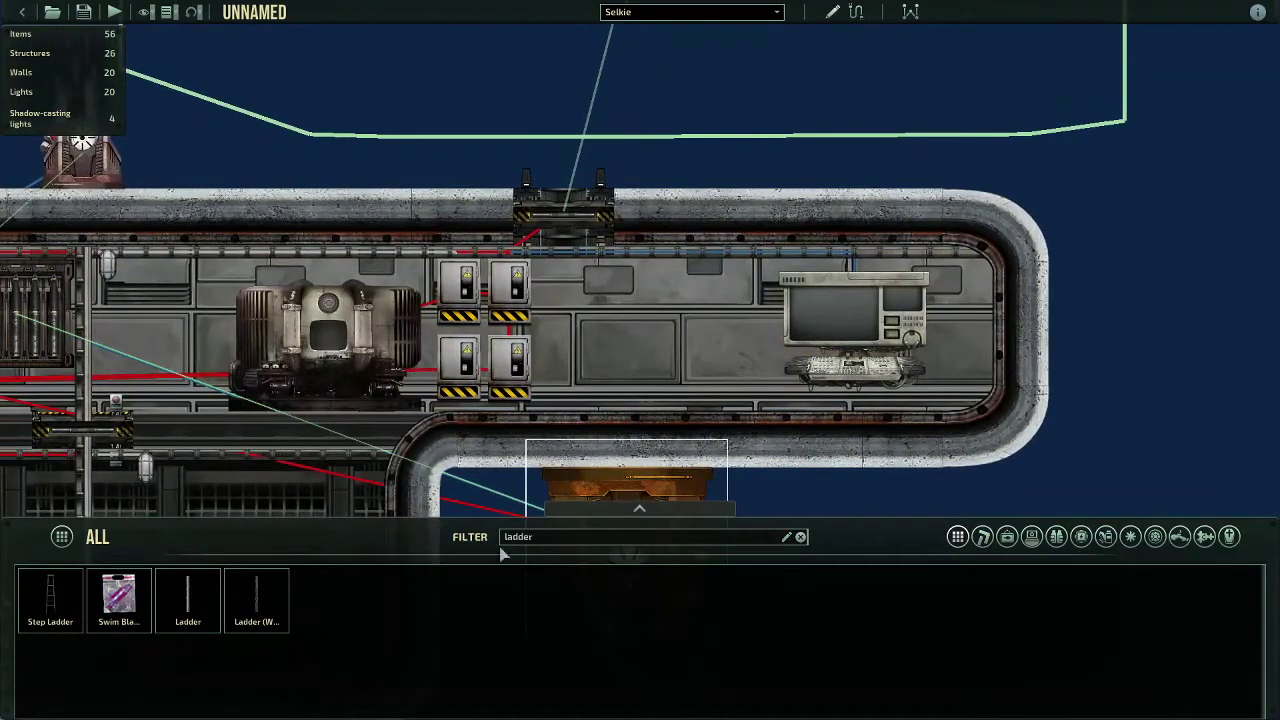
click(210, 595)
scroll(588, 266, up, 8)
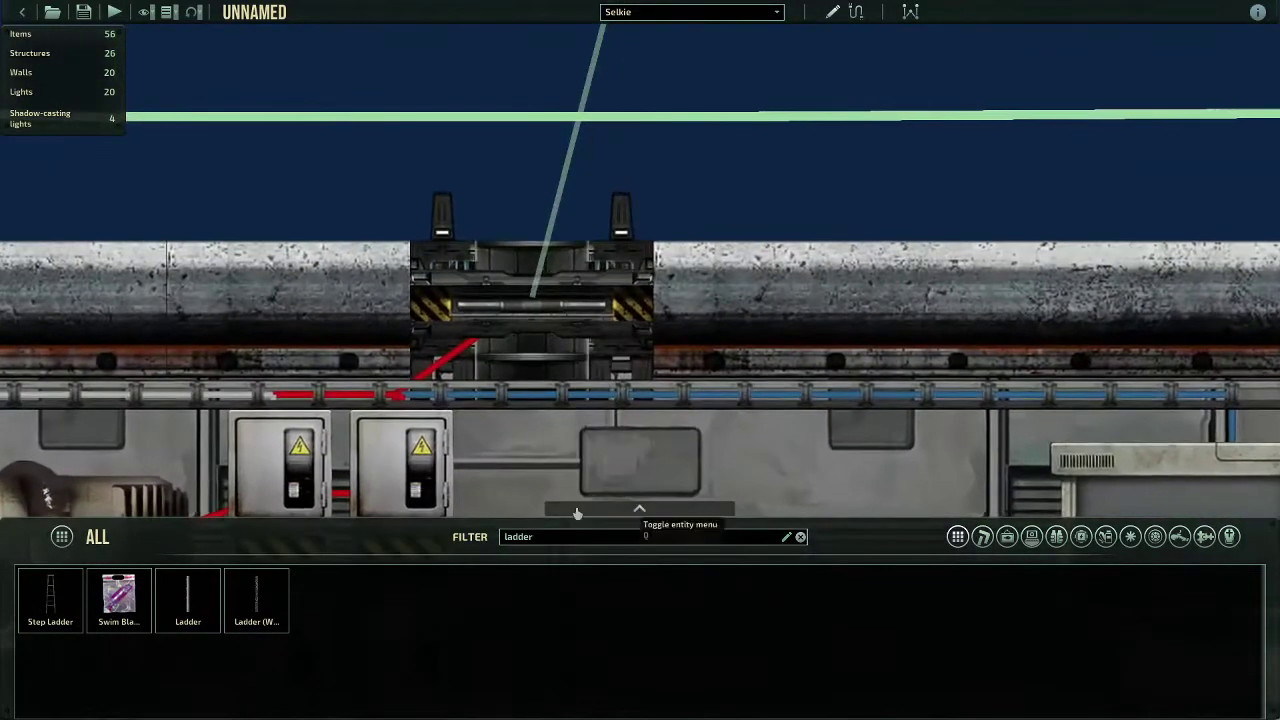
scroll(633, 245, down, 10)
scroll(634, 237, up, 3)
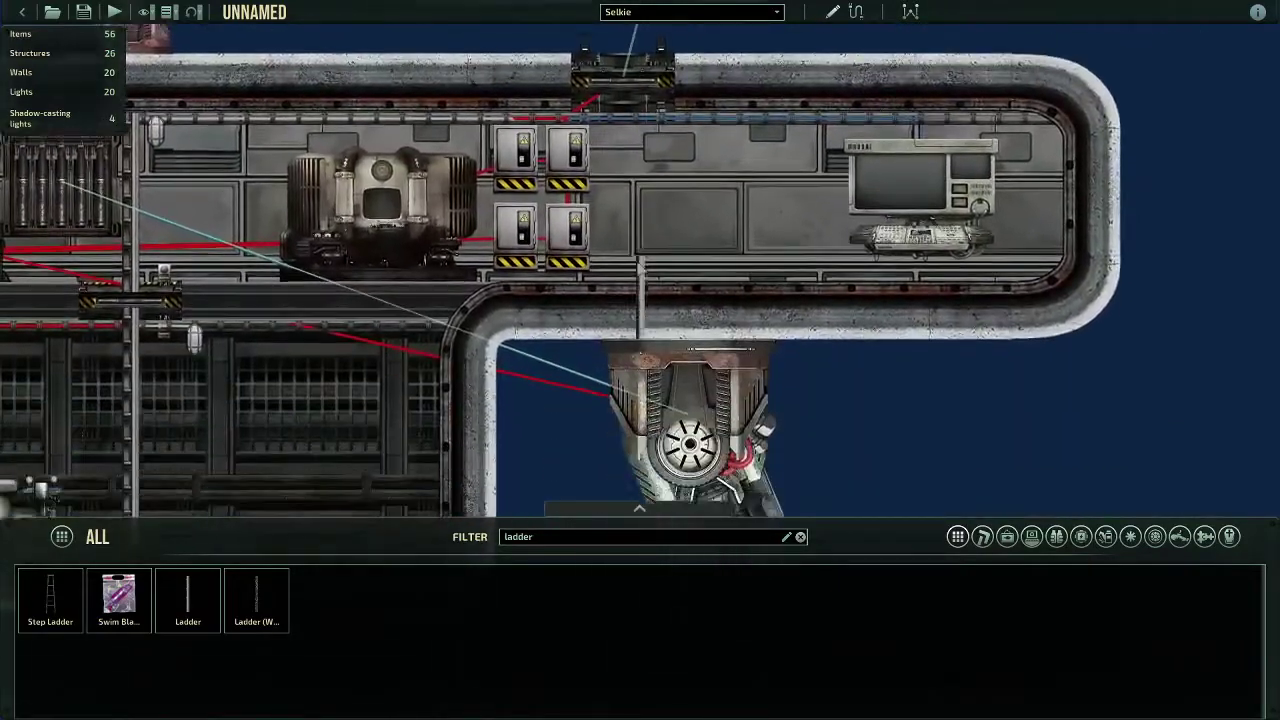
key(w)
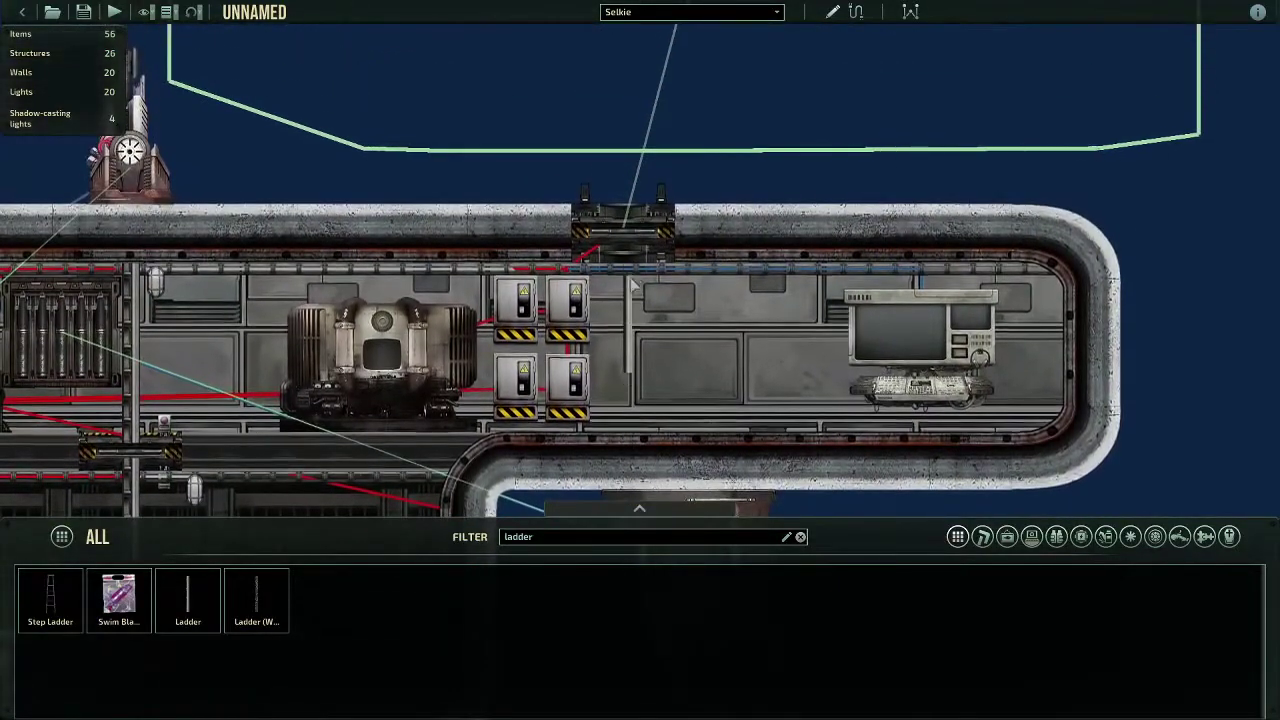
key(w)
key(s)
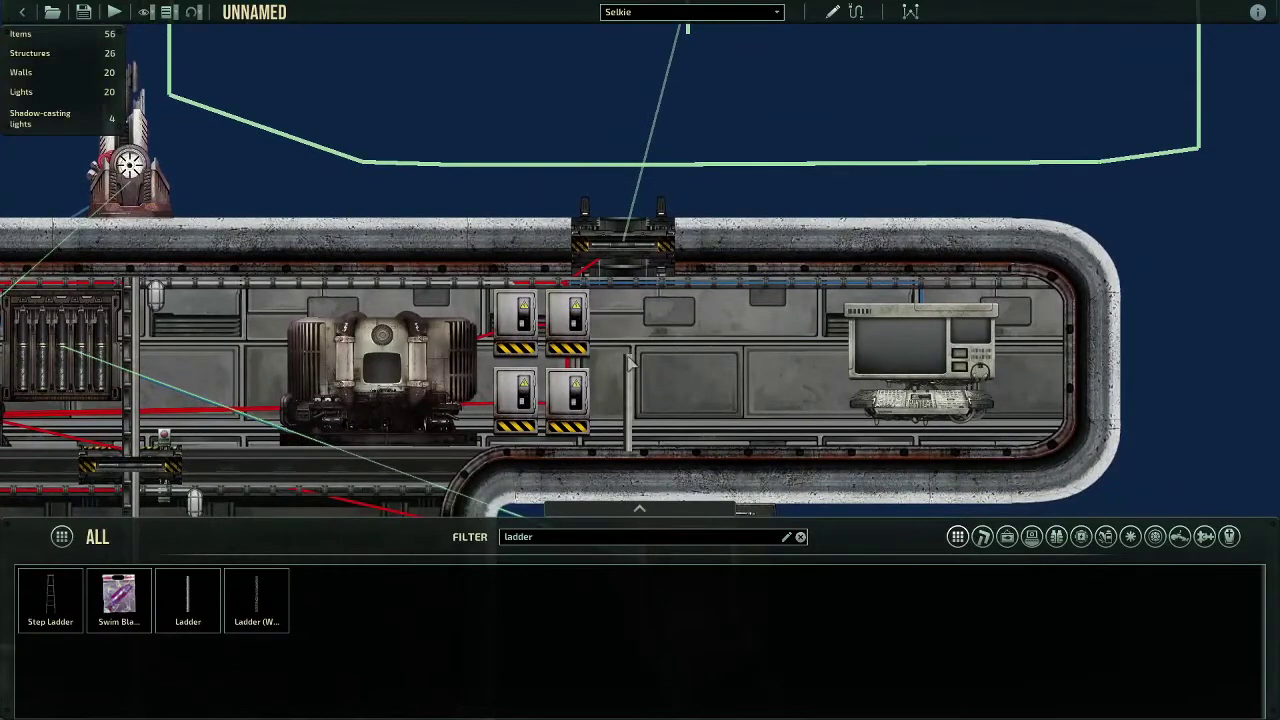
key(w)
key(s)
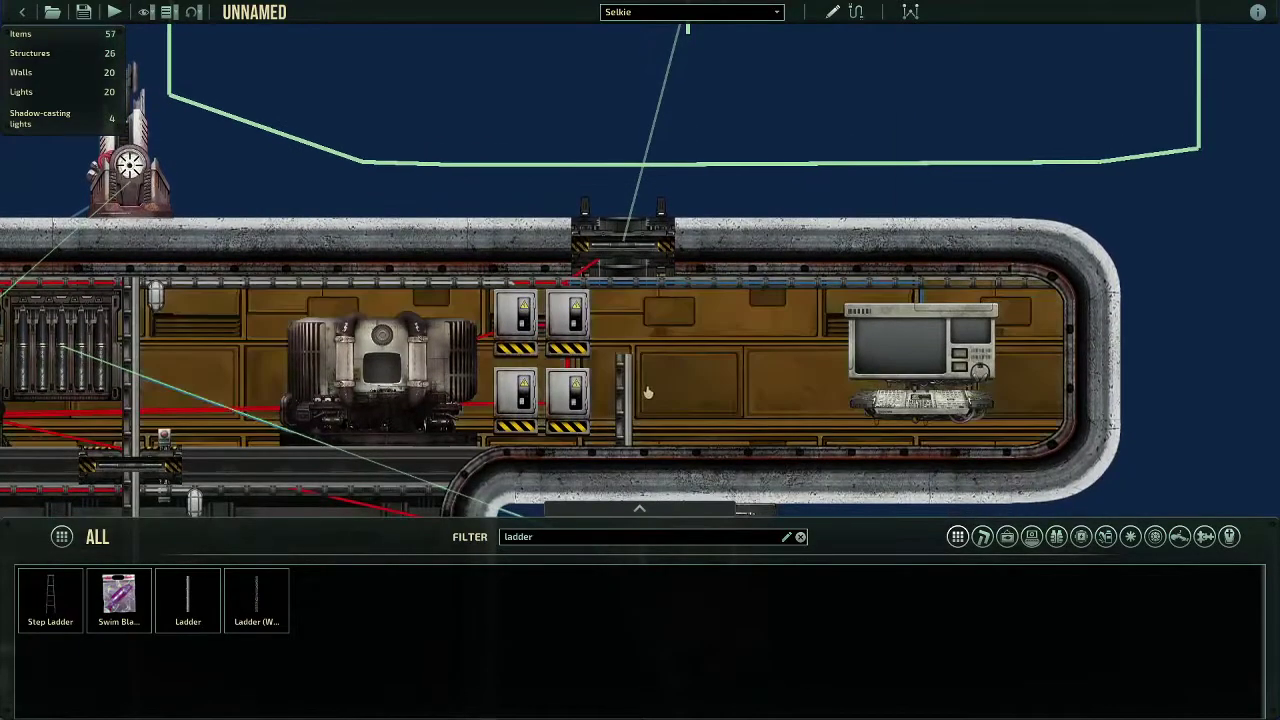
Extend the ladder upward through the docking hatch so its upper end sticks out just above the hull.
click(627, 398)
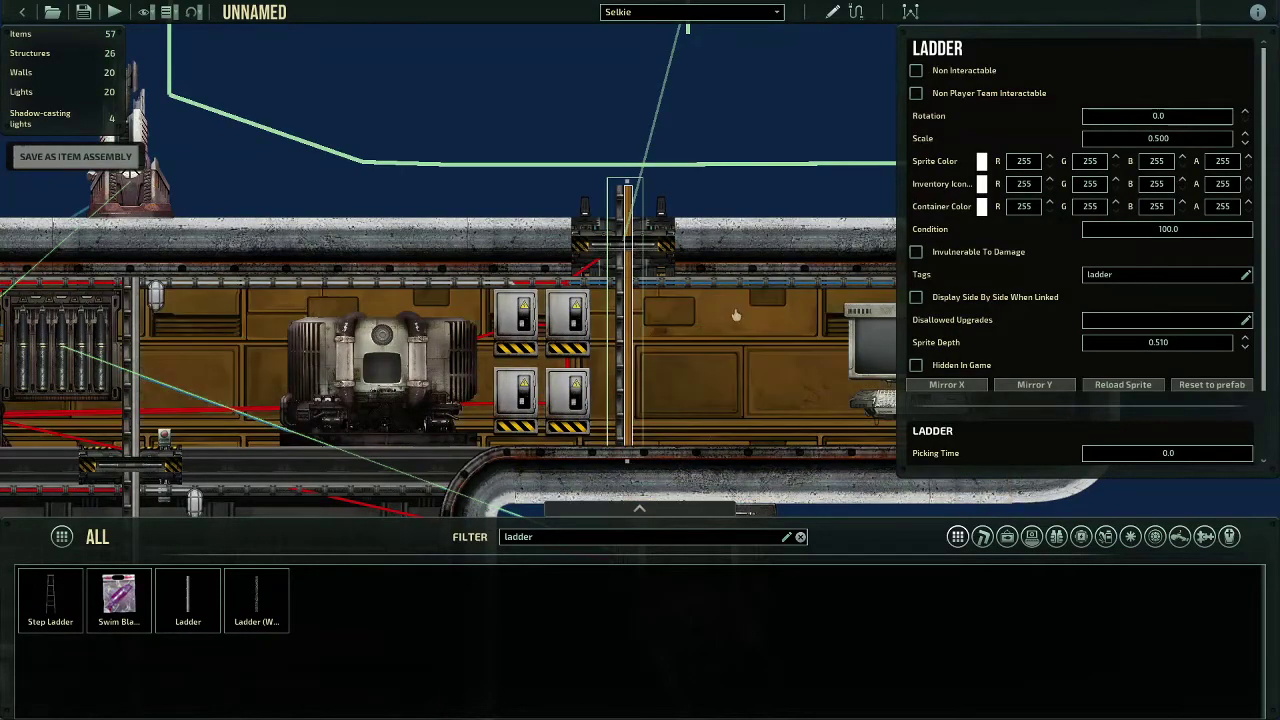
click(740, 170)
scroll(740, 210, up, 3)
key(w)
key(s)
scroll(600, 298, up, 1)
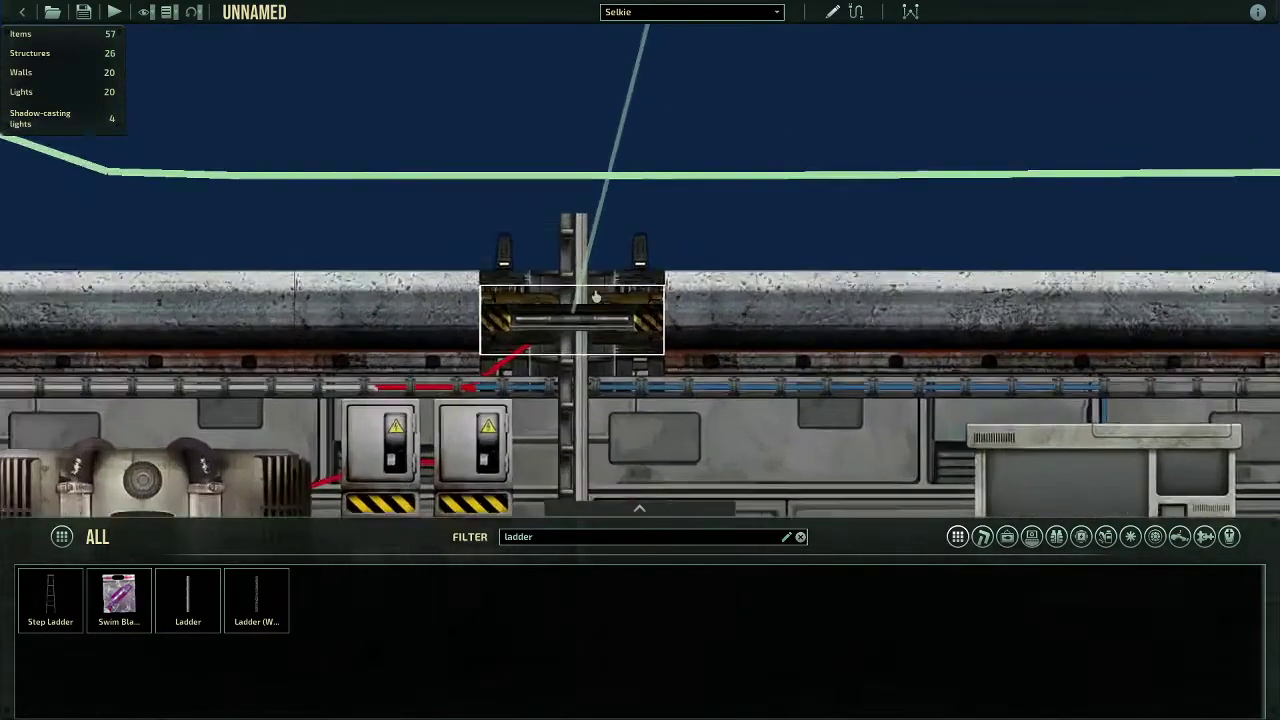
scroll(594, 296, up, 2)
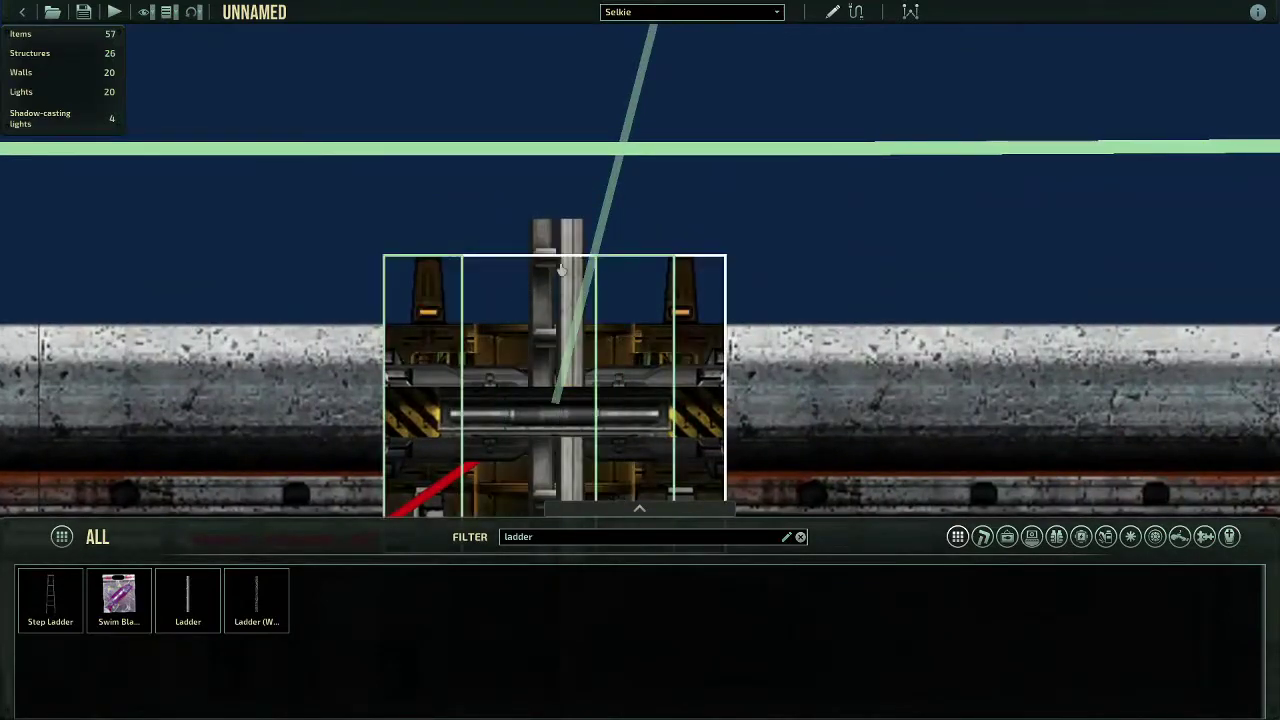
scroll(906, 150, down, 5)
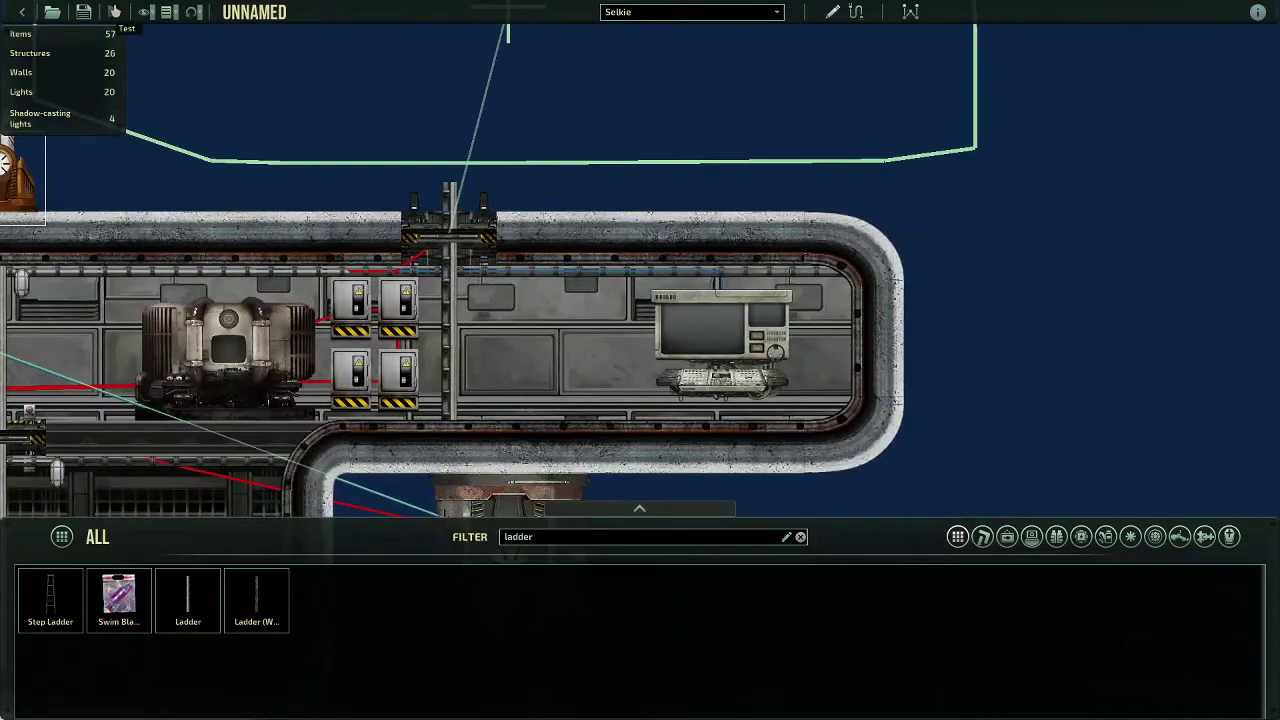
Test the submarine, climb the ladder through the docking hatch into the Selkie and view its navigation terminal.
click(115, 12)
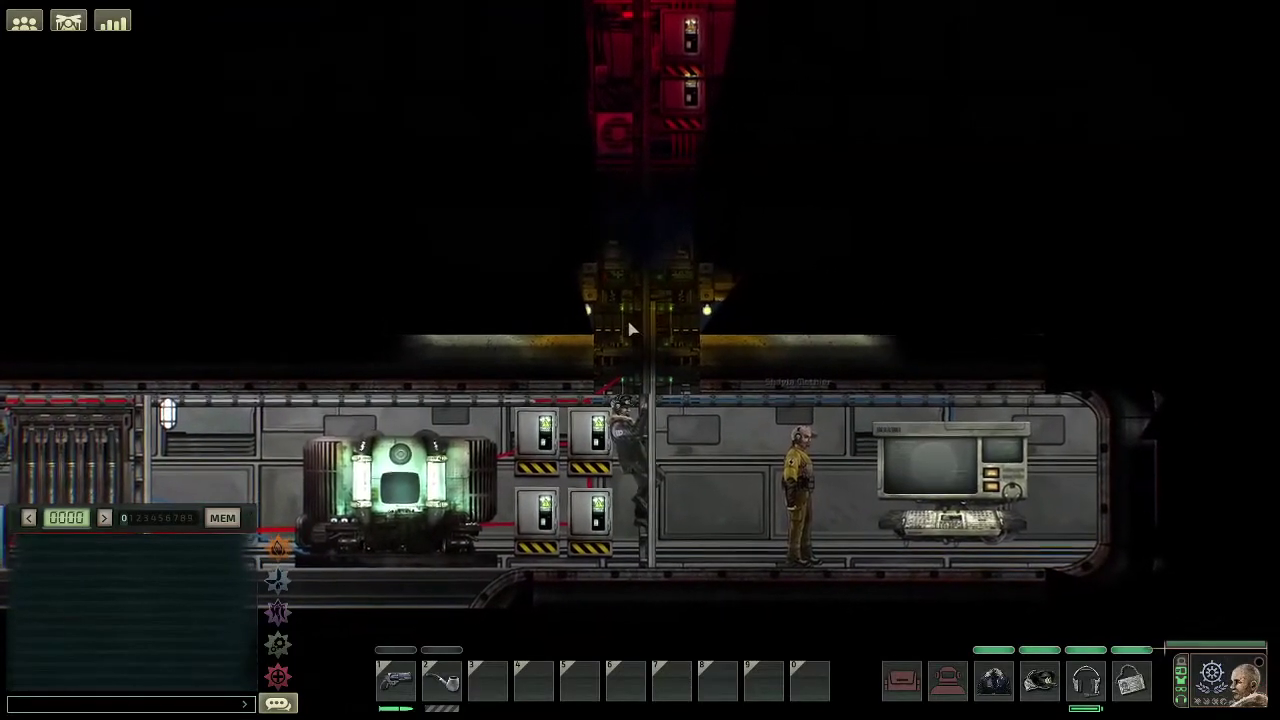
key(w)
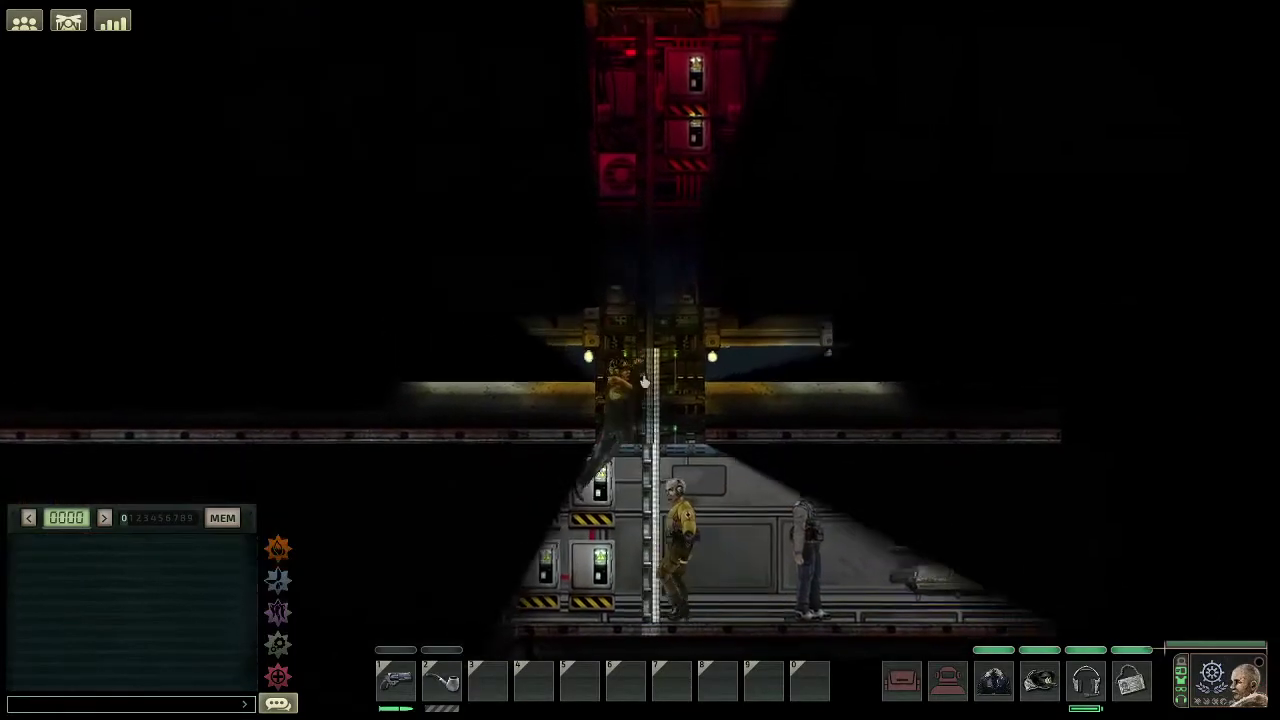
key(w)
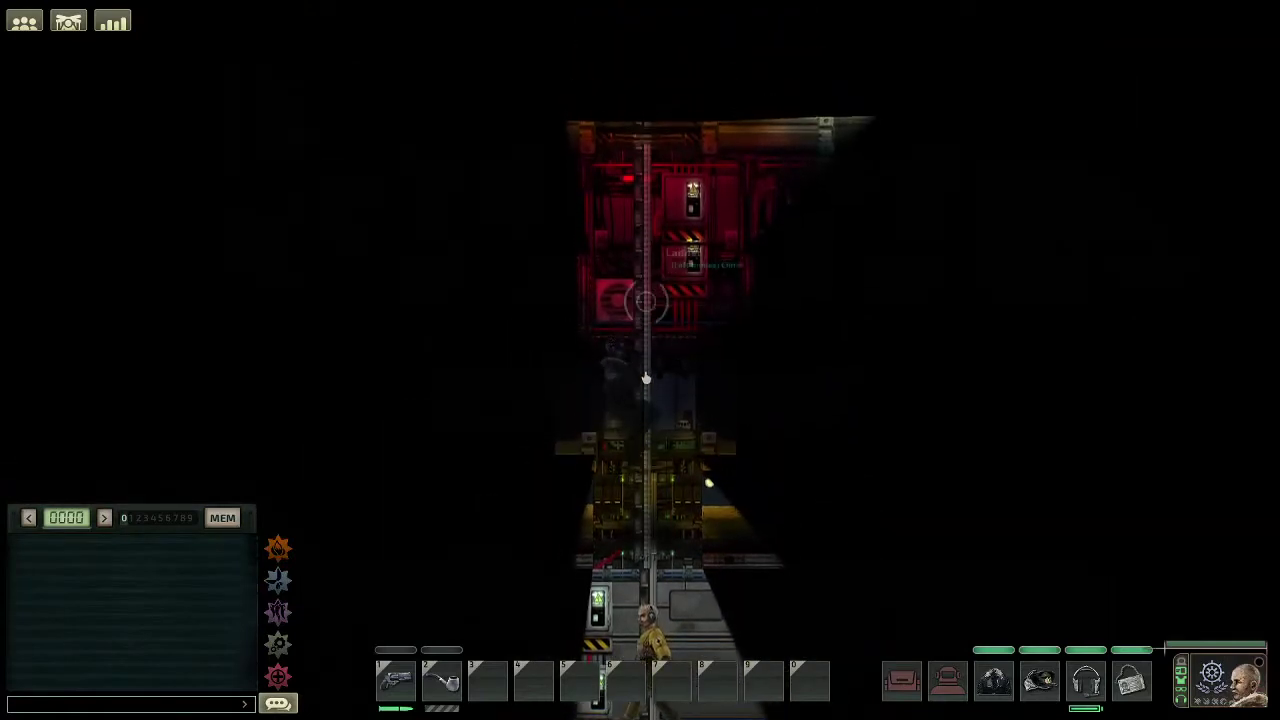
key(w)
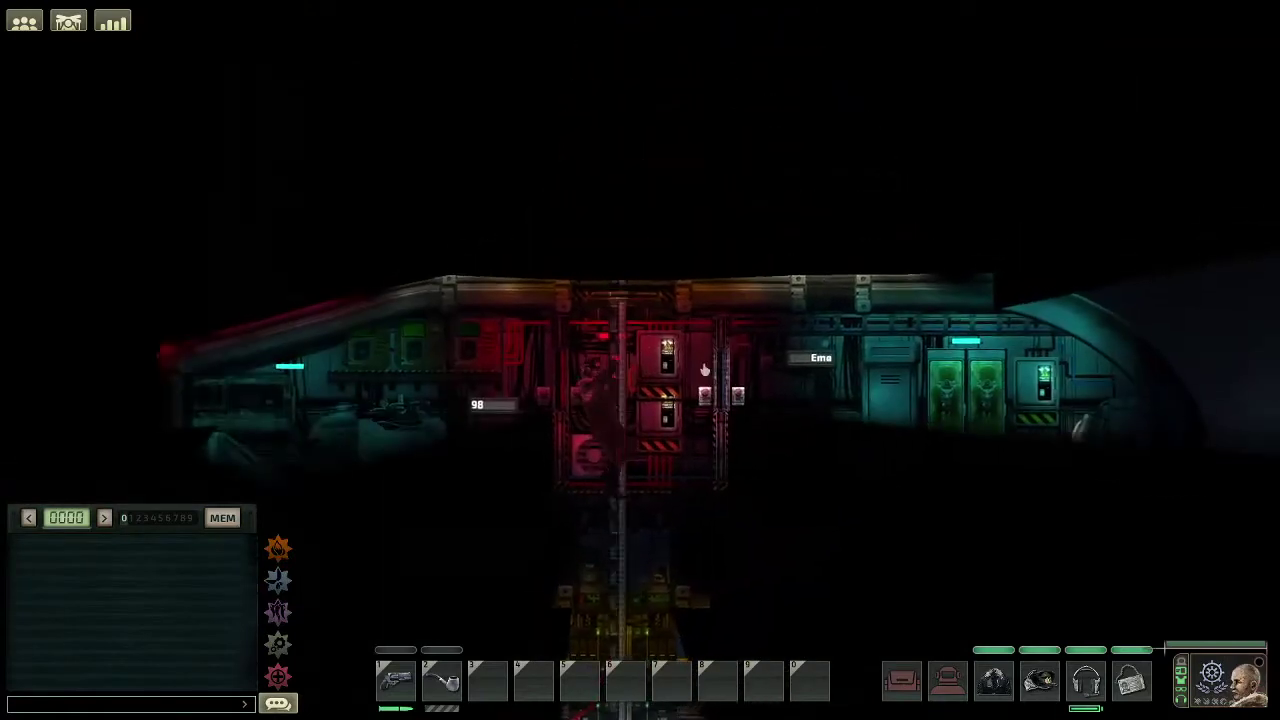
key(d)
click(779, 400)
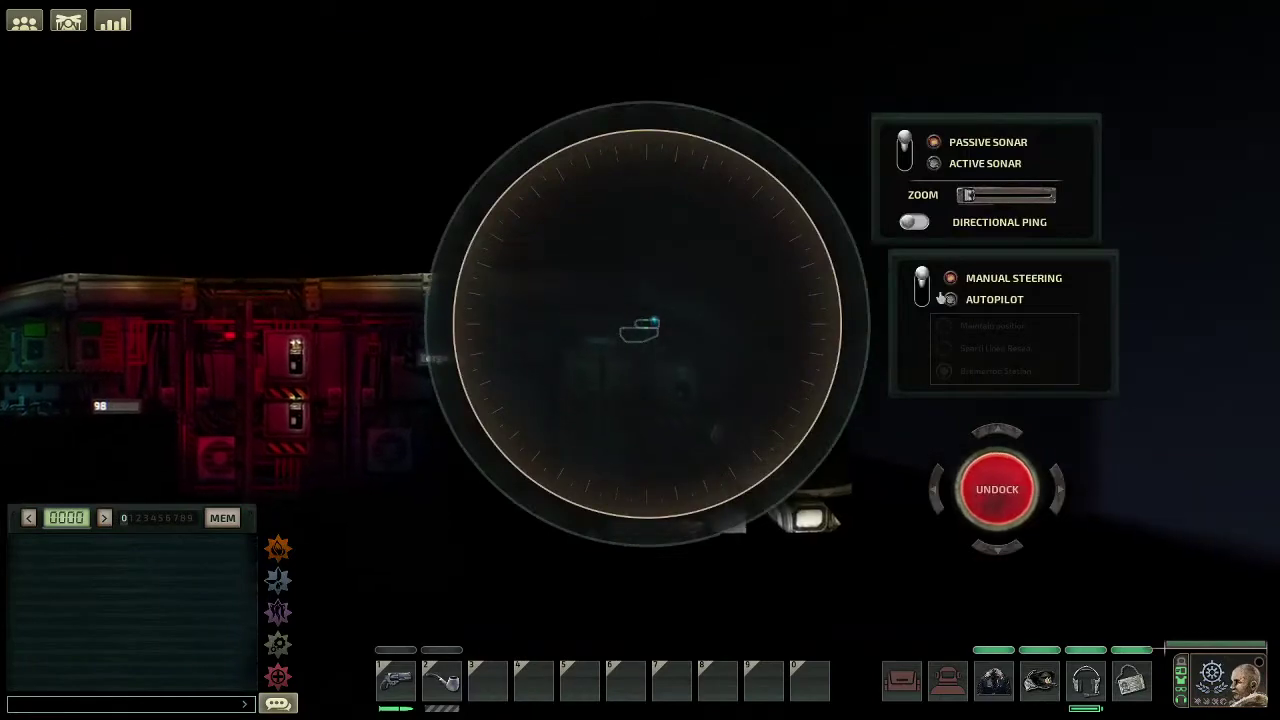
key(Escape)
key(a)
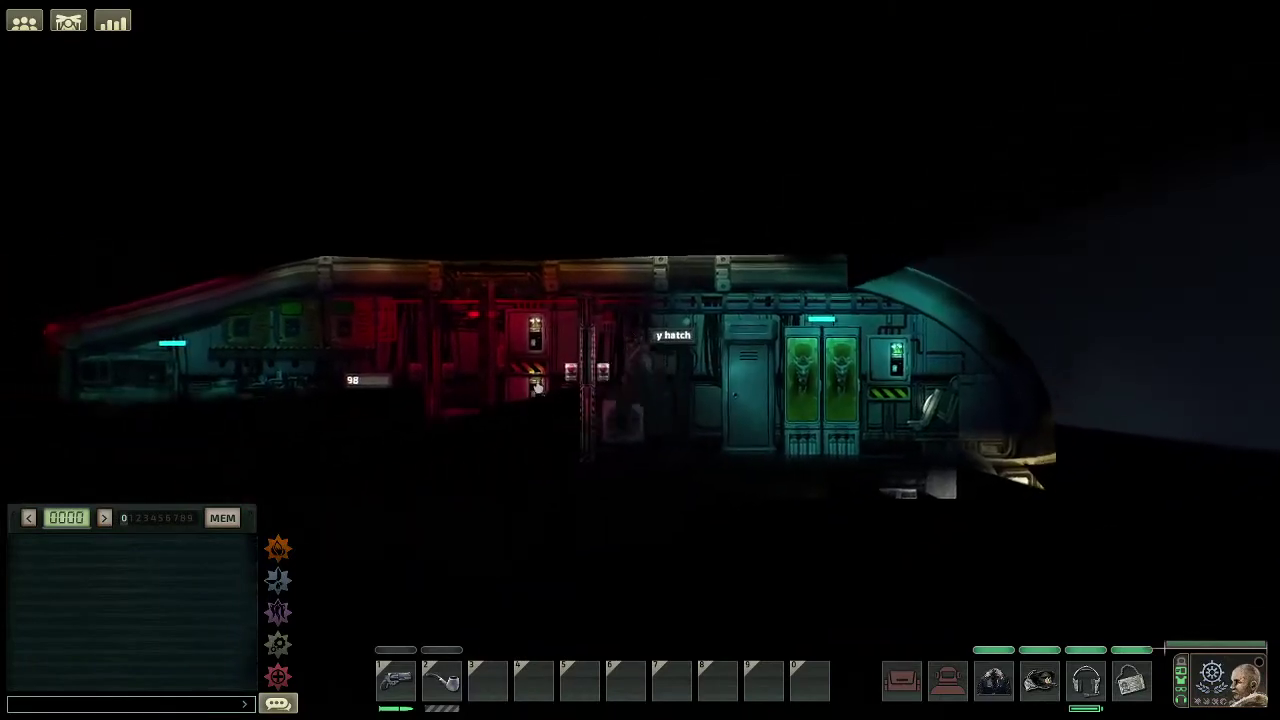
Climb down to the main submarine, visit its navigation terminal and leave it.
click(593, 451)
key(s)
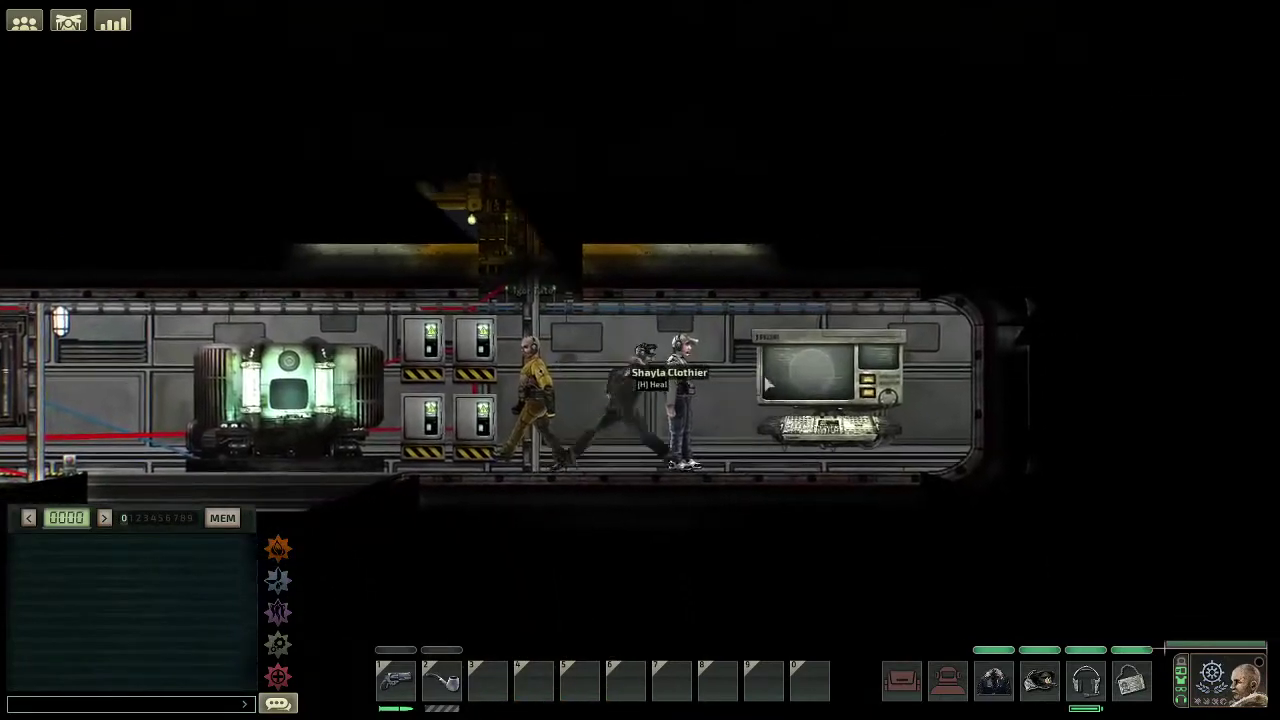
click(792, 386)
key(Escape)
Climb back up into the Selkie and set its navigation terminal to autopilot with Maintain position.
key(a)
click(591, 298)
key(w)
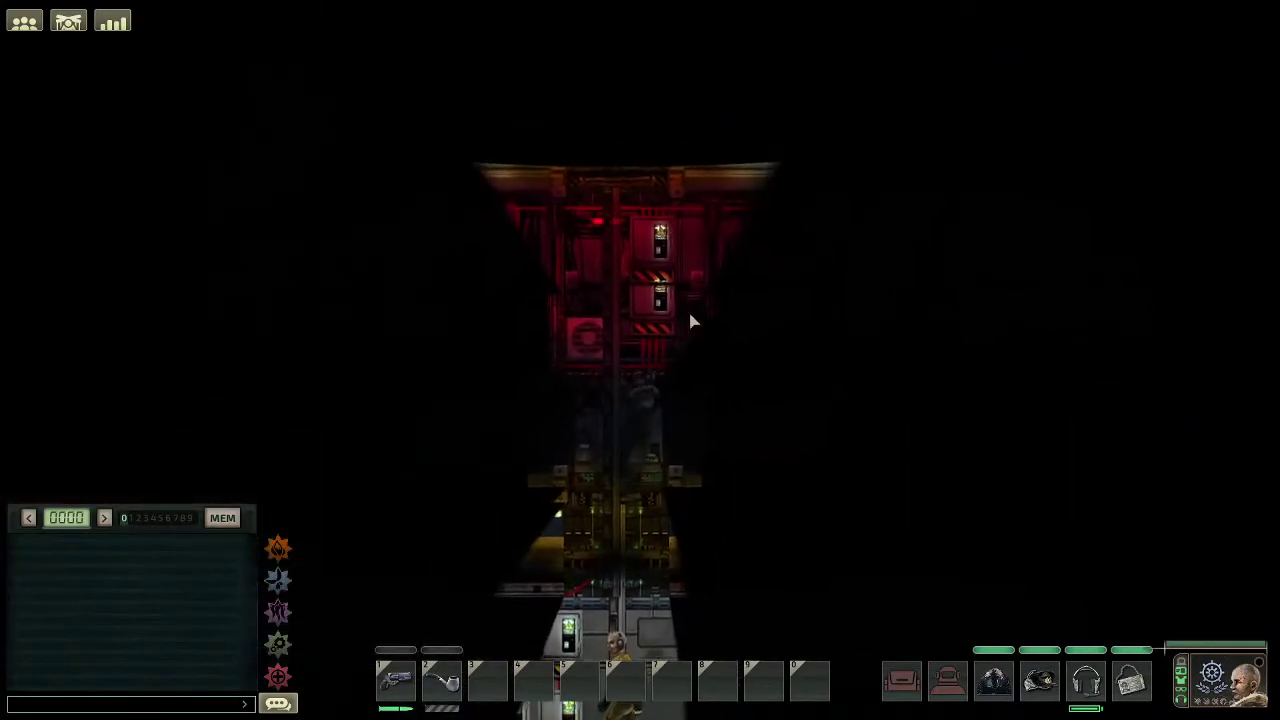
click(693, 314)
key(w)
key(d)
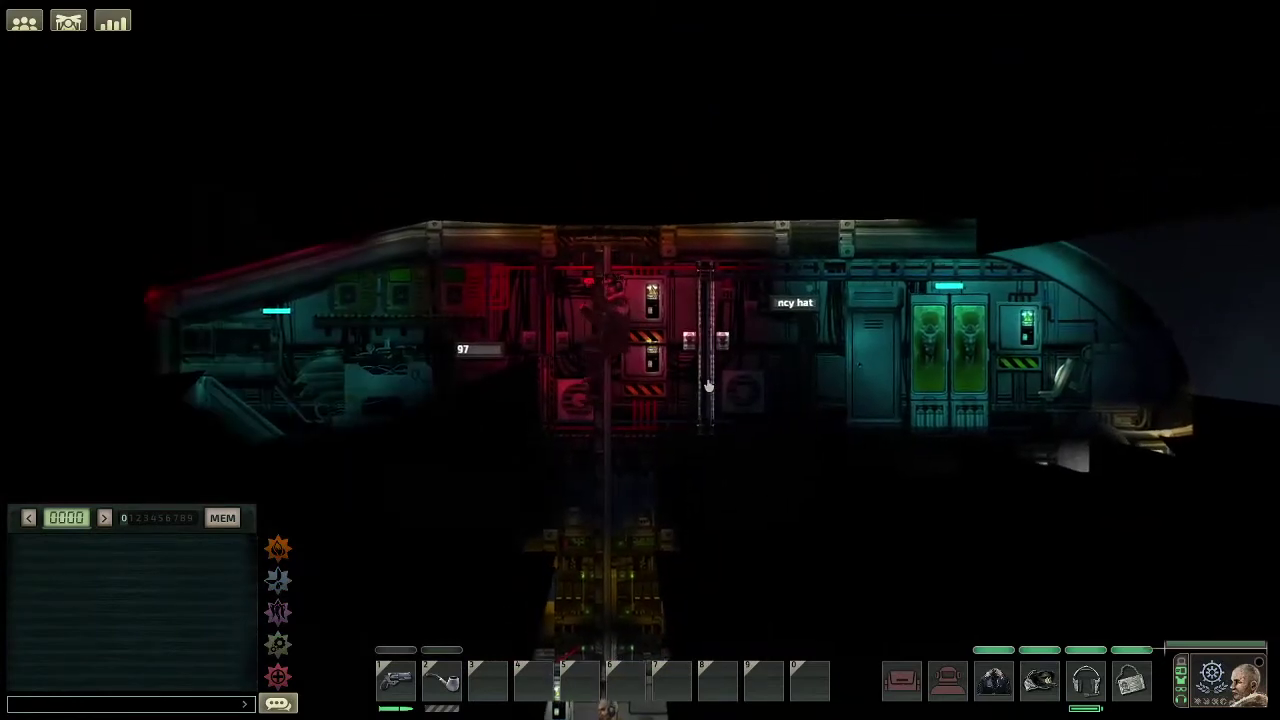
key(e)
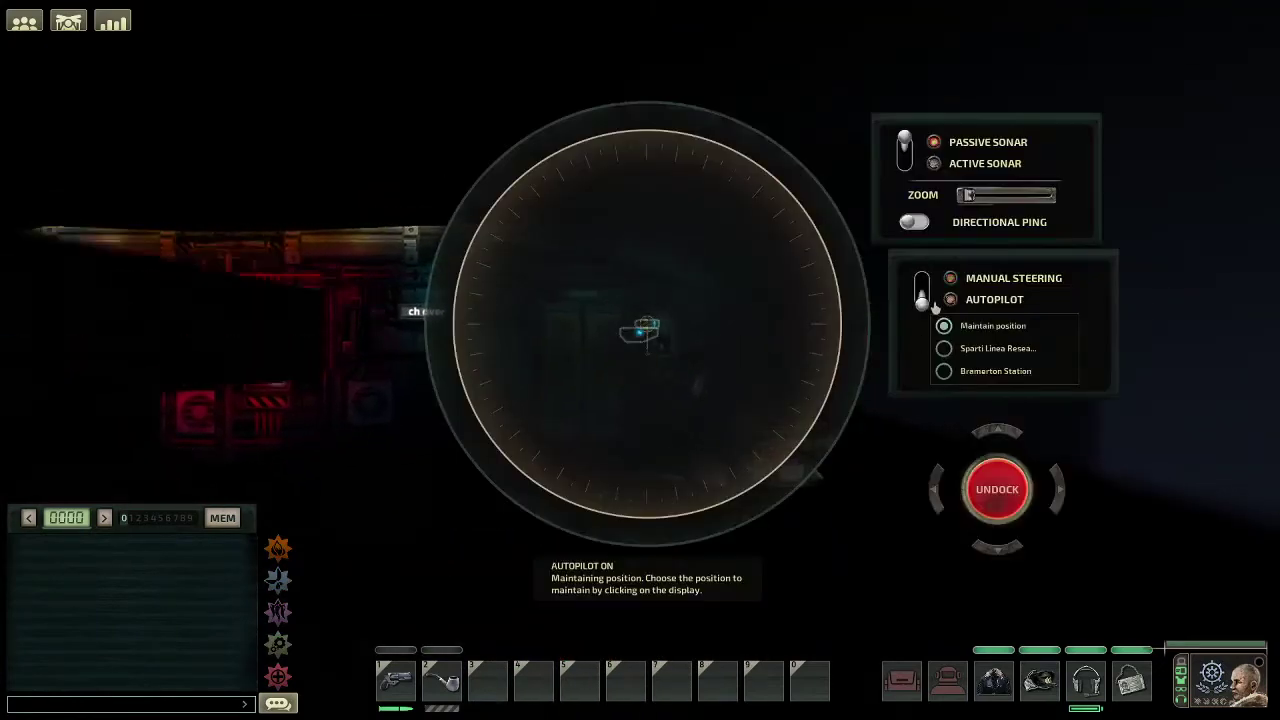
key(e)
key(a)
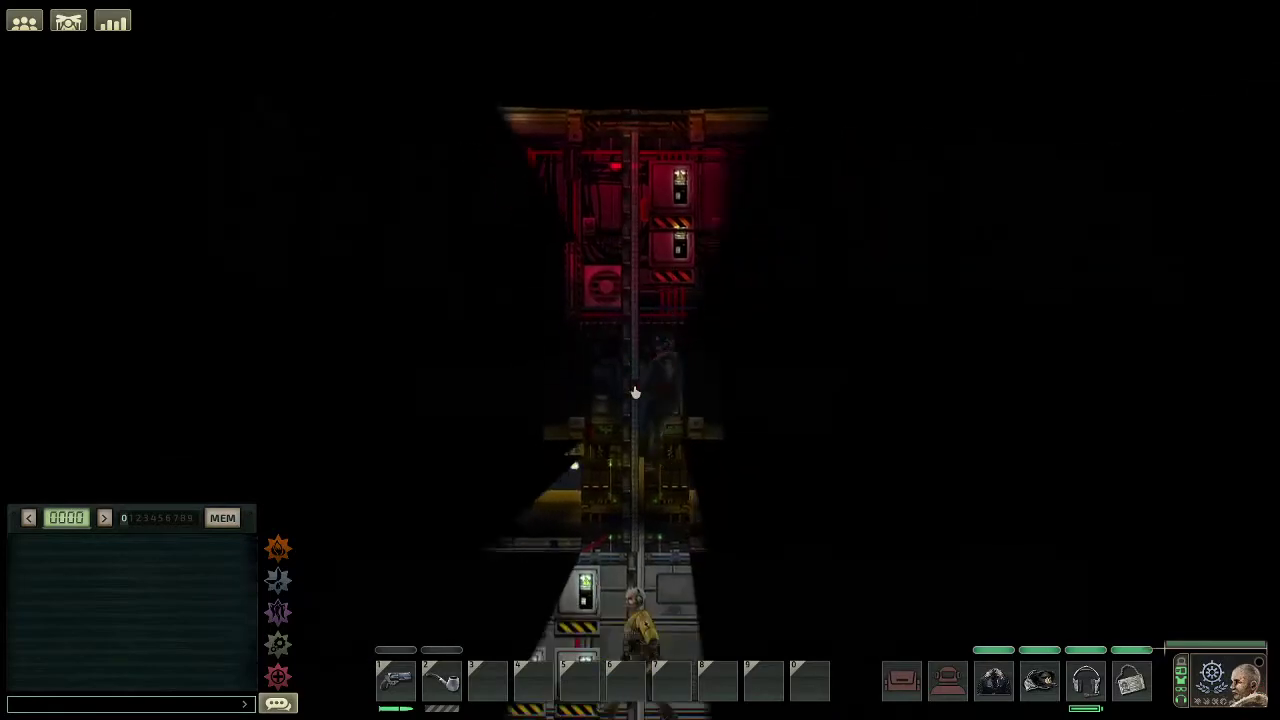
Return to the main submarine's navigation terminal and examine the docked vessels on the sonar at closer zoom.
key(d)
key(e)
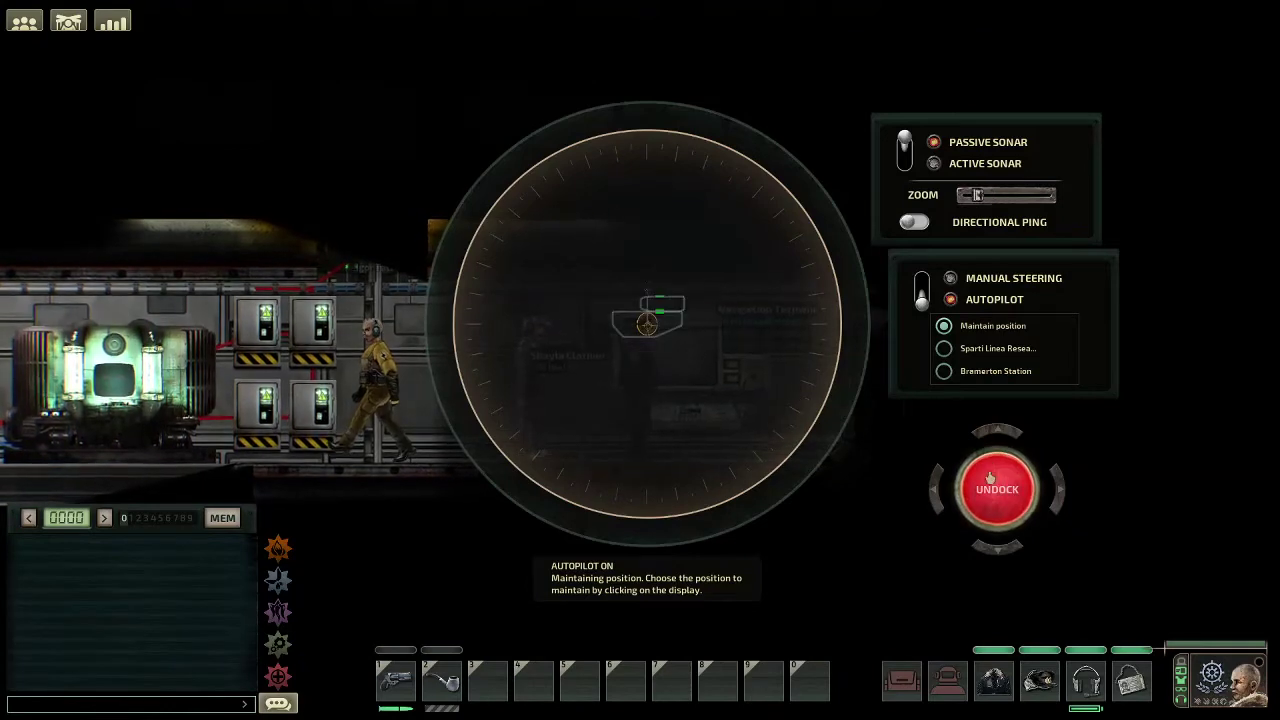
key(e)
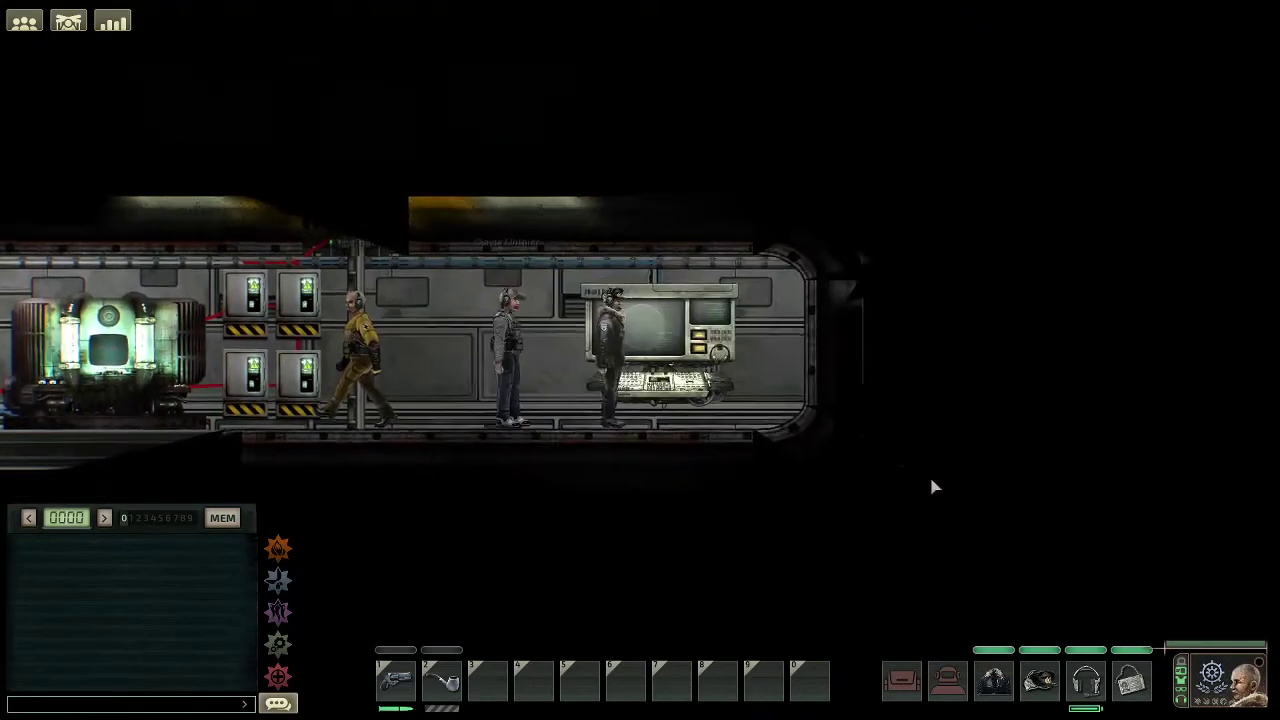
Equip the revolver and aim up the docking shaft to view the passage into the Selkie, and put it away.
key(a)
key(1)
right_click(600, 296)
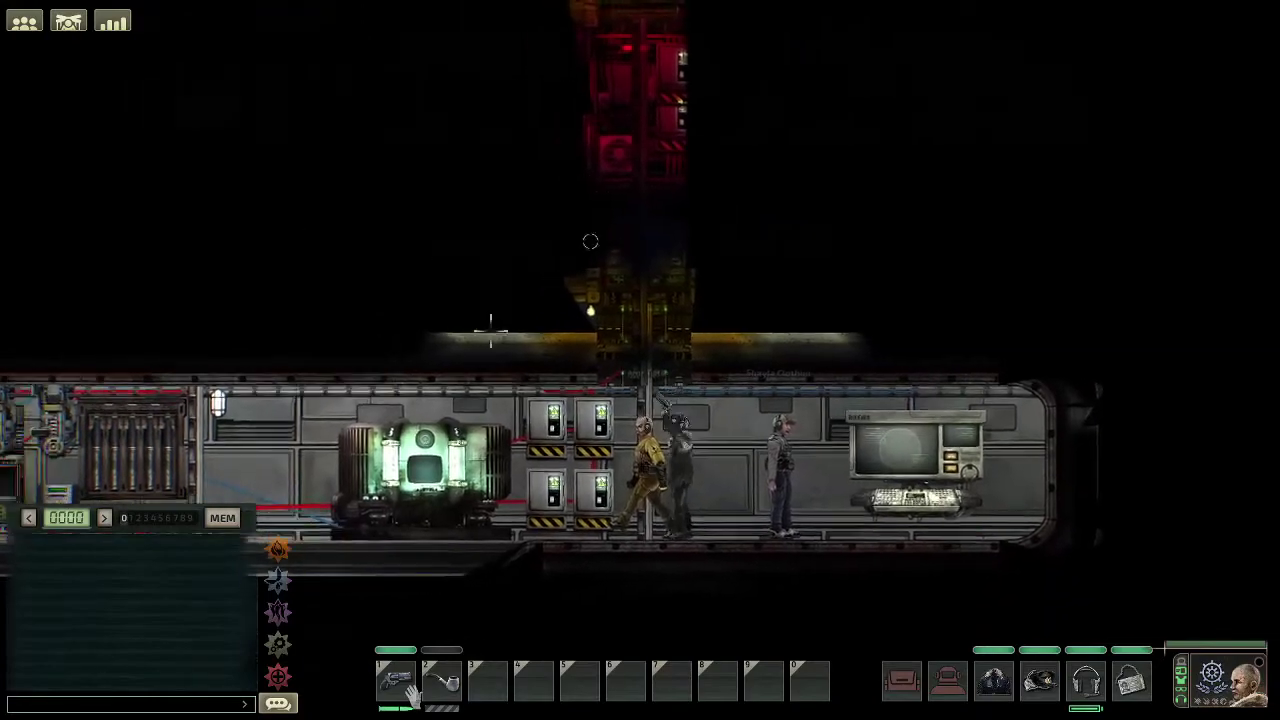
key(d)
key(1)
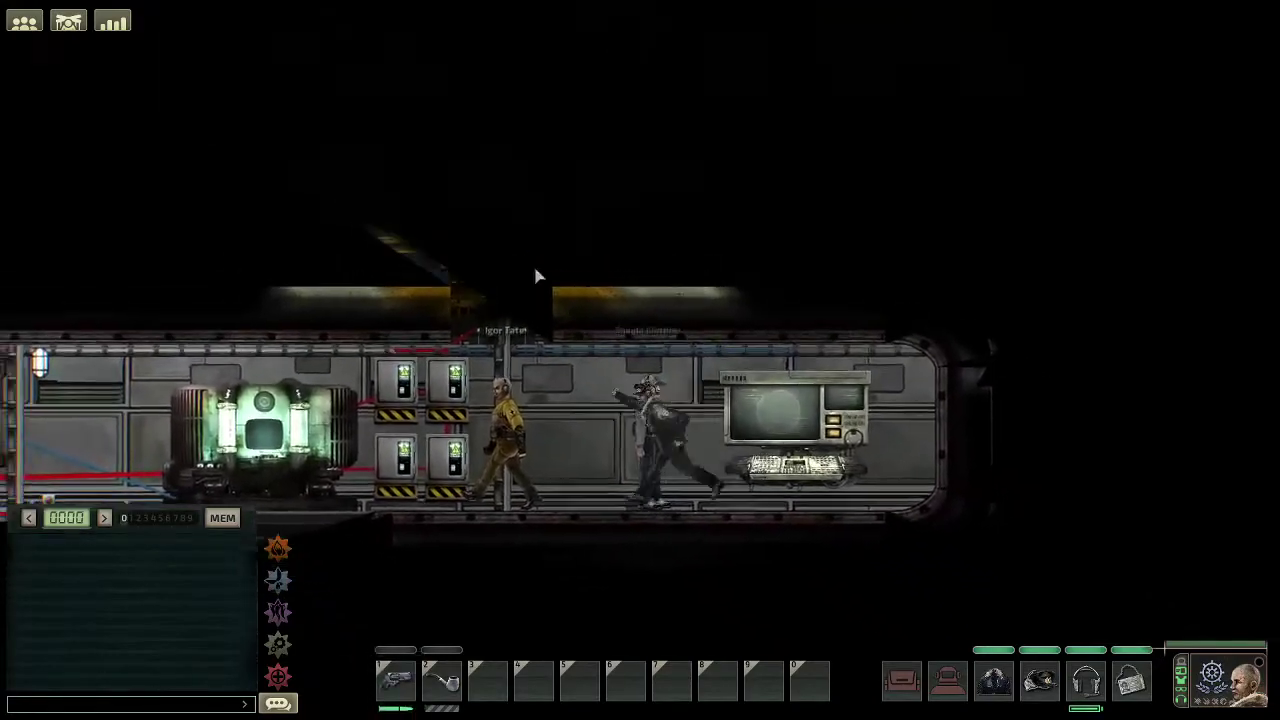
key(a)
key(1)
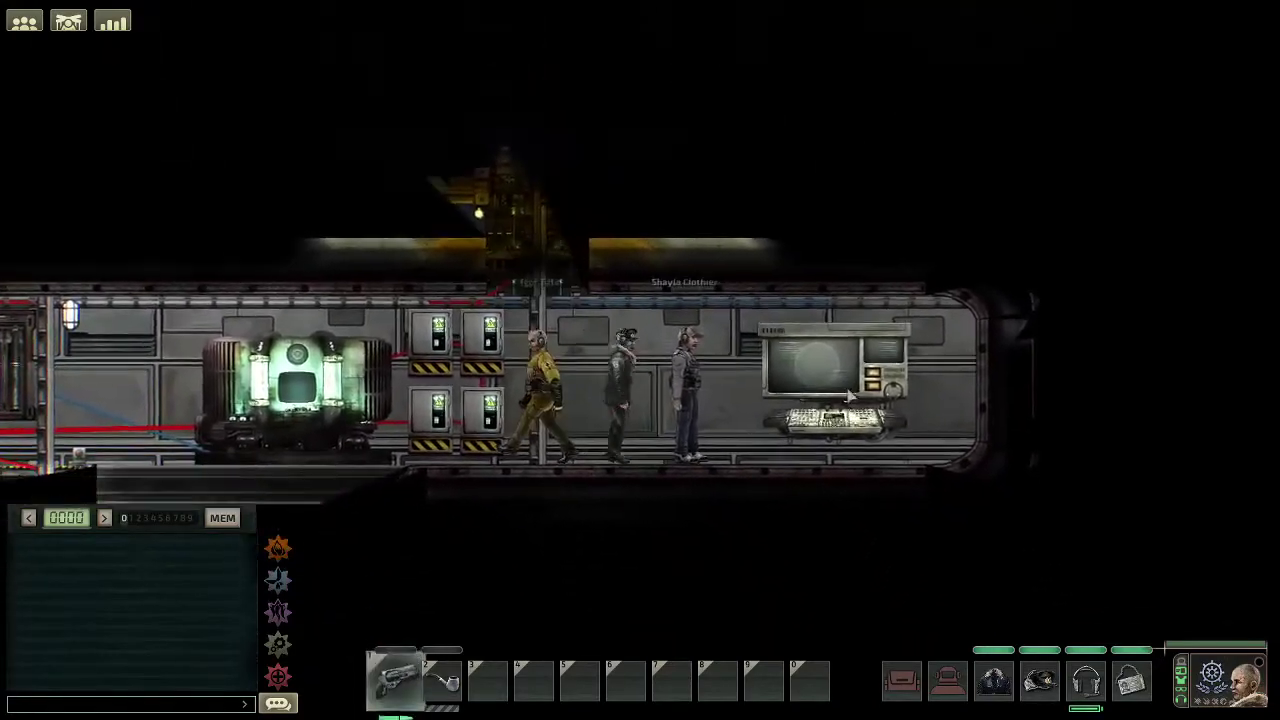
Undock the Selkie from the main submarine's navigation terminal and examine the docking hatch from below.
key(e)
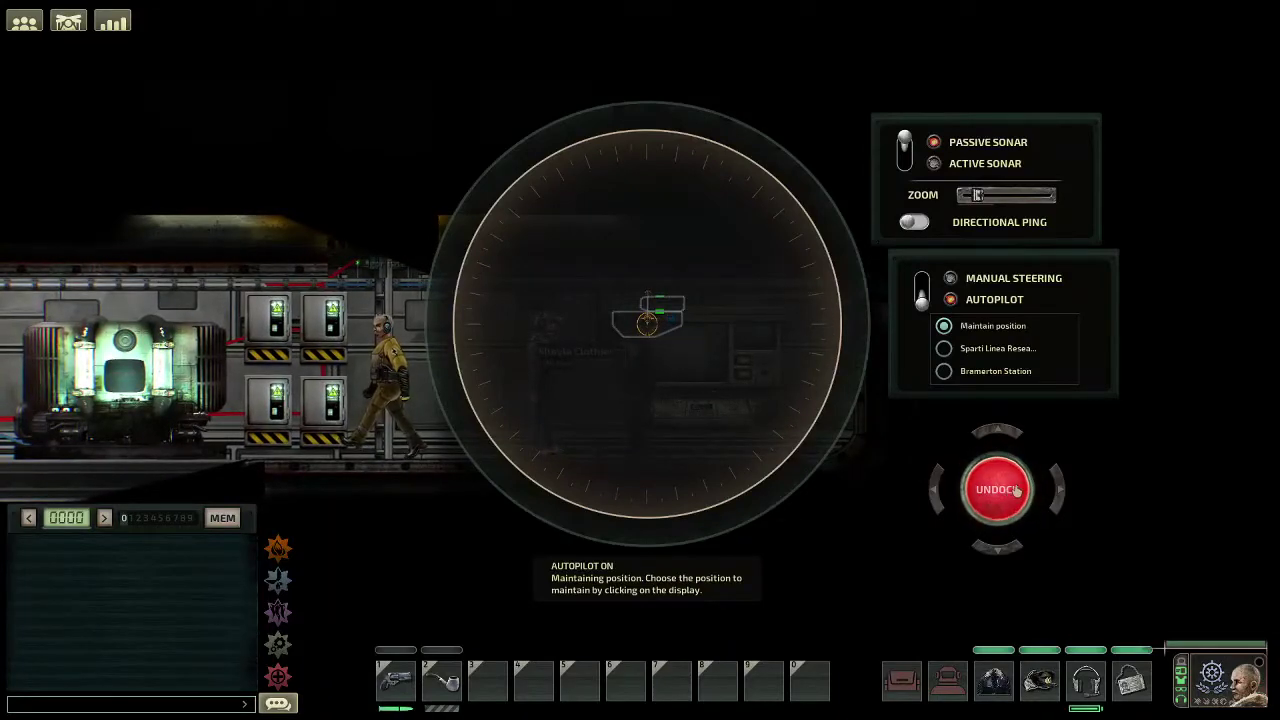
key(a)
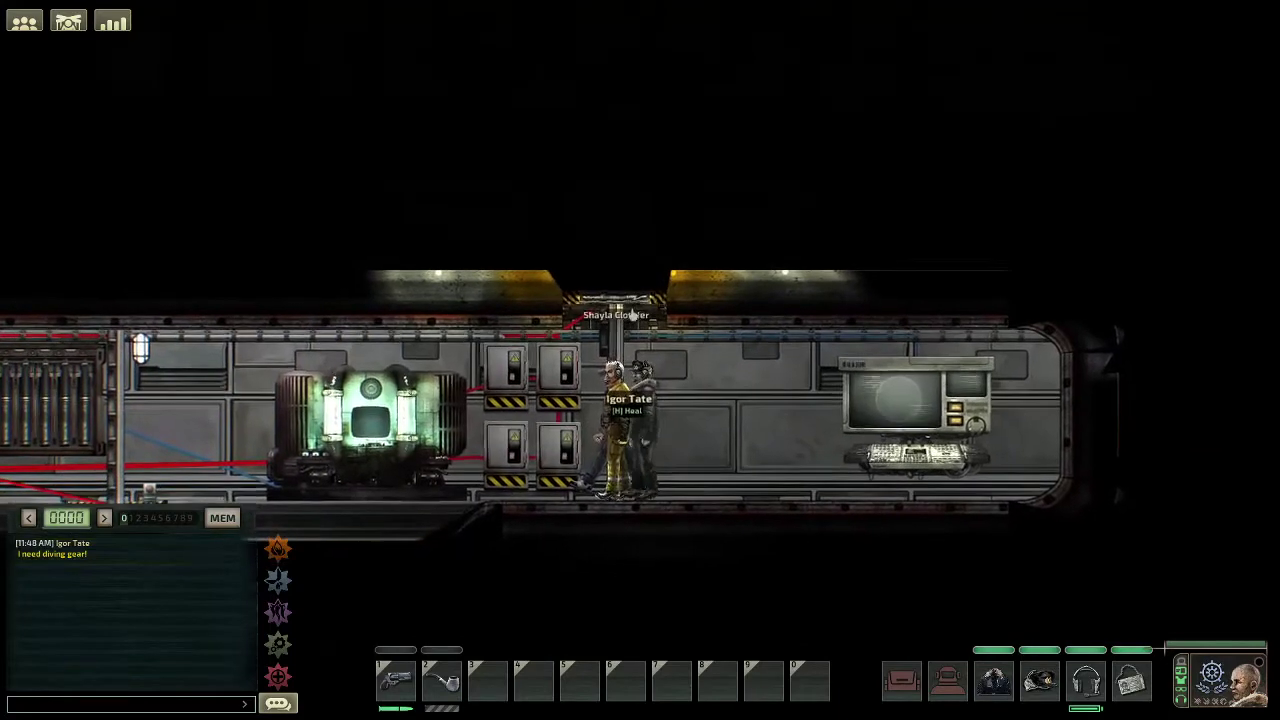
key(d)
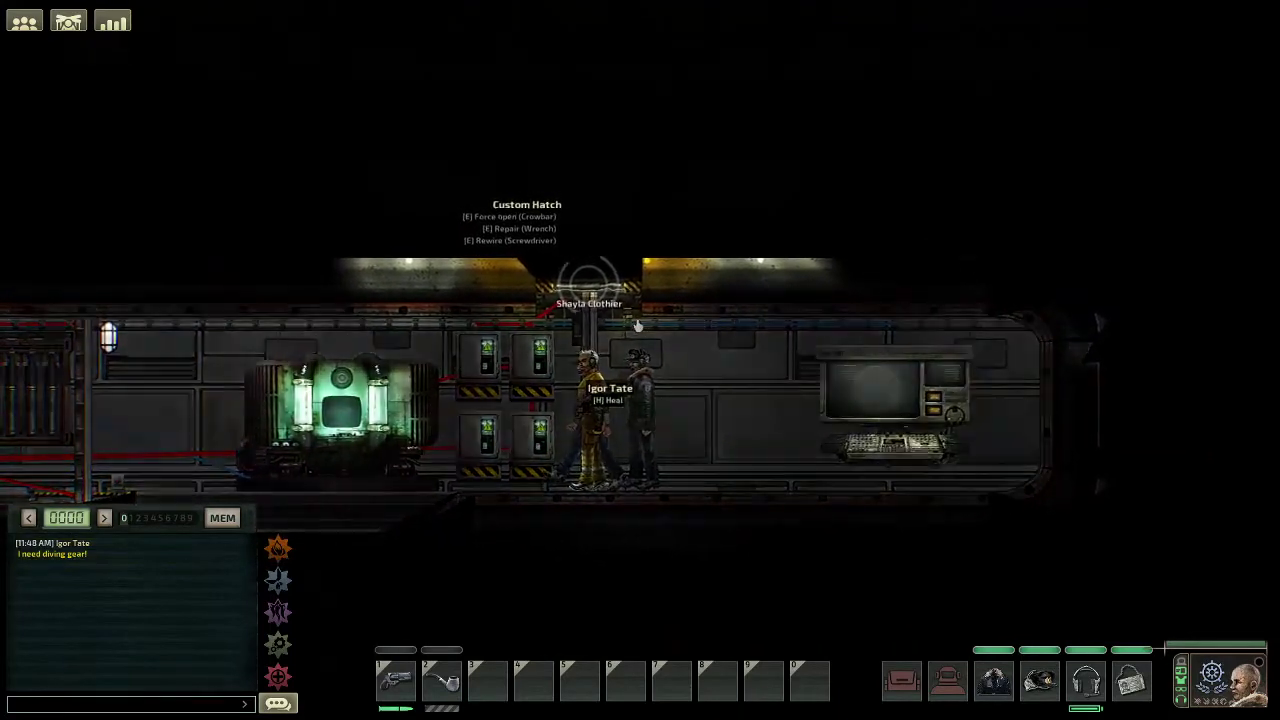
key(d)
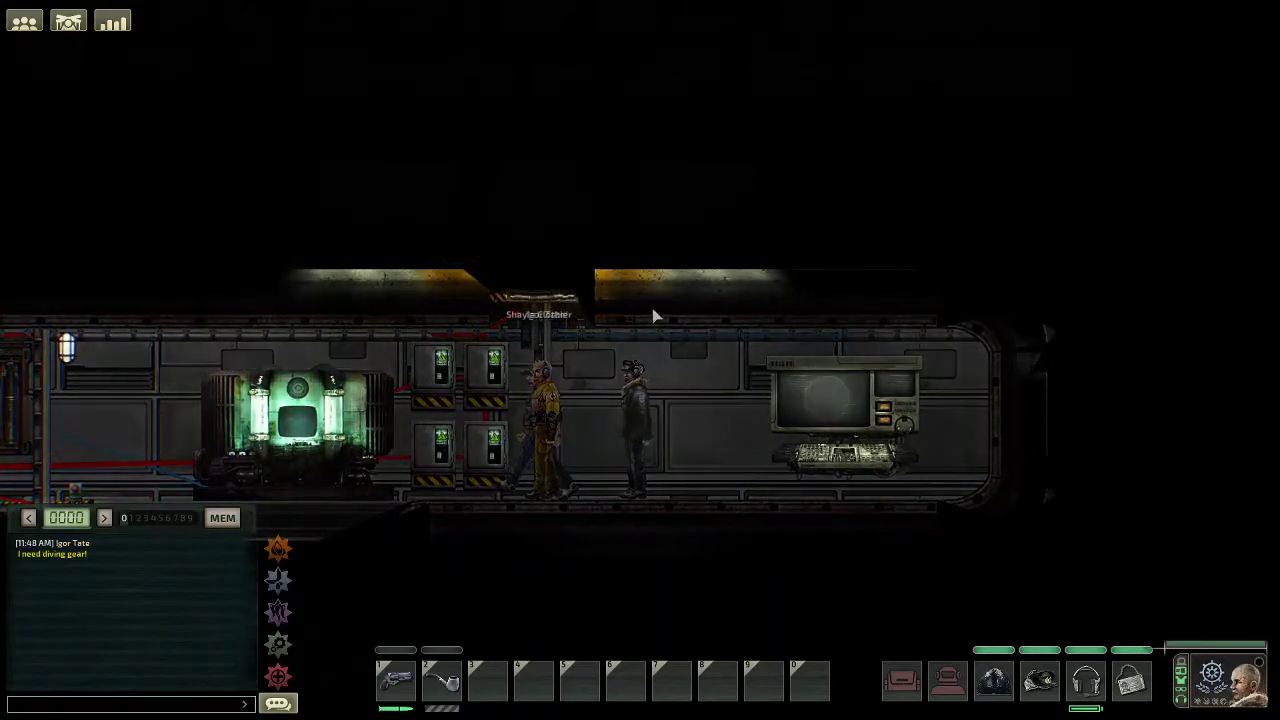
Try to line the main submarine up with the undocked Selkie on the sonar using Maintain position, and leave the terminal.
key(e)
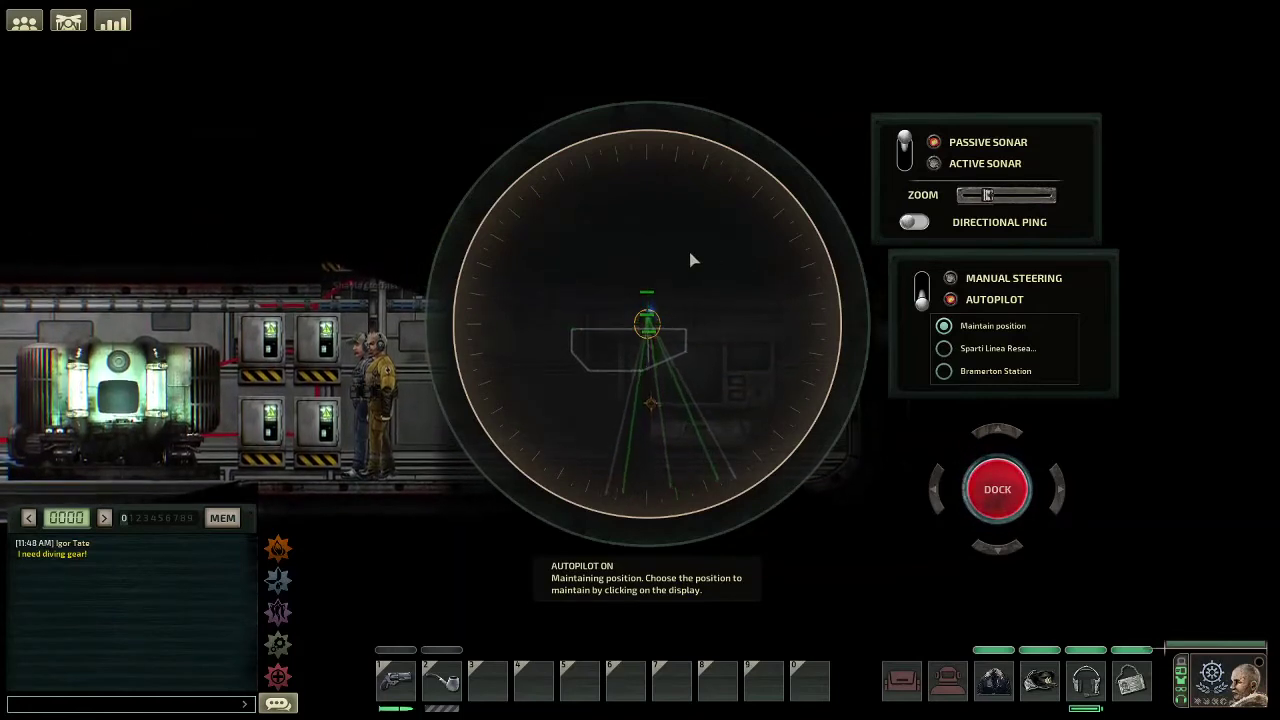
scroll(690, 265, down, 2)
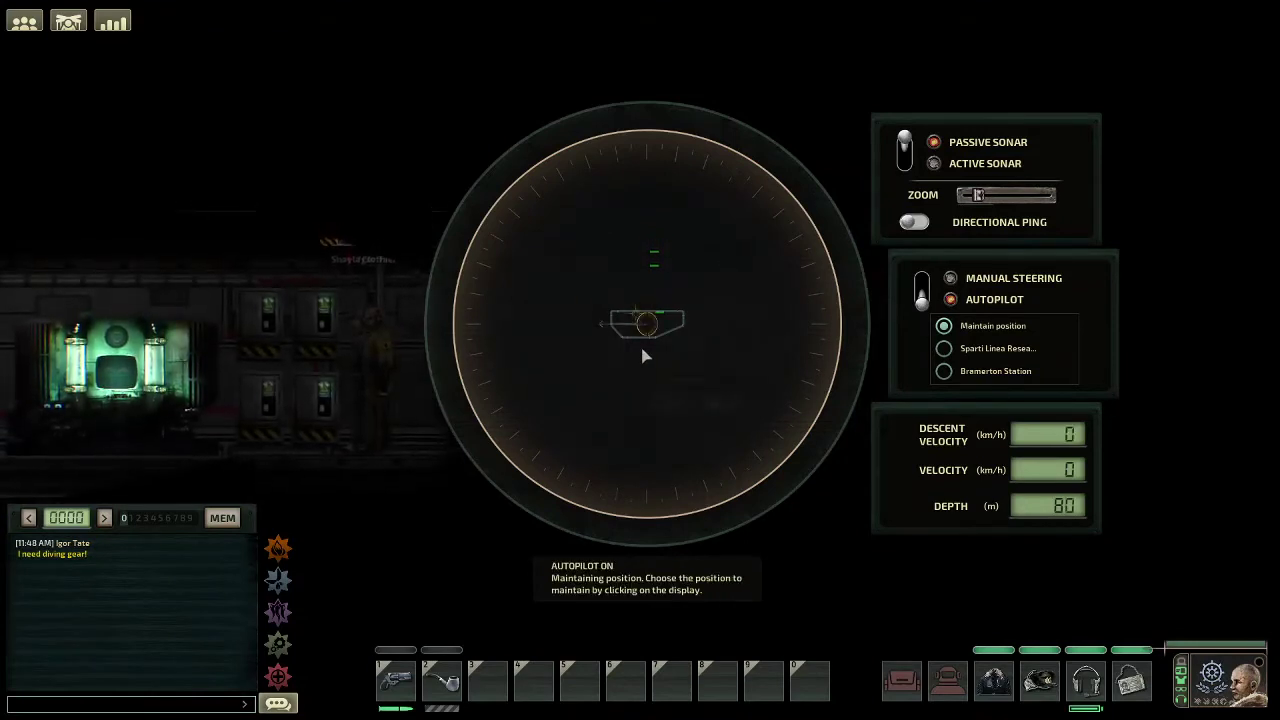
key(Escape)
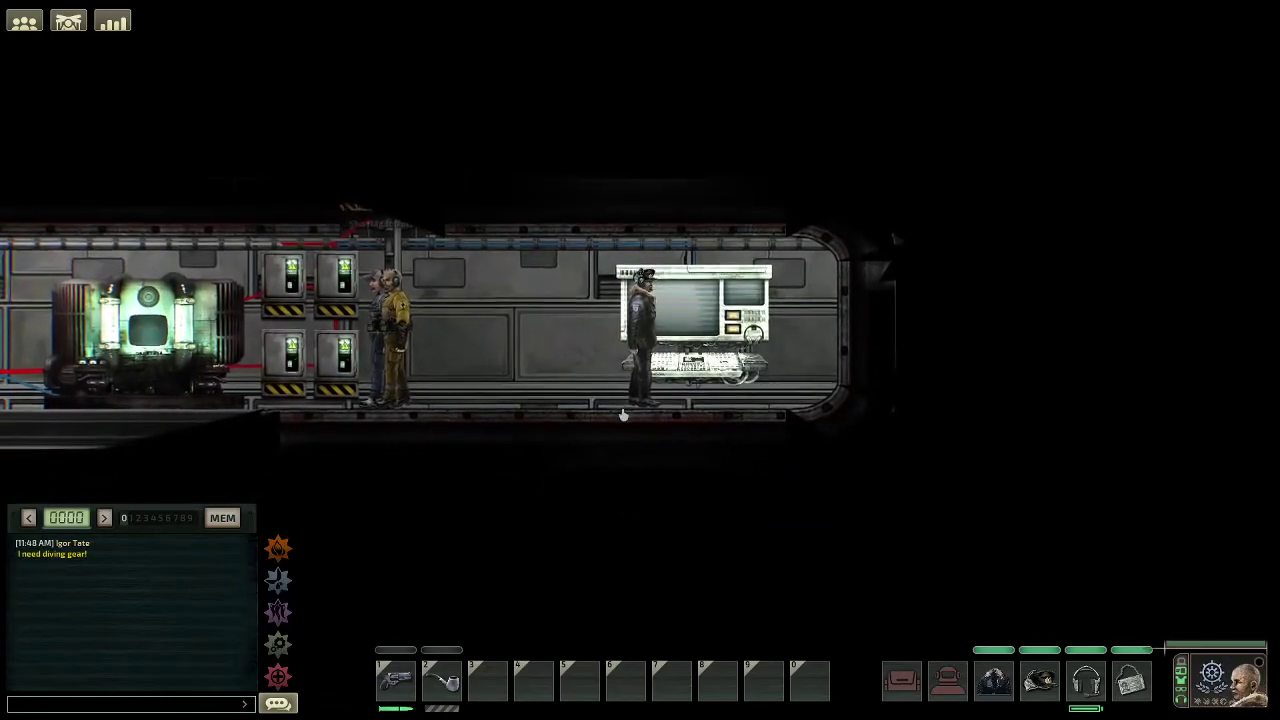
Run the enablecheats and fixitems commands in the debug console to repair the submarine's devices, and close the console.
key(F3)
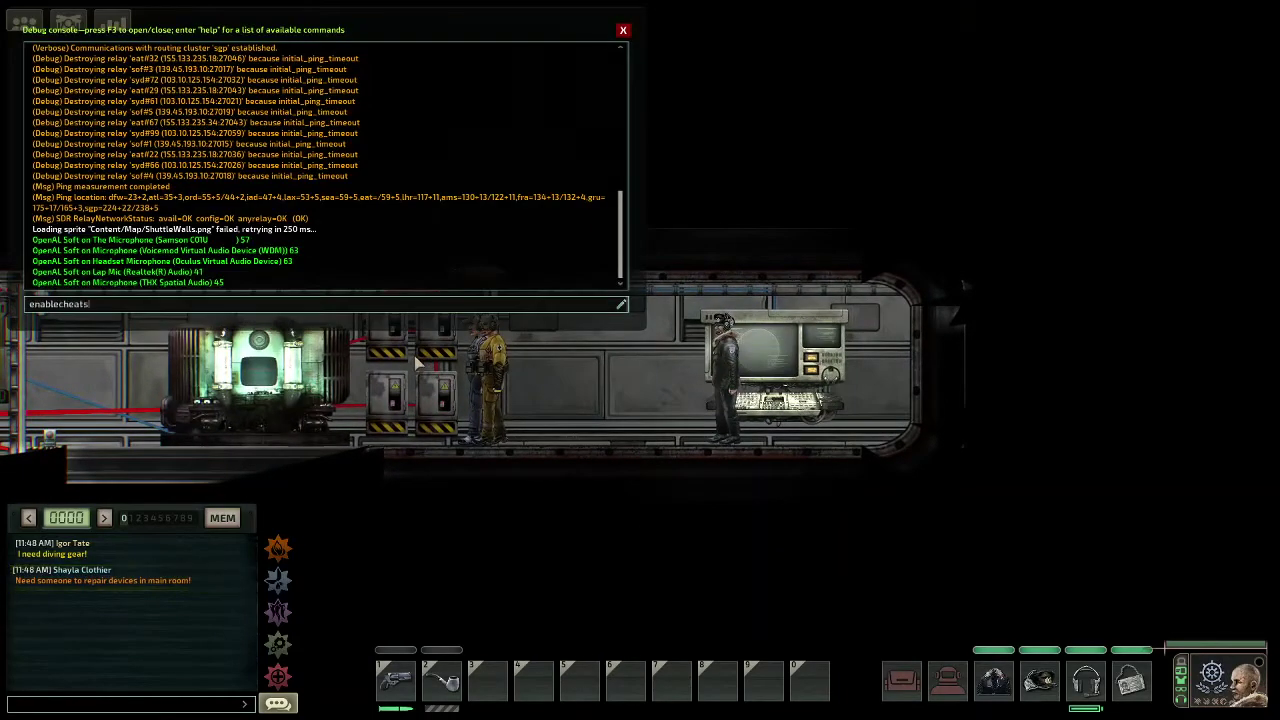
key(Return)
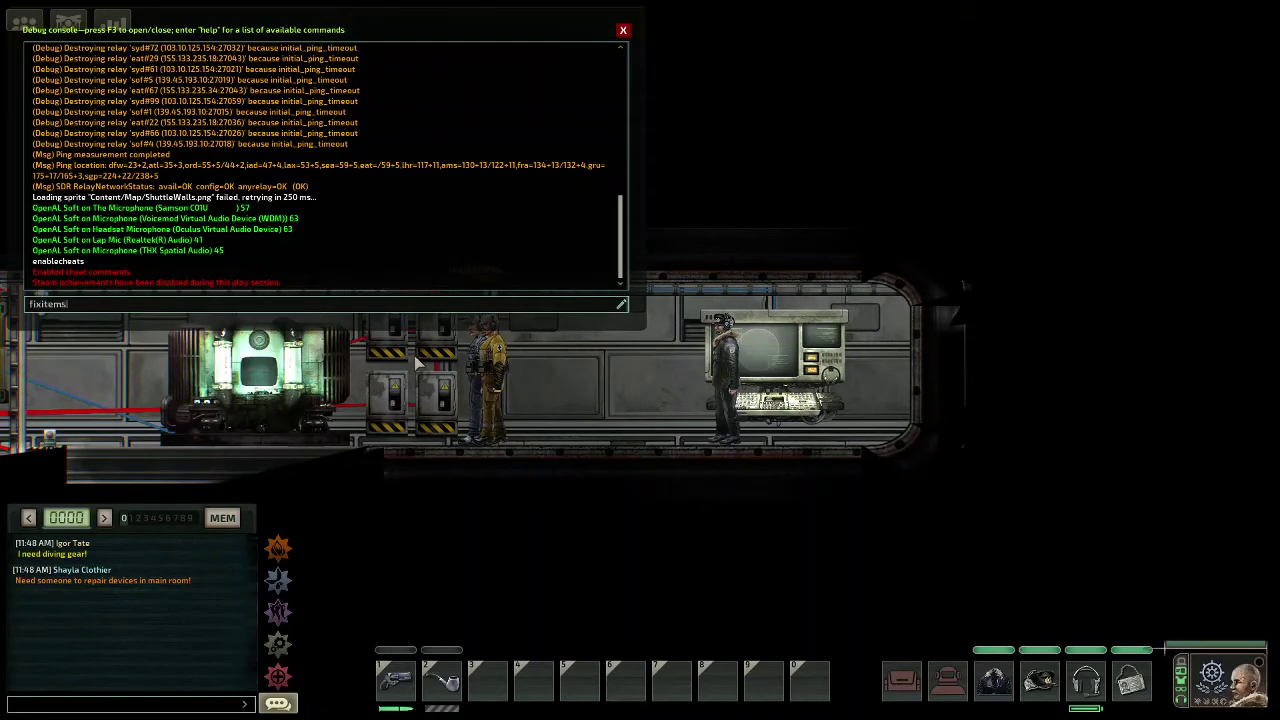
key(Return)
key(F3)
At the navigation terminal, adjust the Maintain position target above the submarine on the sonar to bring its docking hatch up to the Selkie.
key(e)
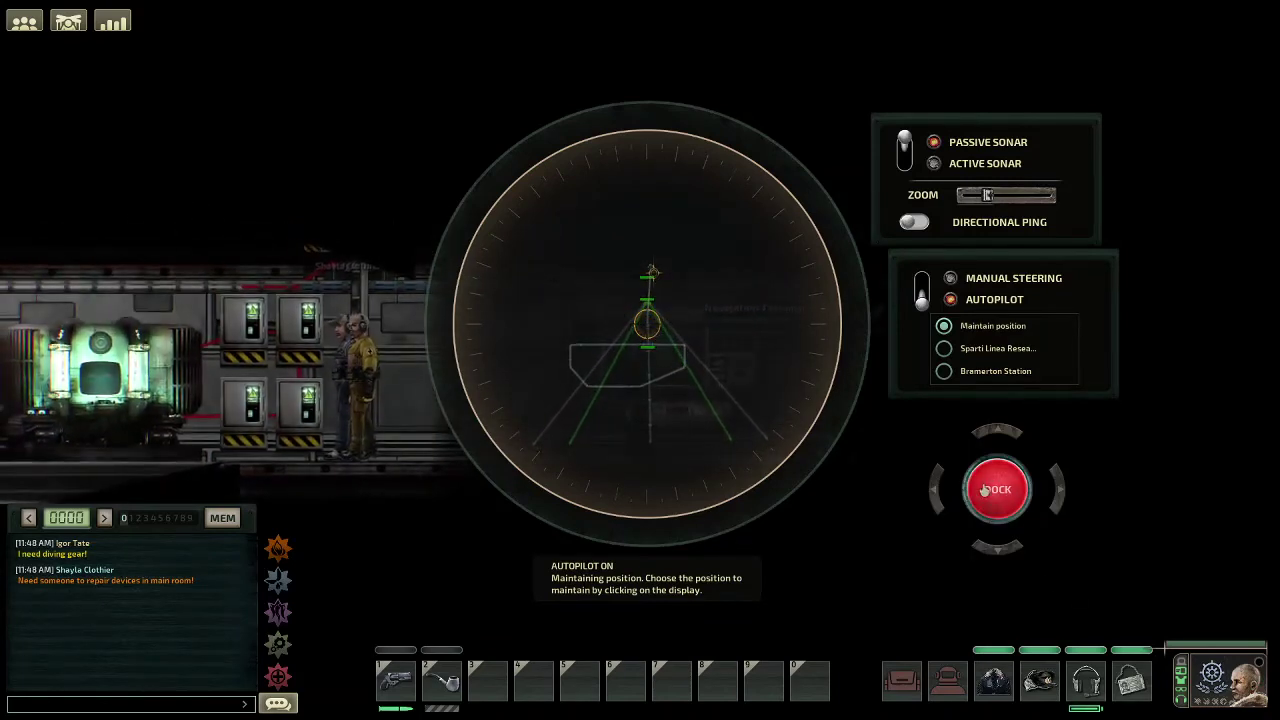
scroll(650, 330, up, 3)
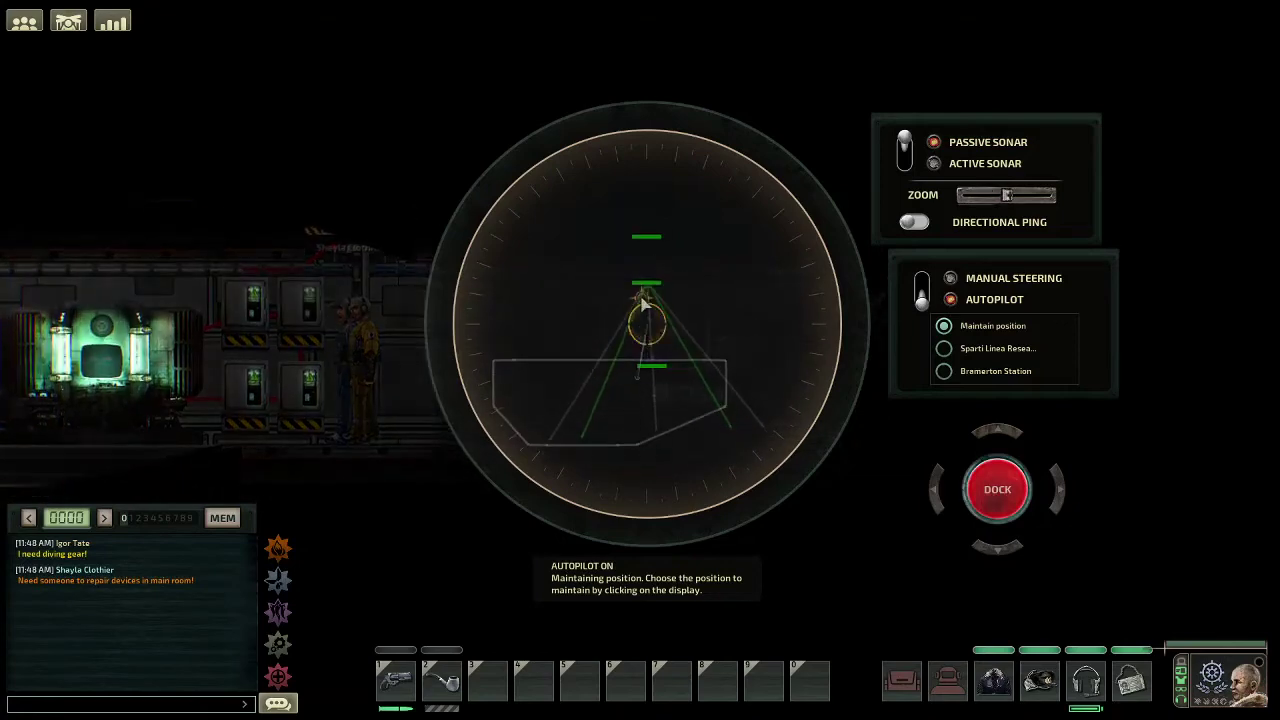
scroll(648, 305, down, 2)
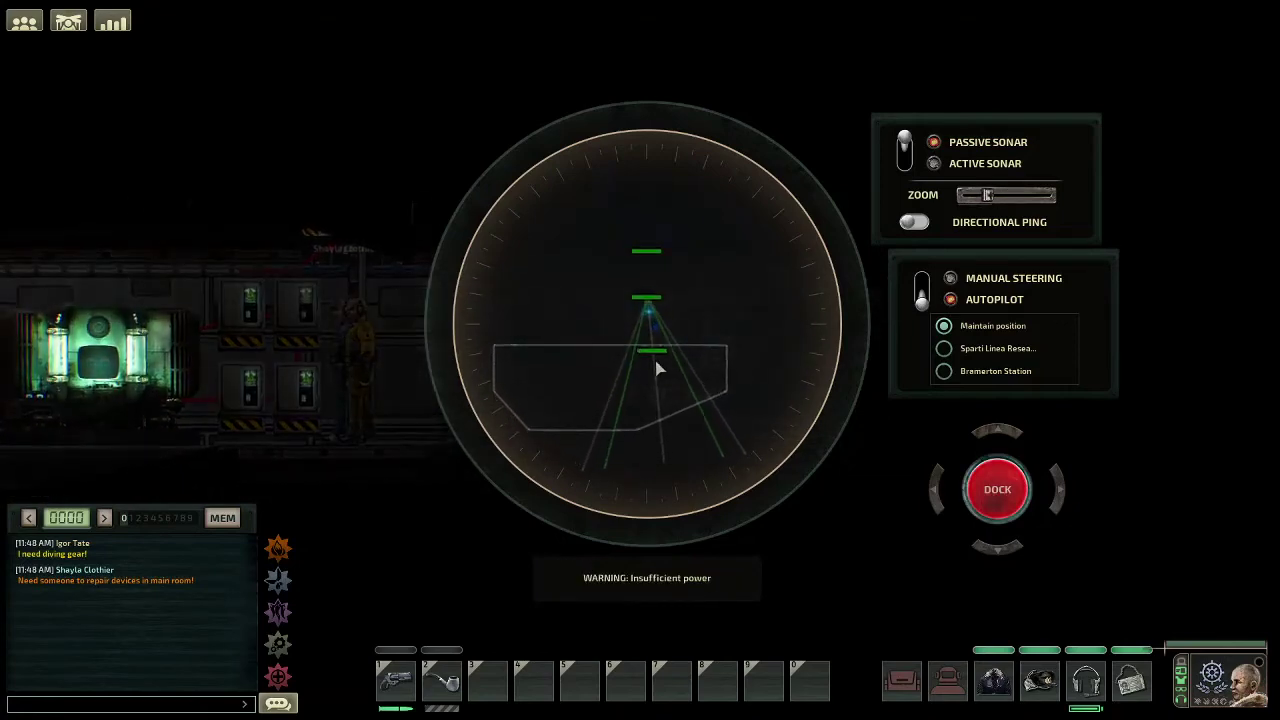
click(648, 315)
click(649, 238)
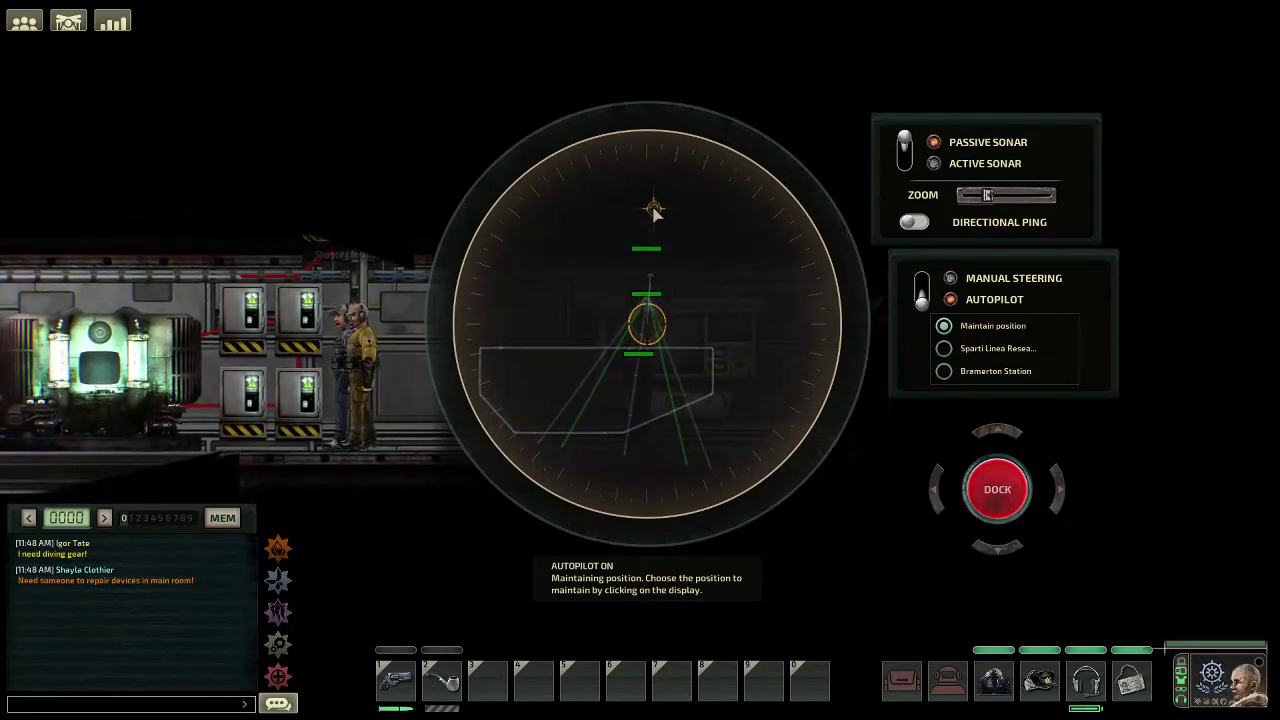
mouse_move(652, 208)
mouse_down()
mouse_move(668, 252)
mouse_move(650, 289)
mouse_up()
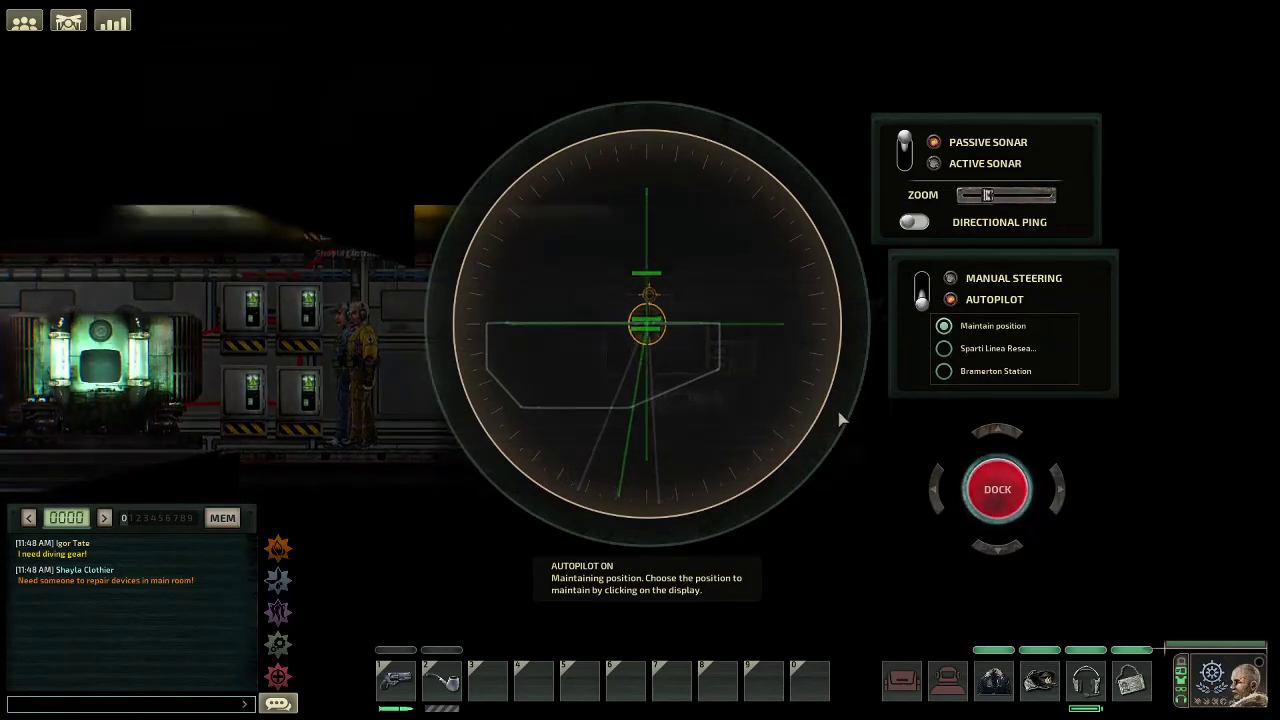
Dock the main submarine with the Selkie, leave the navigation terminal and walk back to the docking shaft.
click(1011, 510)
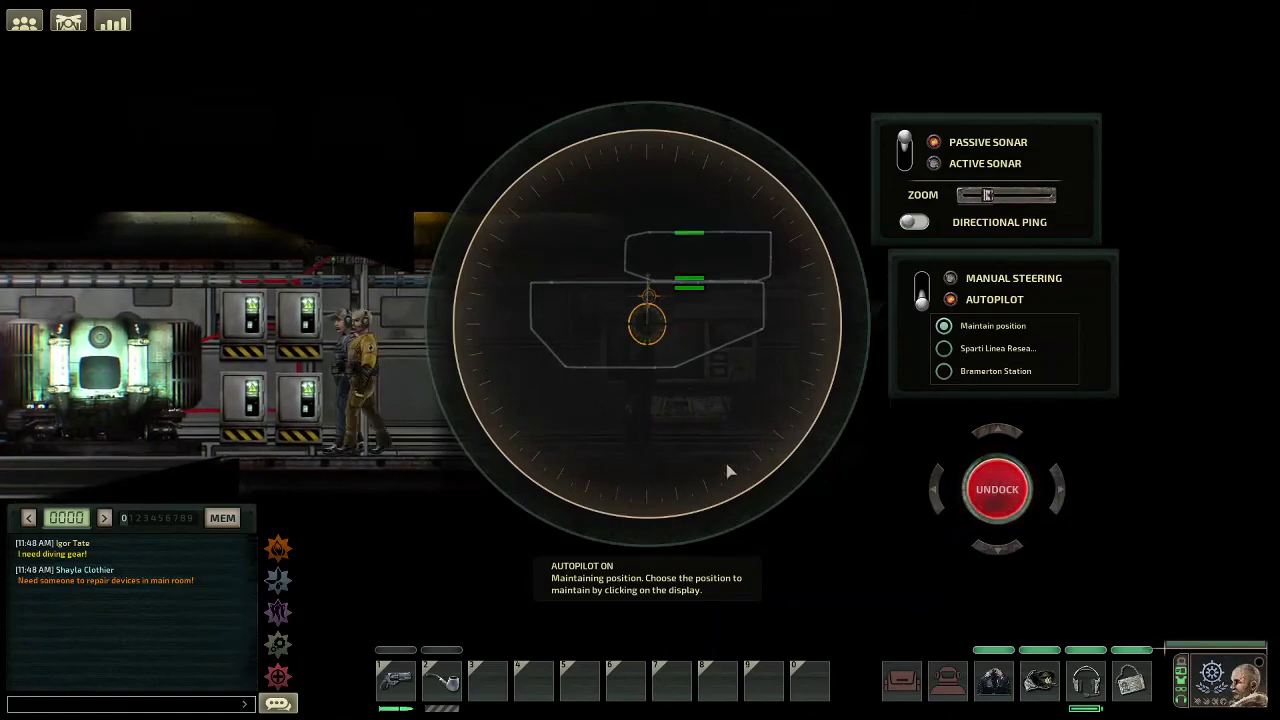
key(e)
key(a)
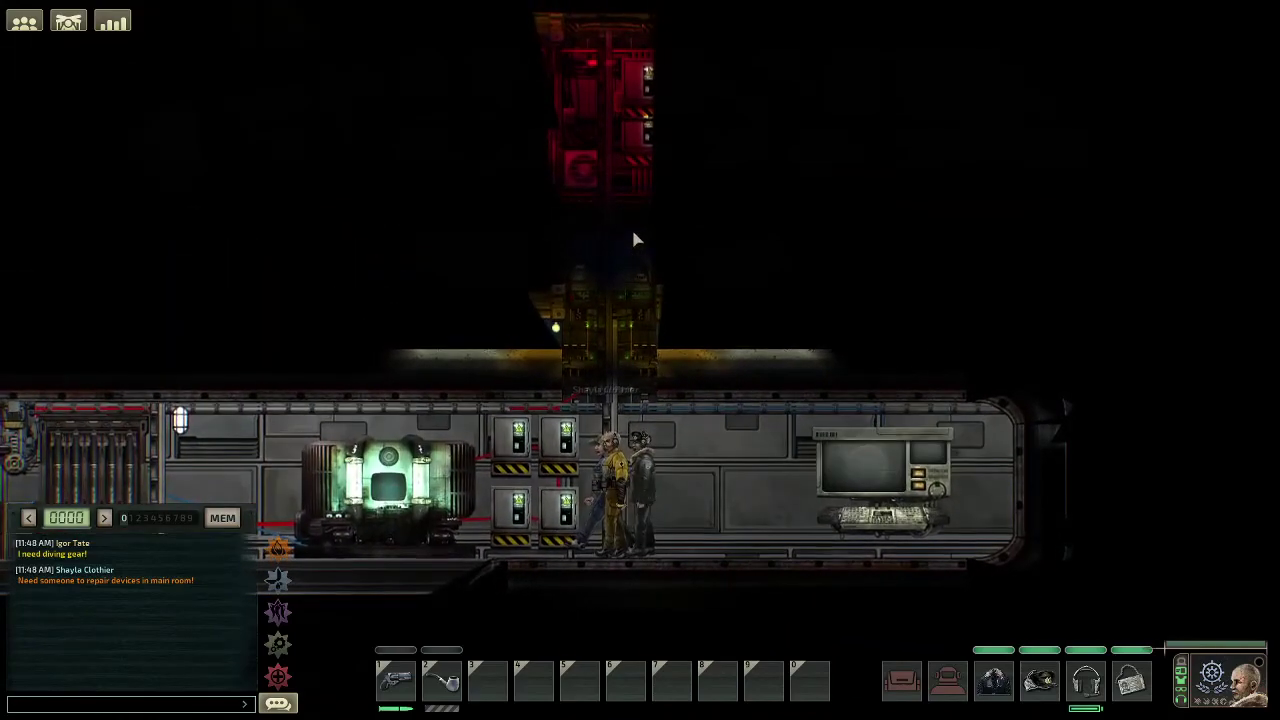